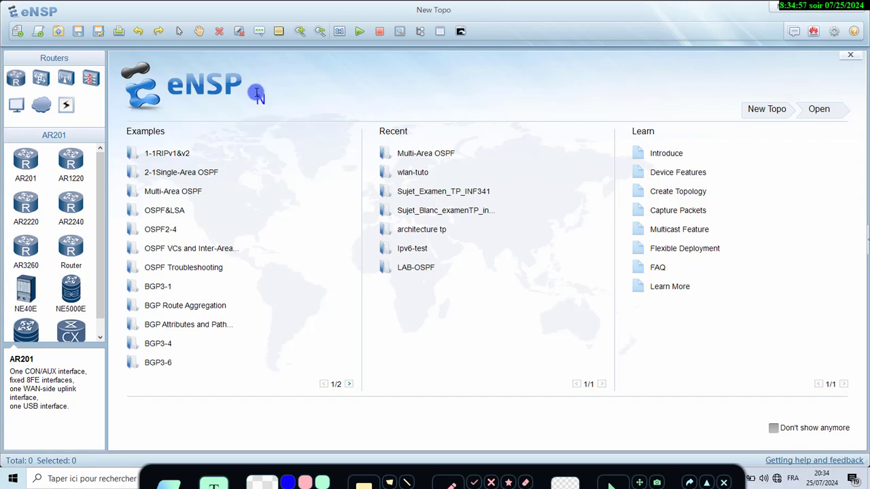
Write the annotation "Network simulator software for Huawei" beside the eNSP logo
text(etwork si)
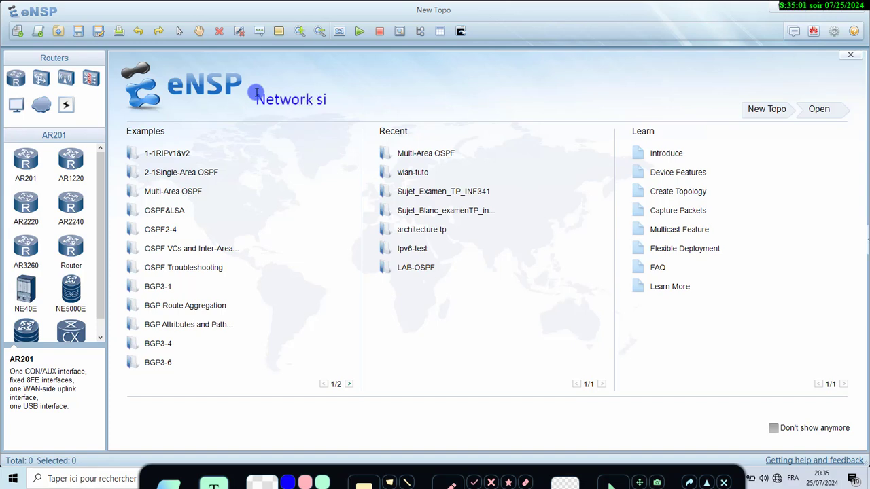
text(mulator of)
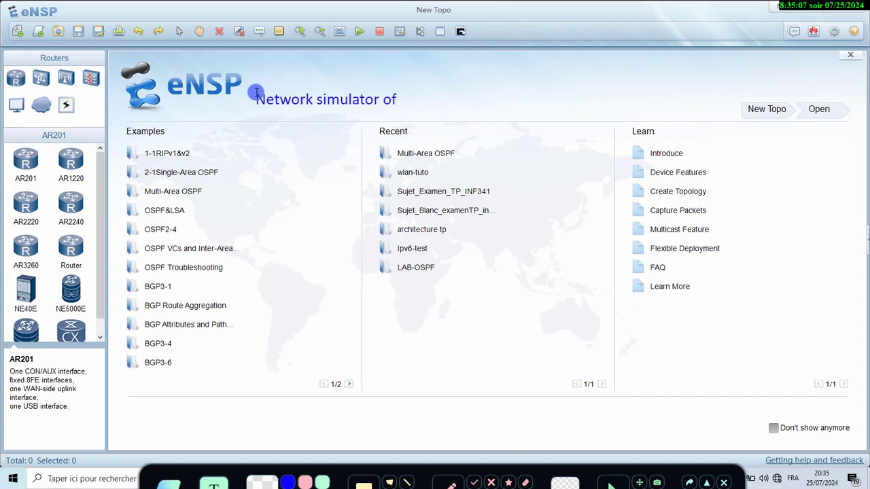
key(BackSpace)
key(BackSpace)
text(software for)
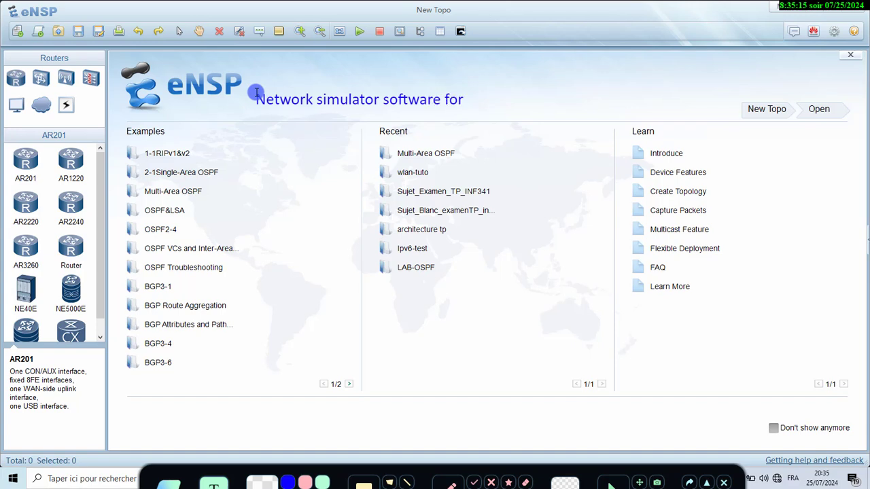
text( Huawei)
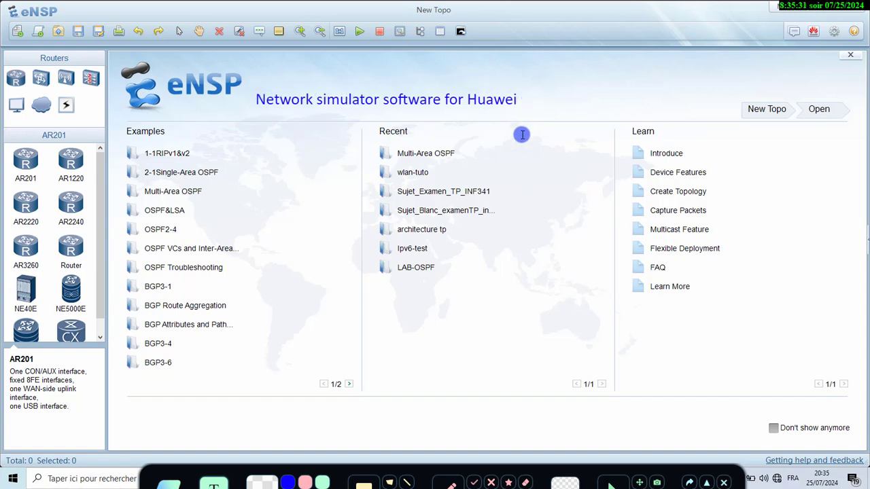
Add the annotations "packet tracer" and "GNs3" in the empty area below the Recent projects
click(413, 346)
text(packet)
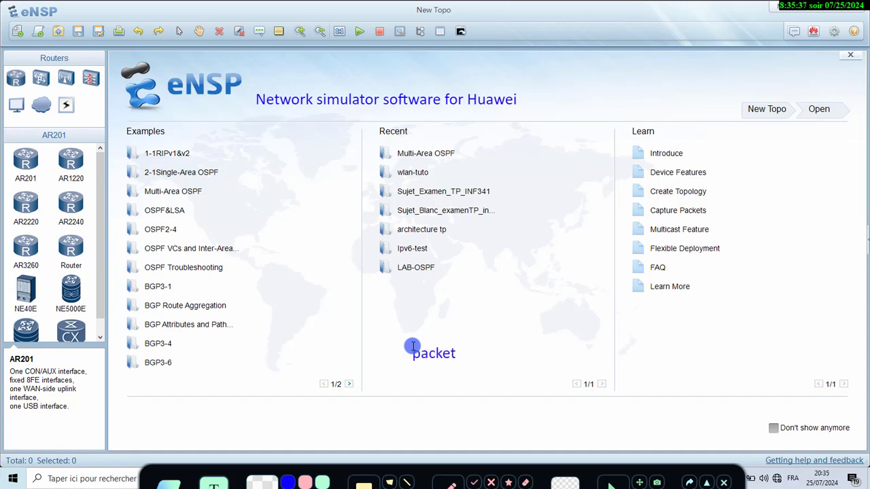
text( tracer)
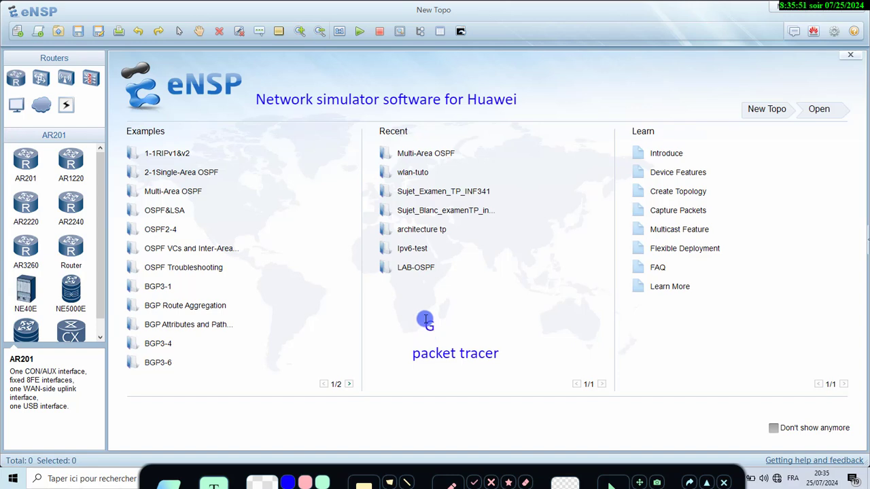
text(Ns3)
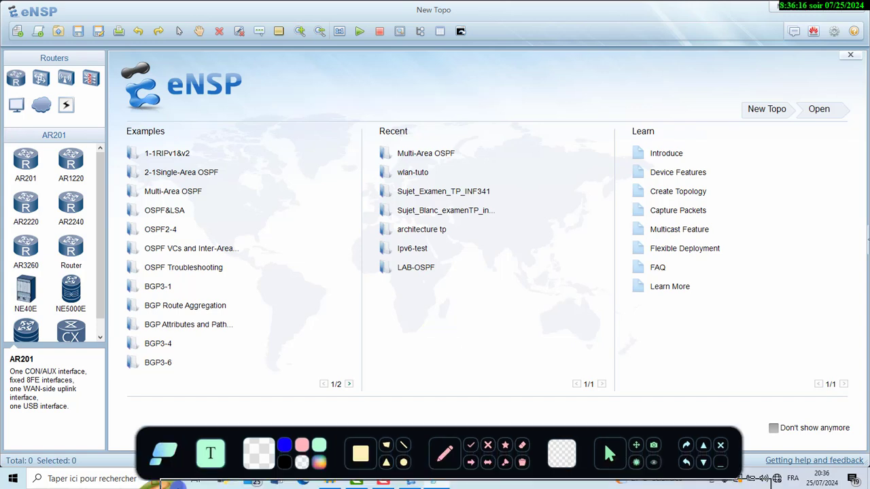
Mark the device library, the command bar and the main start page area with blue rectangle annotations
click(167, 454)
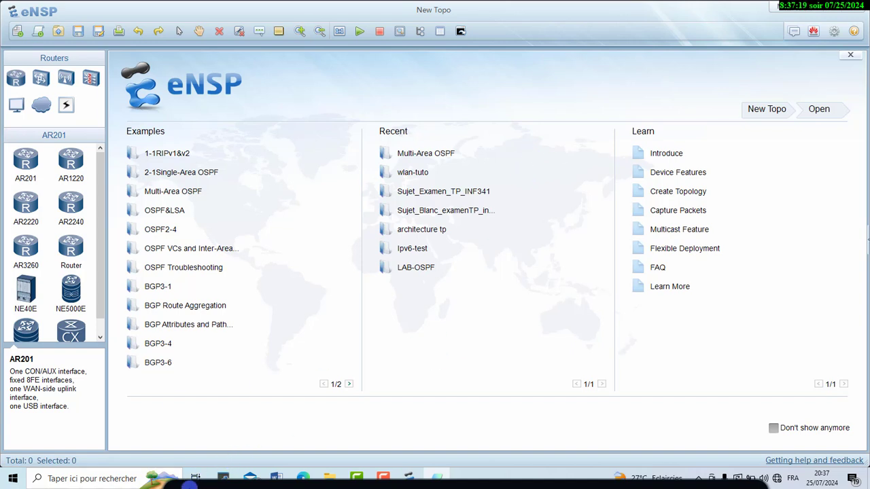
drag(187, 479, 188, 437)
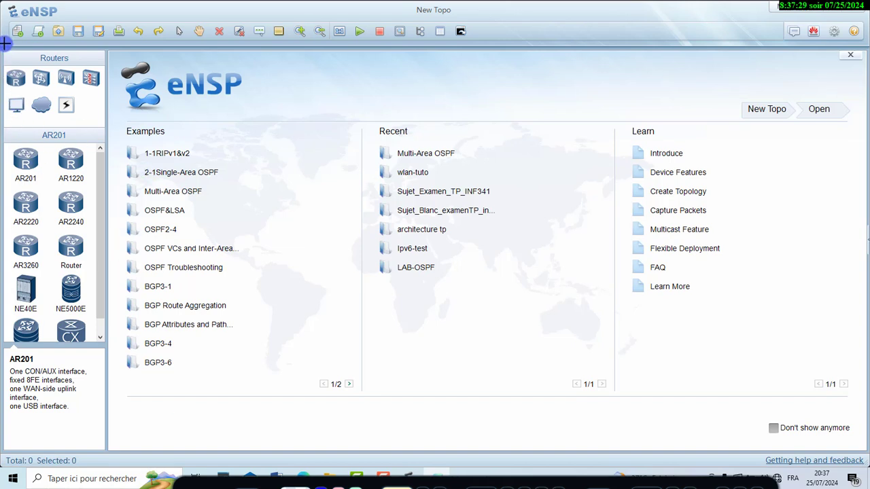
mouse_move(3, 44)
mouse_down()
mouse_move(30, 76)
mouse_move(100, 366)
mouse_move(106, 453)
mouse_up()
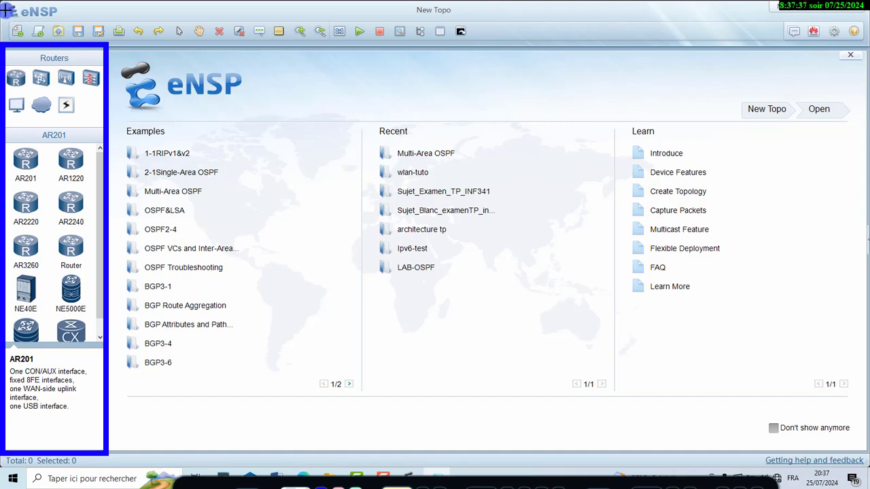
mouse_move(7, 9)
mouse_down()
mouse_move(194, 33)
mouse_move(460, 31)
mouse_move(706, 68)
mouse_move(861, 45)
mouse_up()
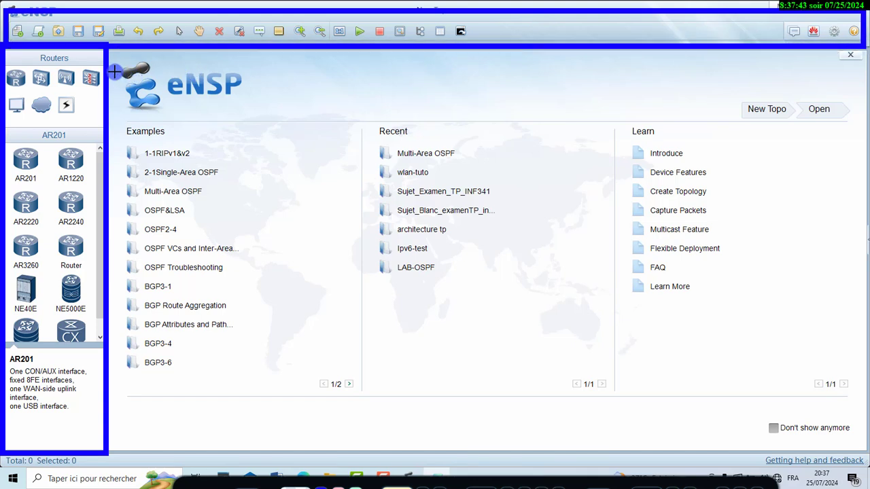
mouse_move(113, 67)
mouse_down()
mouse_move(272, 227)
mouse_move(567, 384)
mouse_move(867, 433)
mouse_move(843, 421)
mouse_move(853, 429)
mouse_up()
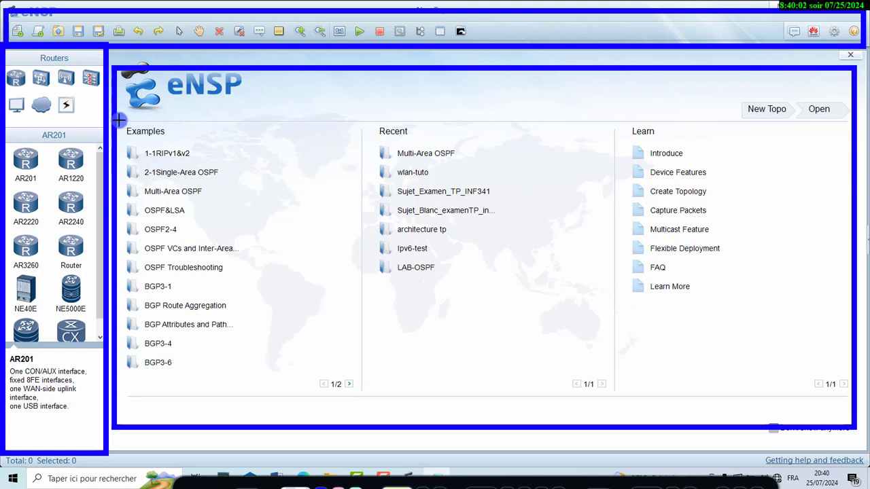
Outline the Examples, Recent and Learn columns with separate blue rectangles
mouse_move(119, 120)
mouse_down()
mouse_move(193, 210)
mouse_move(301, 374)
mouse_move(359, 402)
mouse_up()
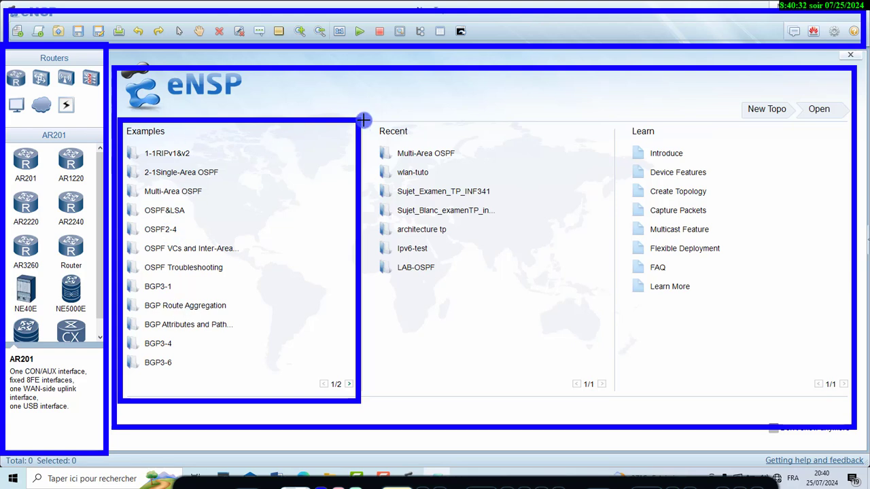
mouse_move(364, 121)
mouse_down()
mouse_move(497, 249)
mouse_move(608, 396)
mouse_up()
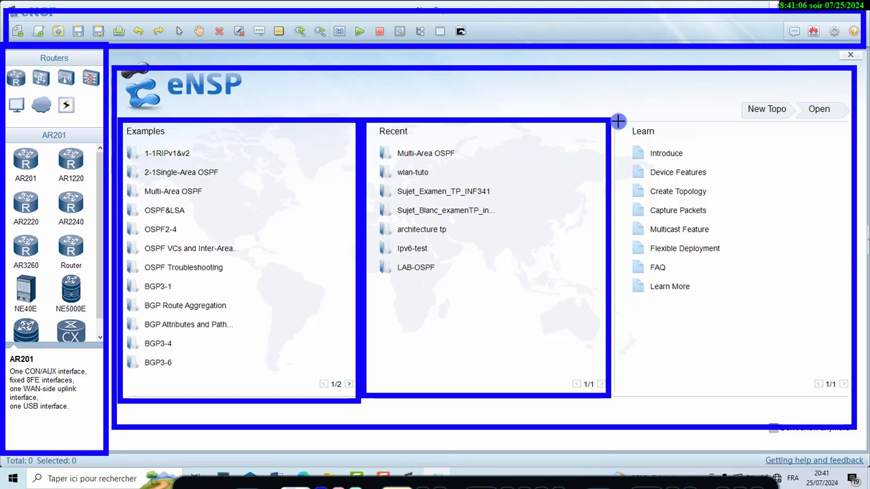
drag(617, 121, 843, 406)
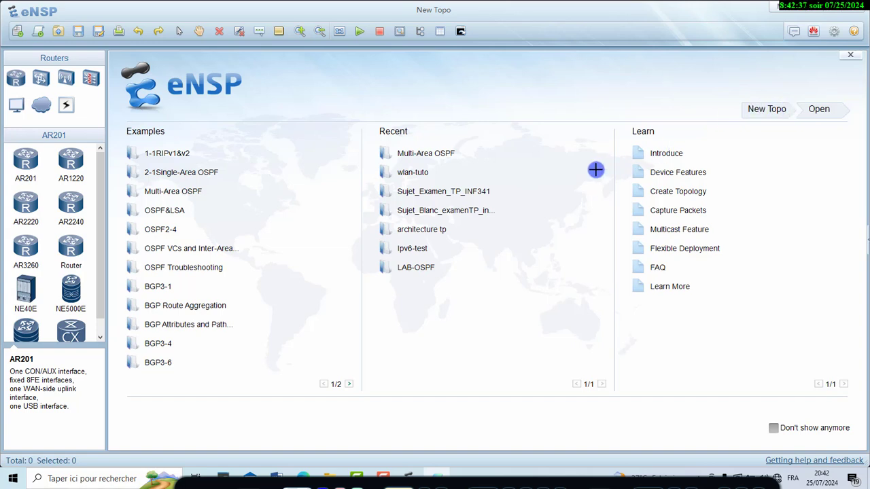
Switch the annotation tool back to the pointer and create a new blank topology
click(195, 484)
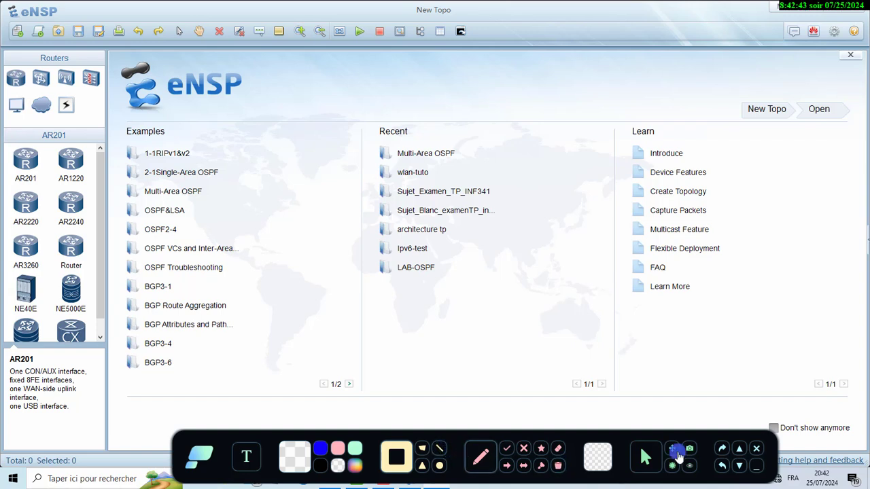
click(652, 454)
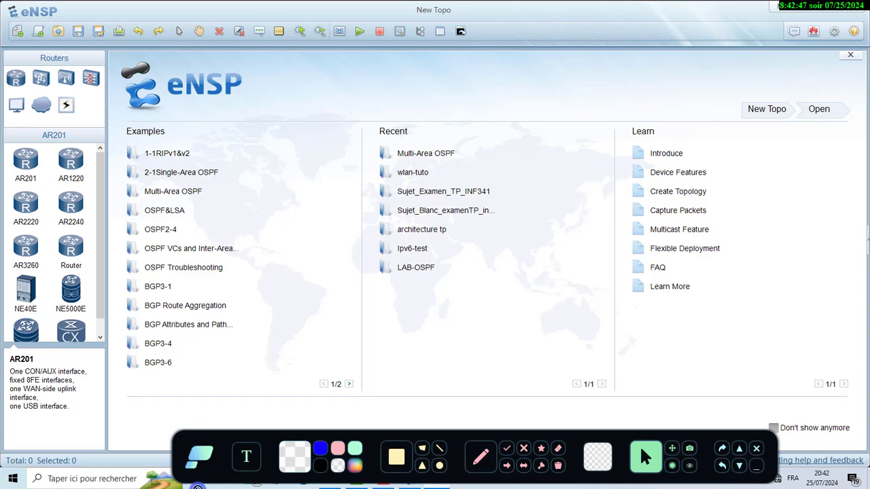
click(195, 454)
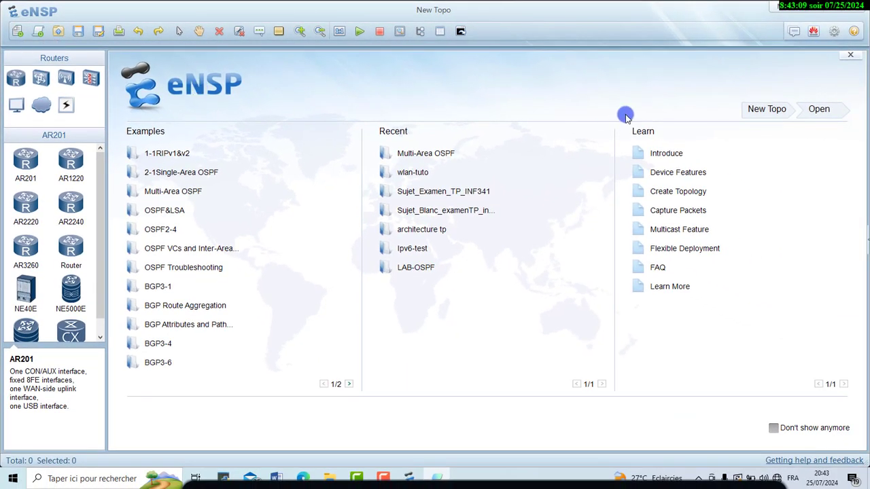
click(17, 32)
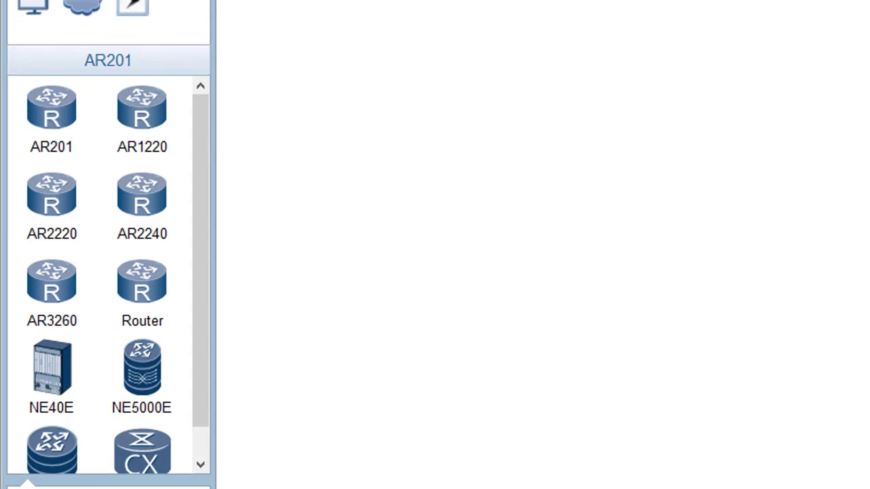
Look through the available router models, from AR201 to NE9000 and CX, and read the AR201 description
click(52, 109)
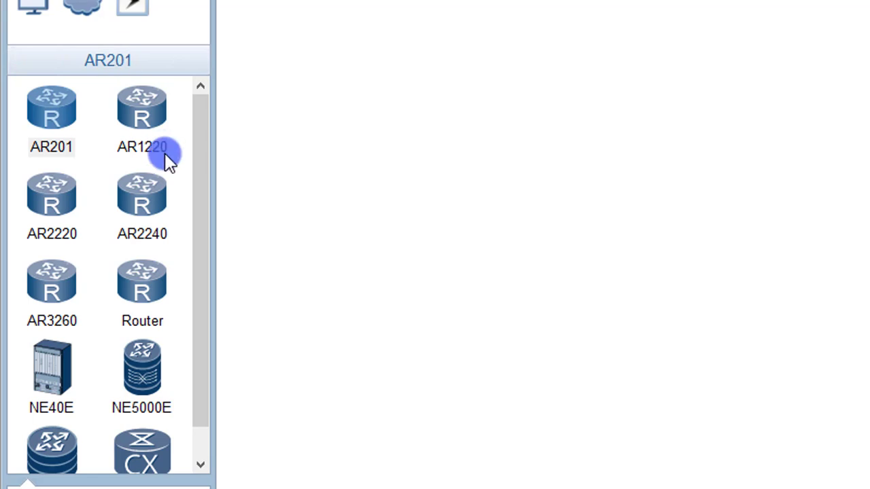
mouse_move(206, 159)
mouse_down()
mouse_move(205, 247)
mouse_move(209, 150)
mouse_up()
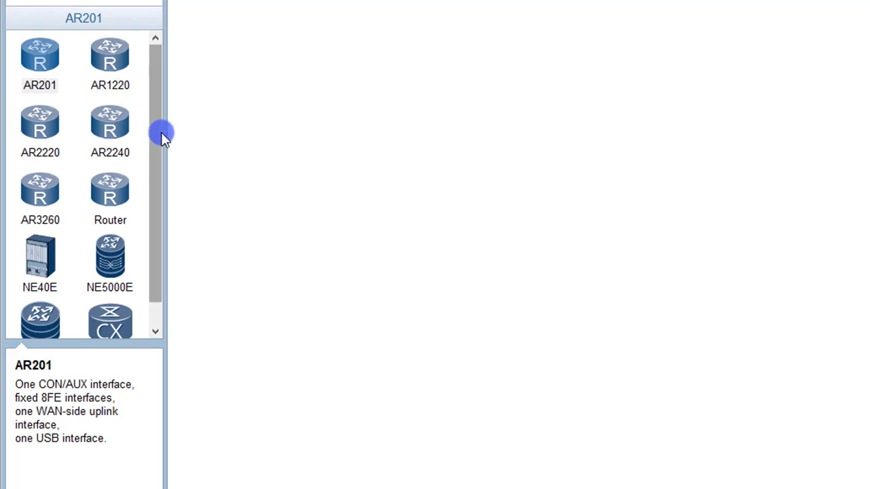
drag(161, 131, 165, 96)
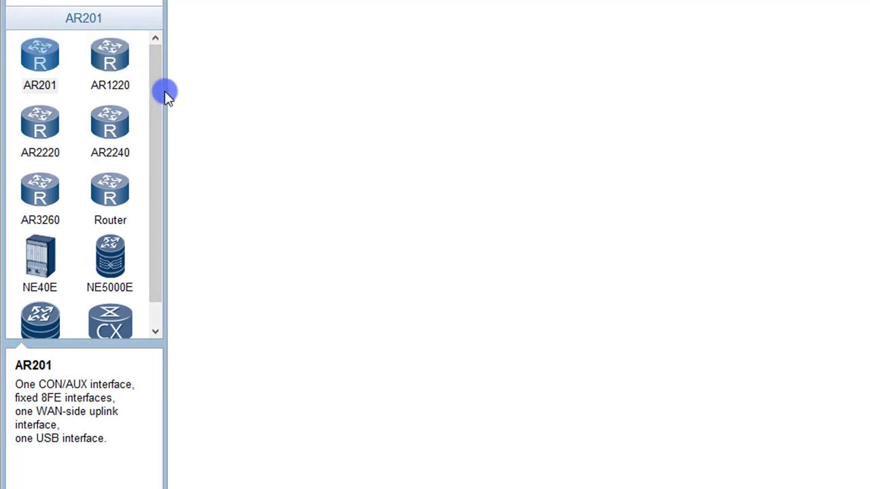
drag(164, 96, 155, 144)
click(117, 166)
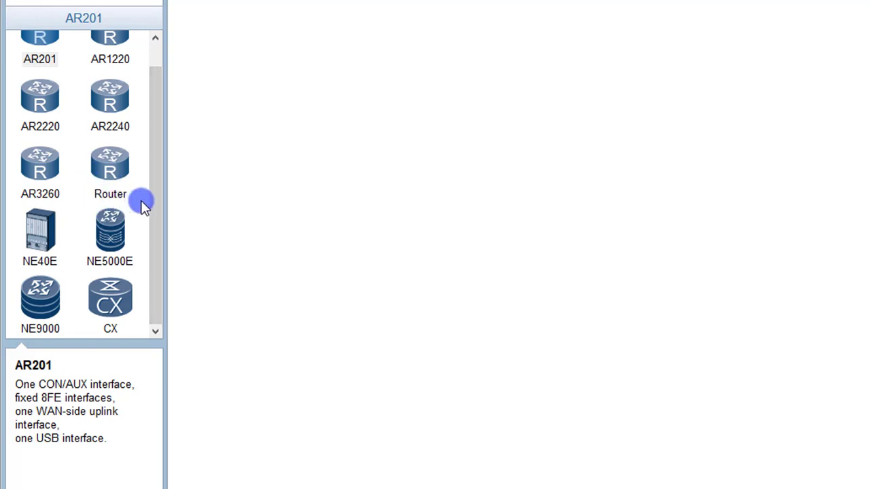
drag(155, 206, 160, 158)
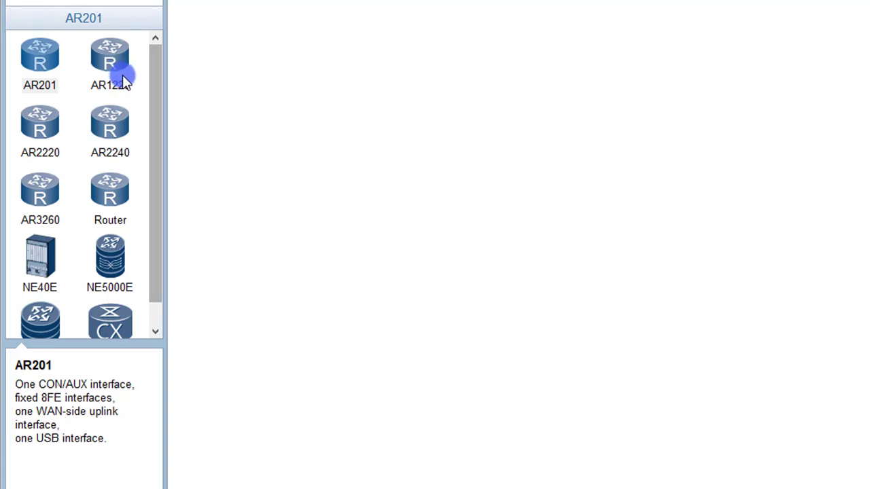
click(107, 61)
click(196, 80)
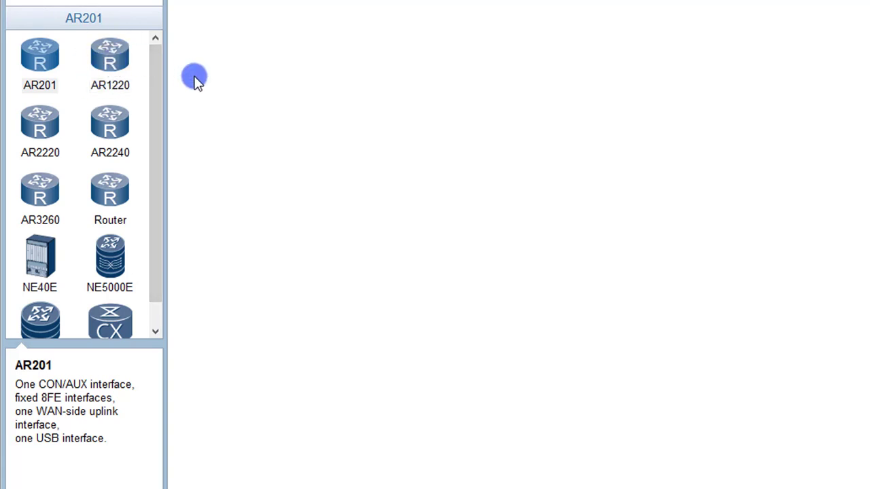
drag(162, 85, 160, 141)
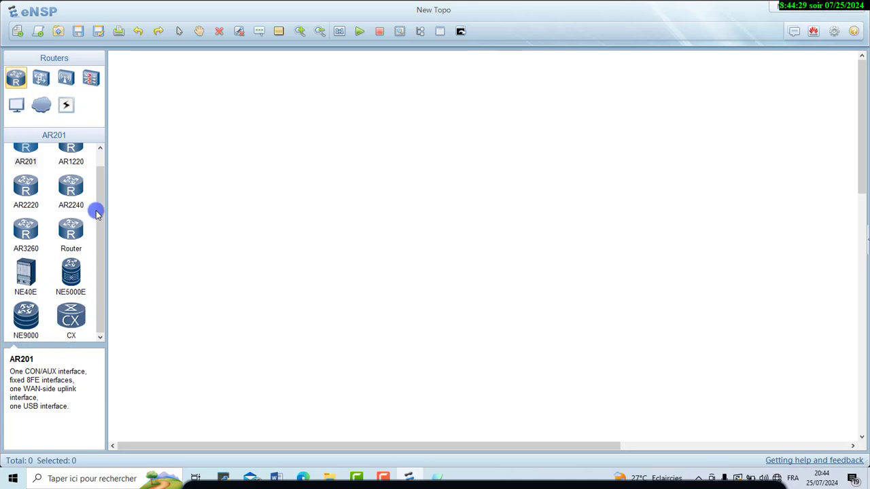
drag(99, 223, 97, 262)
Review the devices in the Switches, WLAN, FireWall, End Devices, Other Devices and Connections categories
click(43, 80)
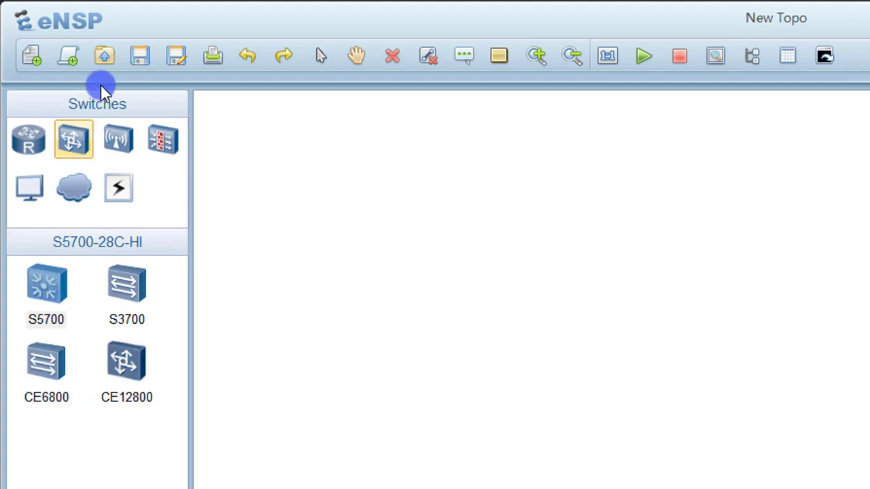
click(118, 139)
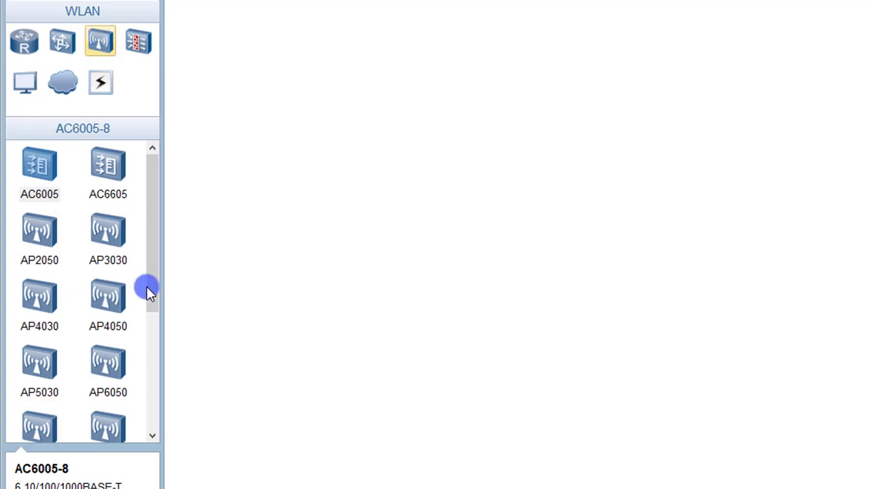
drag(153, 290, 150, 218)
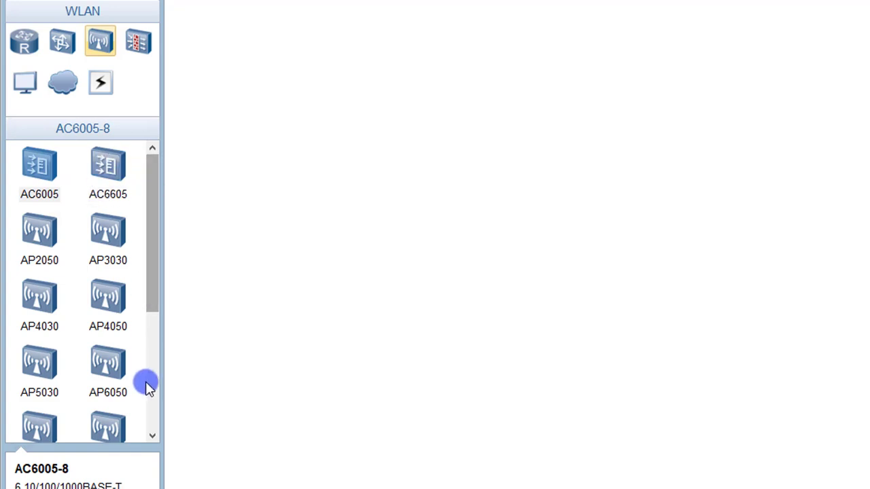
click(138, 42)
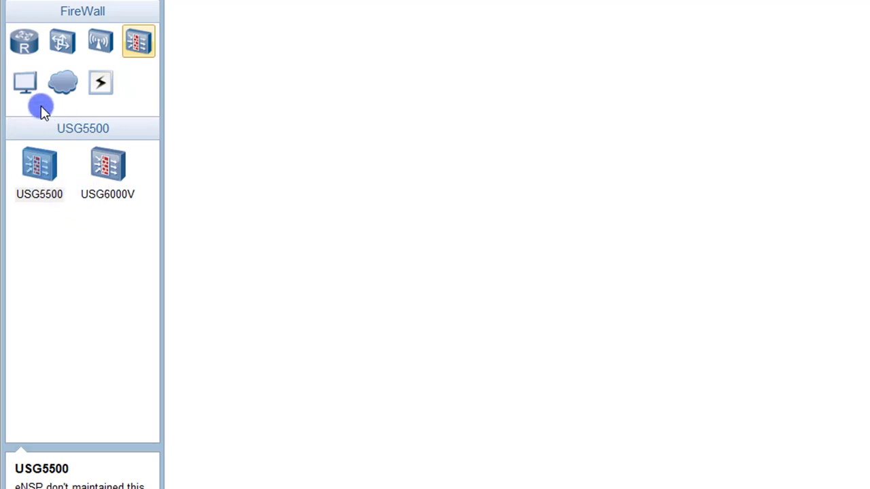
click(30, 85)
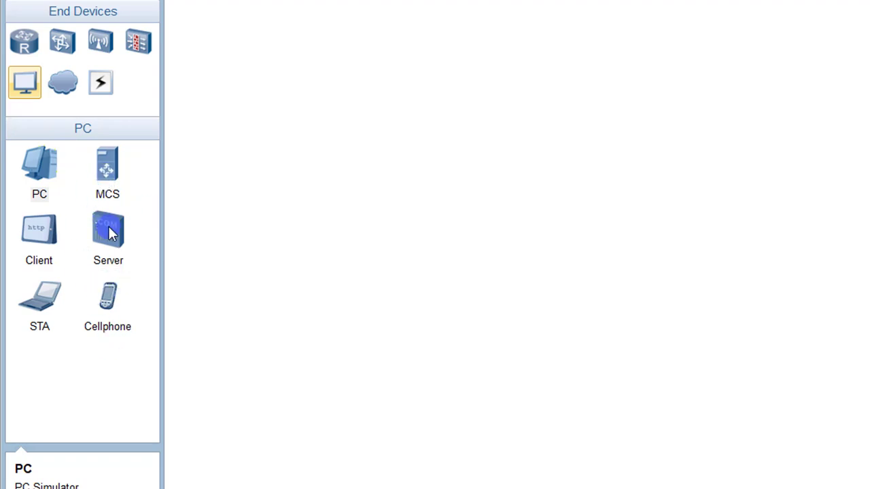
click(65, 80)
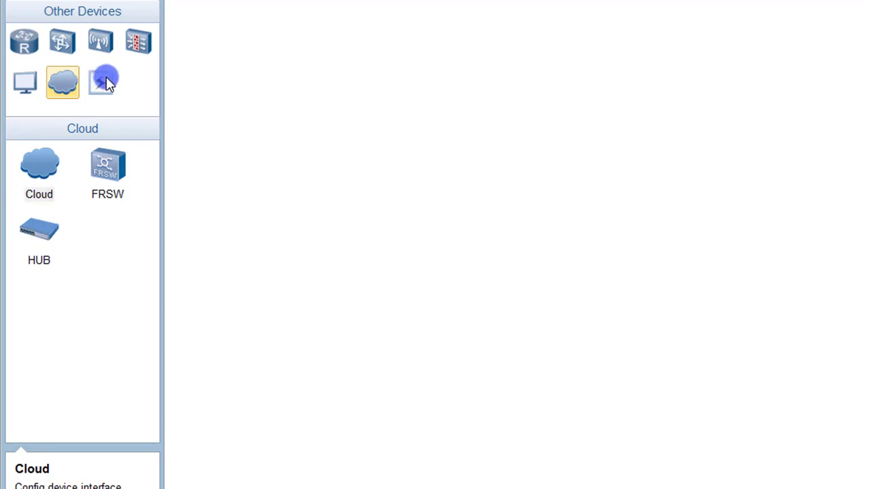
click(102, 95)
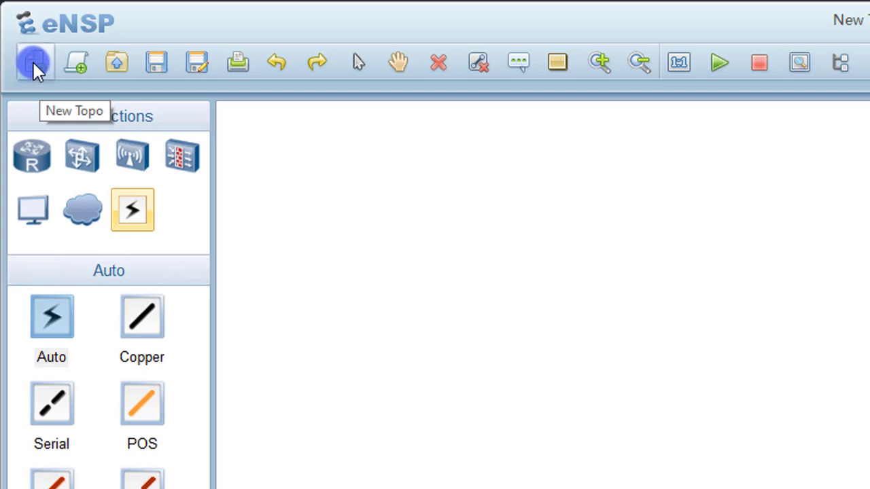
click(65, 77)
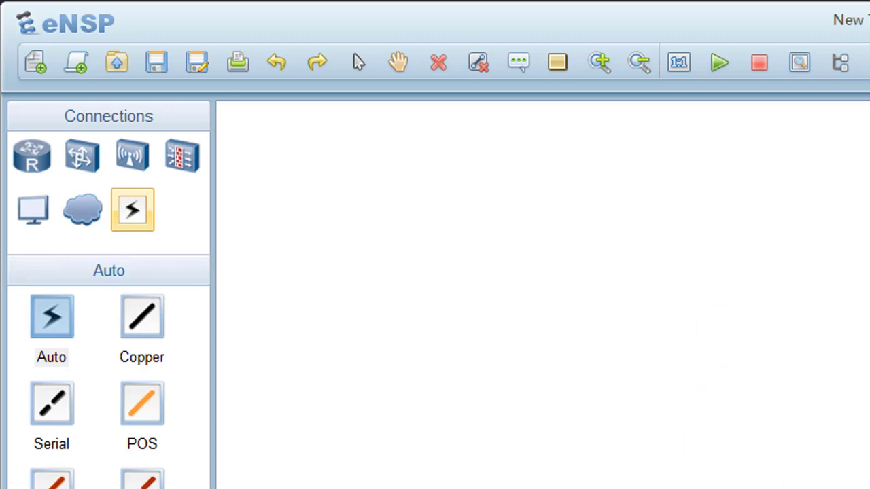
click(592, 476)
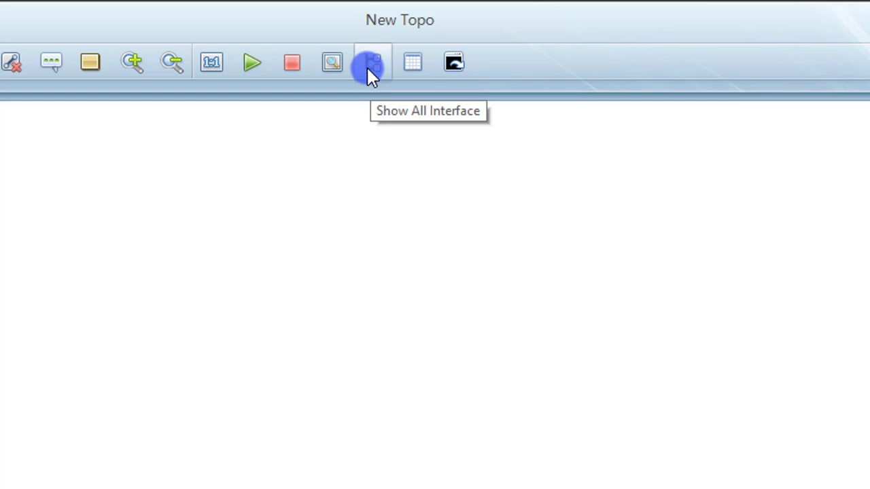
Show the workspace grid, hide it again and try the Open All CLI command
click(411, 63)
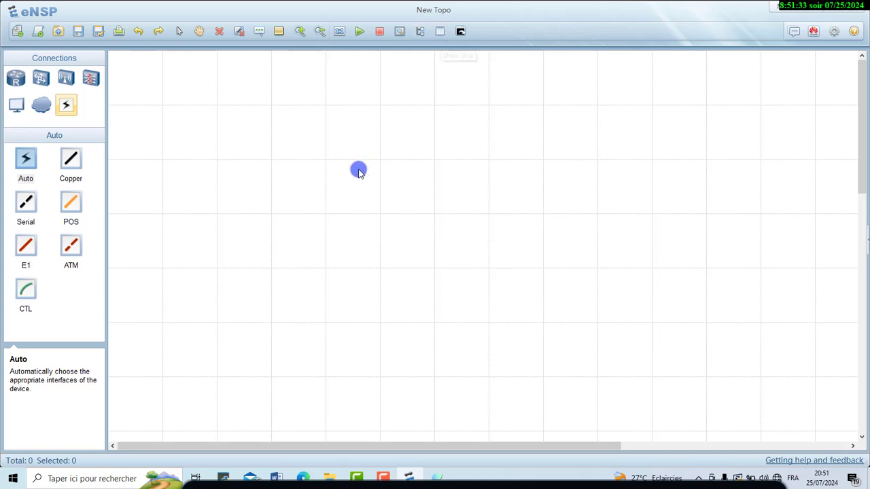
click(441, 32)
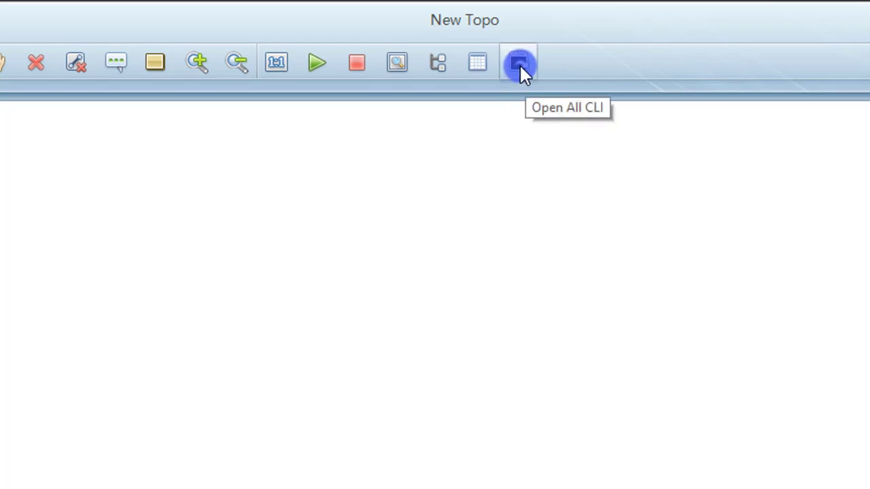
click(527, 60)
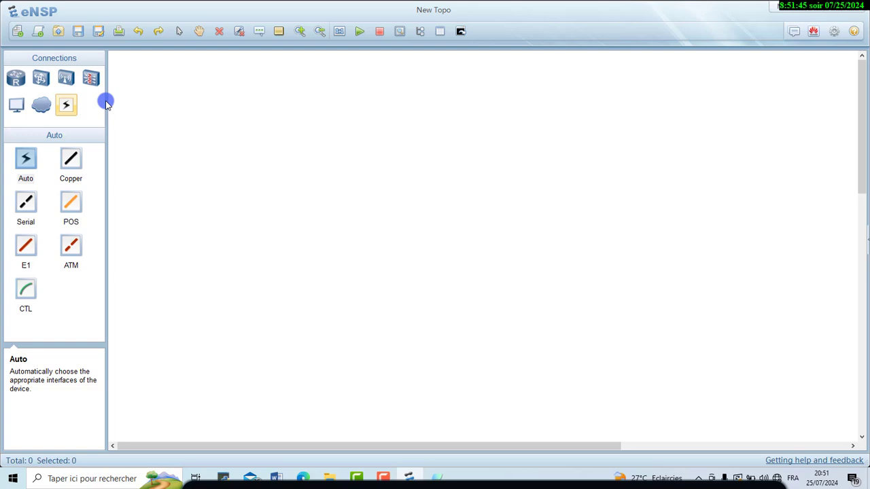
Place a PC from the End Devices category in the empty topology and reposition it in the upper part of the workspace
click(17, 107)
click(37, 167)
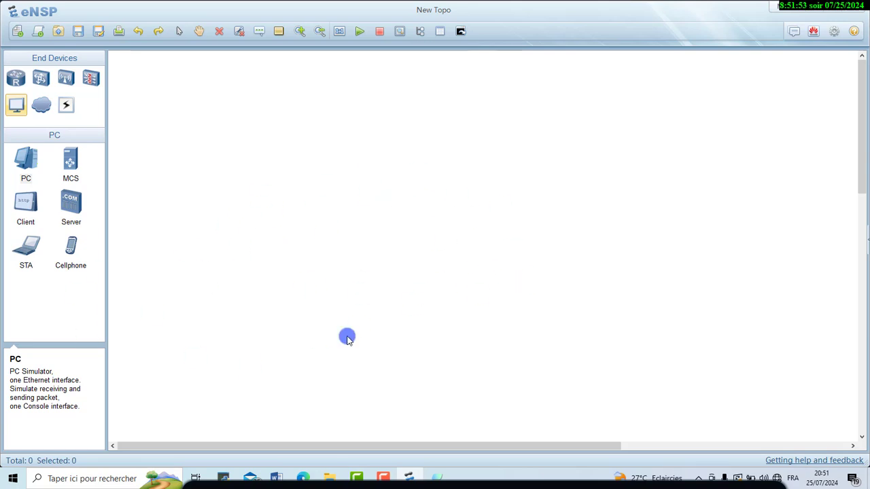
click(26, 163)
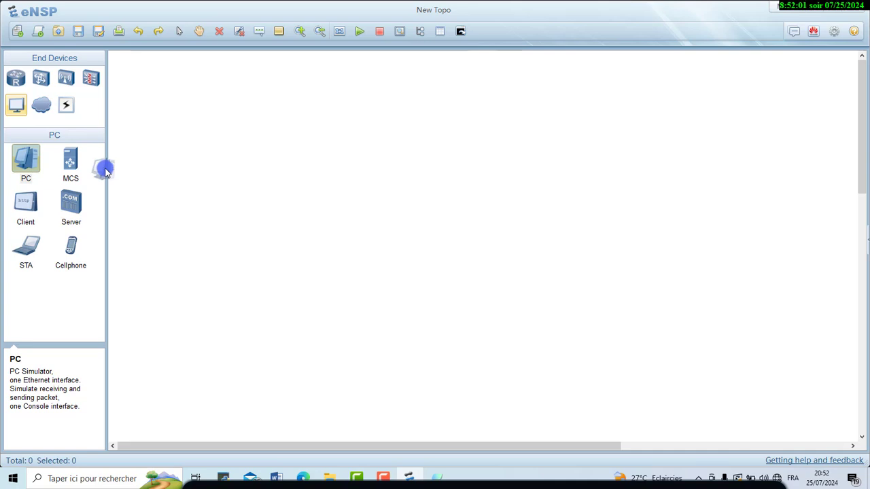
click(264, 183)
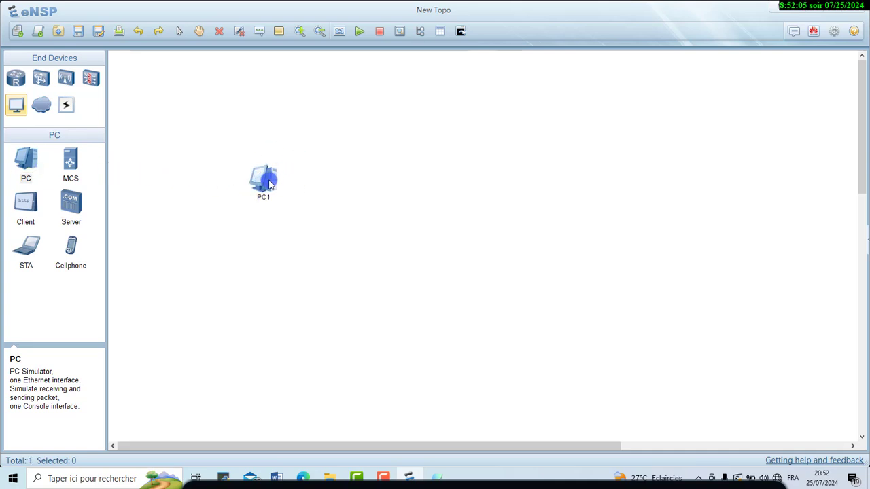
drag(265, 183, 376, 158)
drag(332, 130, 307, 192)
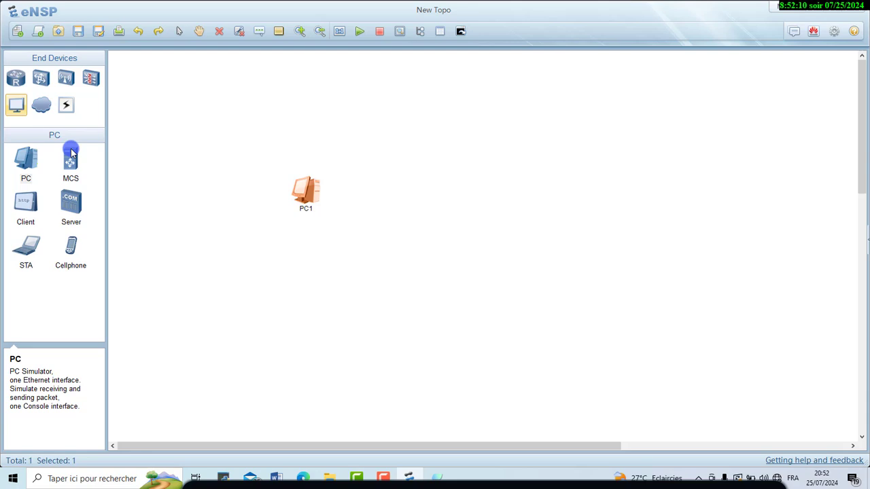
Add a second PC beside PC1 and move both PCs slightly higher in the workspace
click(30, 163)
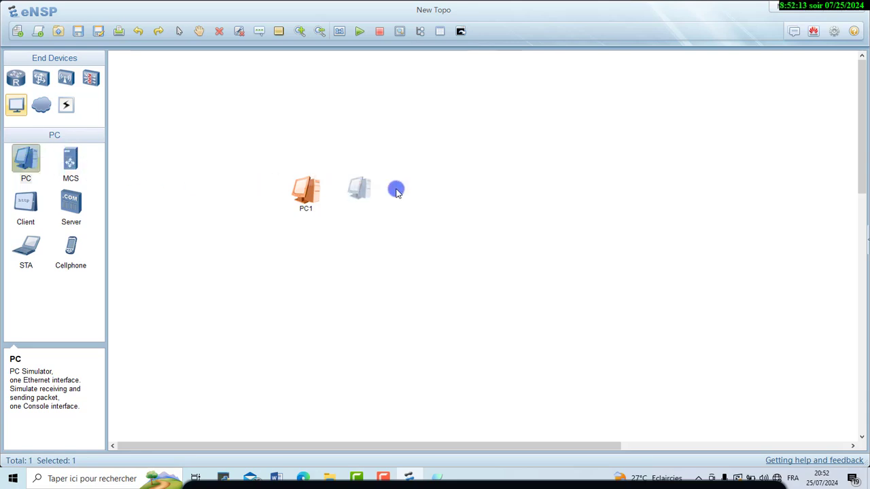
click(456, 193)
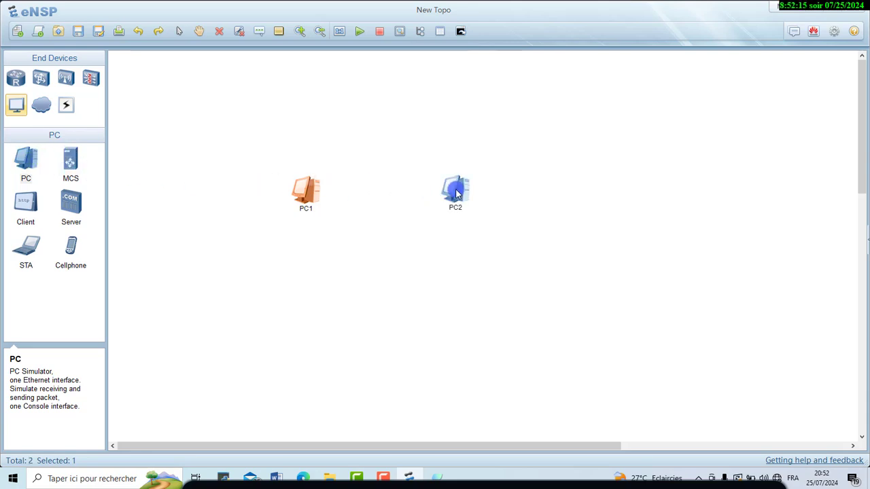
click(298, 205)
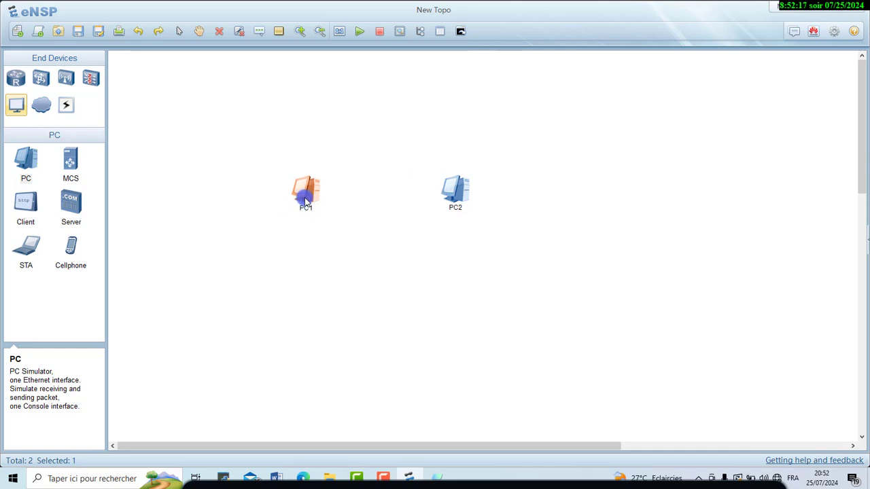
drag(306, 202, 328, 169)
drag(455, 192, 469, 170)
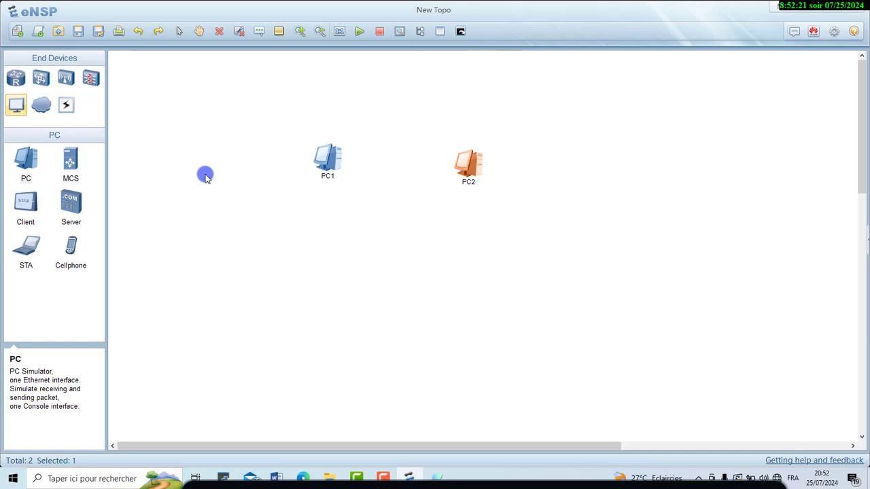
Place seven more PCs in succession below PC1 and PC2, ending with the Arrow tool active and nothing selected
click(25, 160)
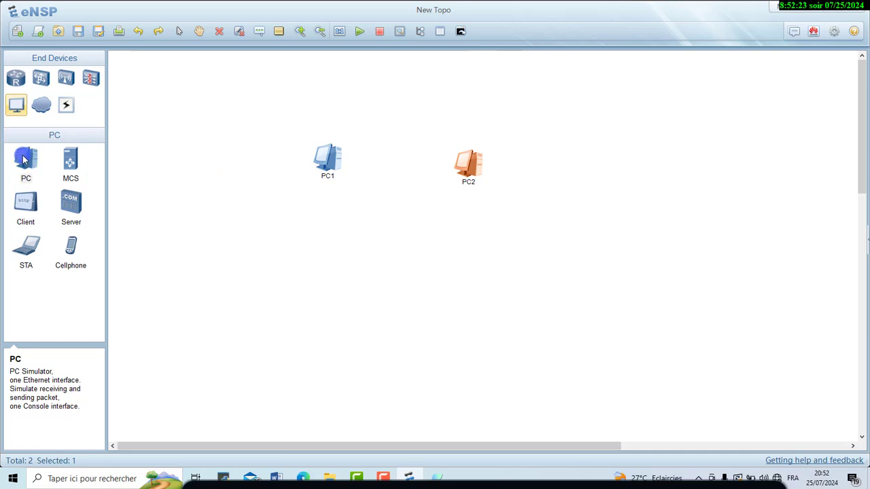
click(24, 160)
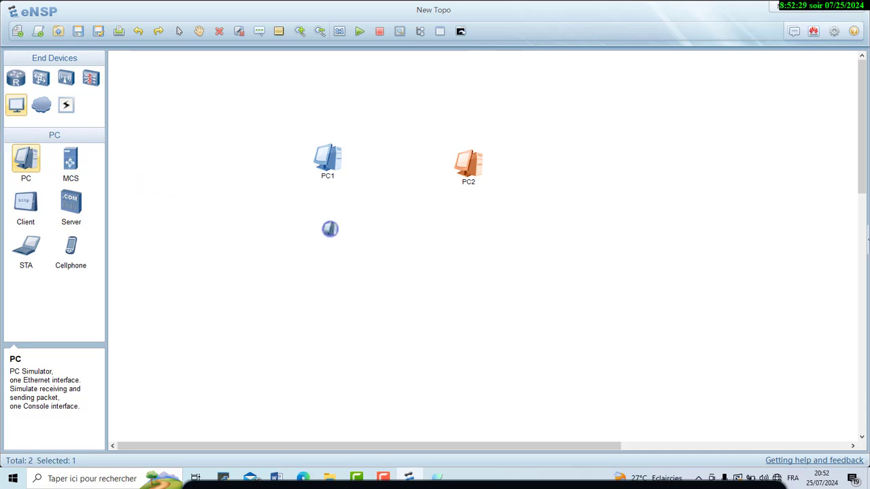
click(306, 233)
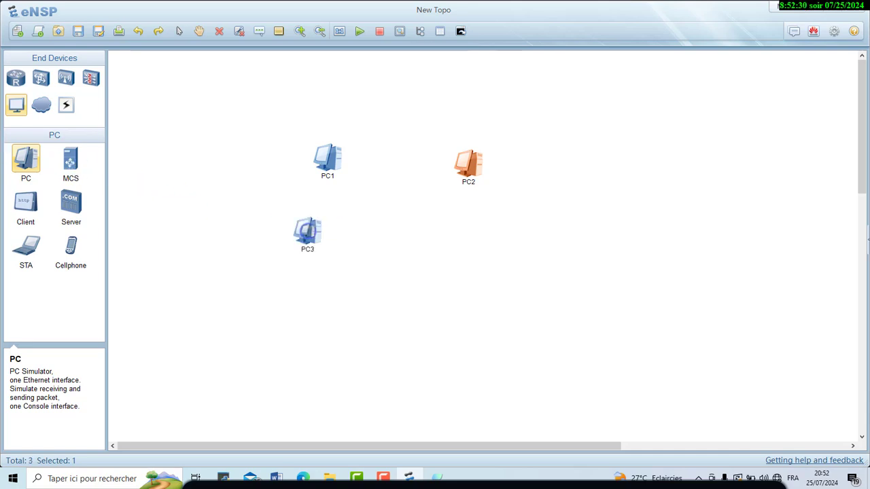
click(412, 235)
click(510, 241)
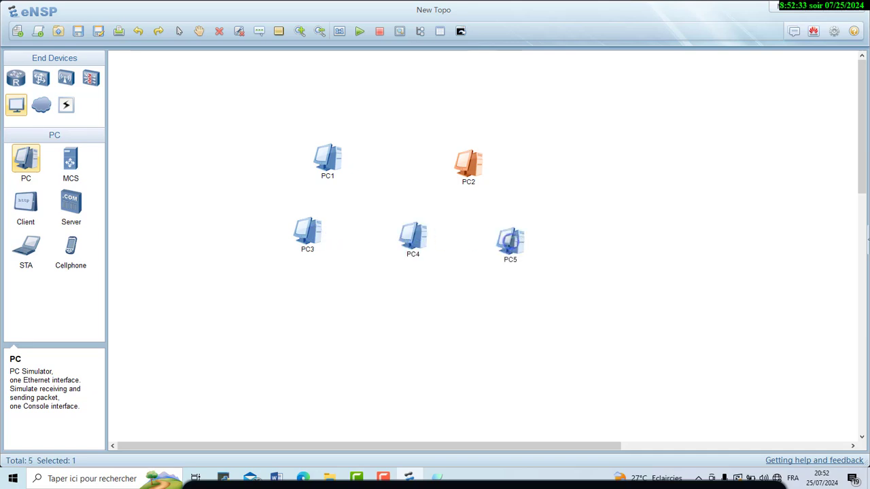
click(638, 226)
click(520, 313)
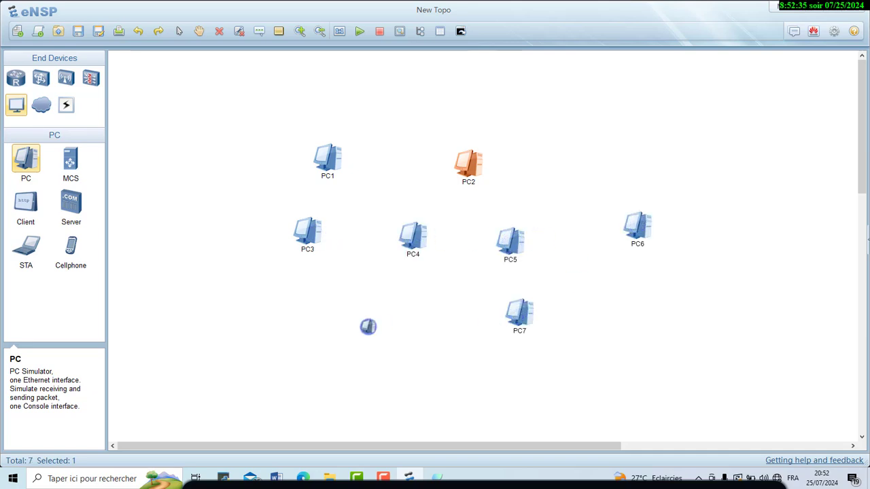
click(367, 326)
click(233, 324)
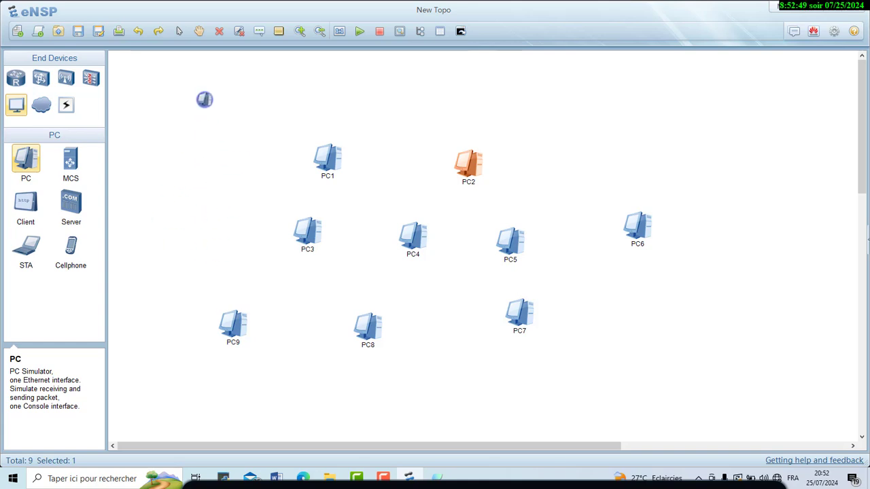
click(179, 35)
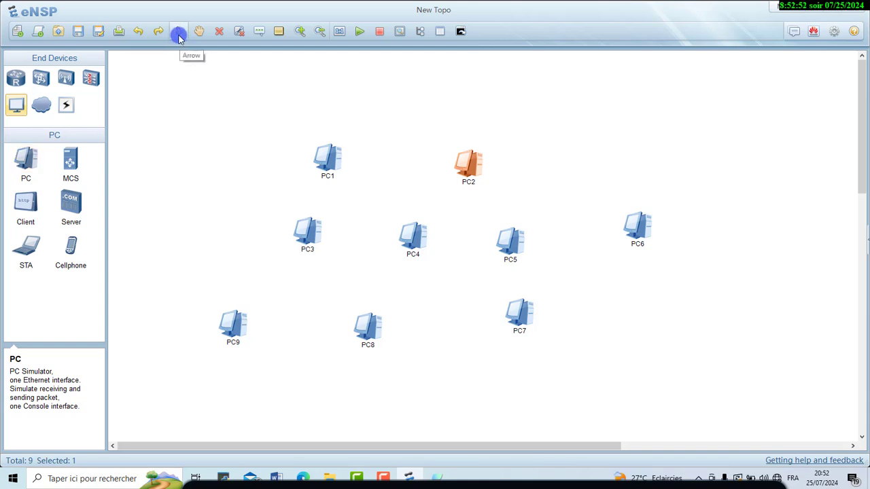
click(212, 215)
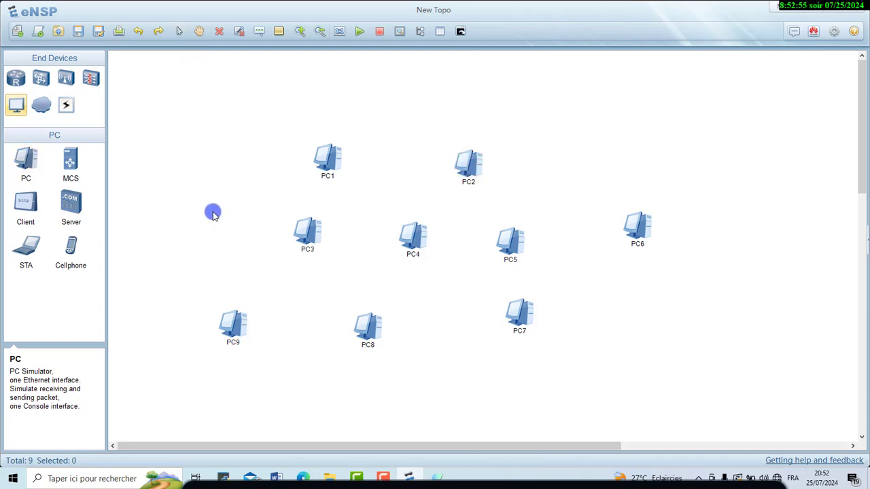
Delete PC3 from the topology
click(296, 233)
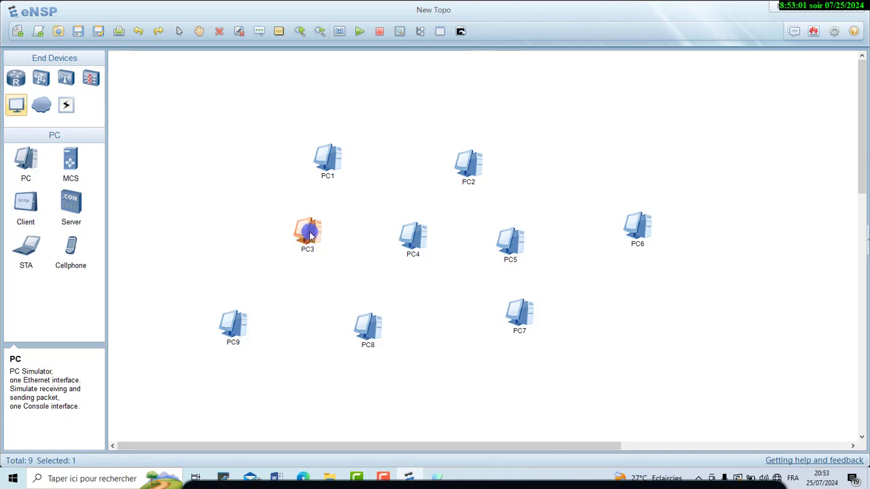
click(219, 34)
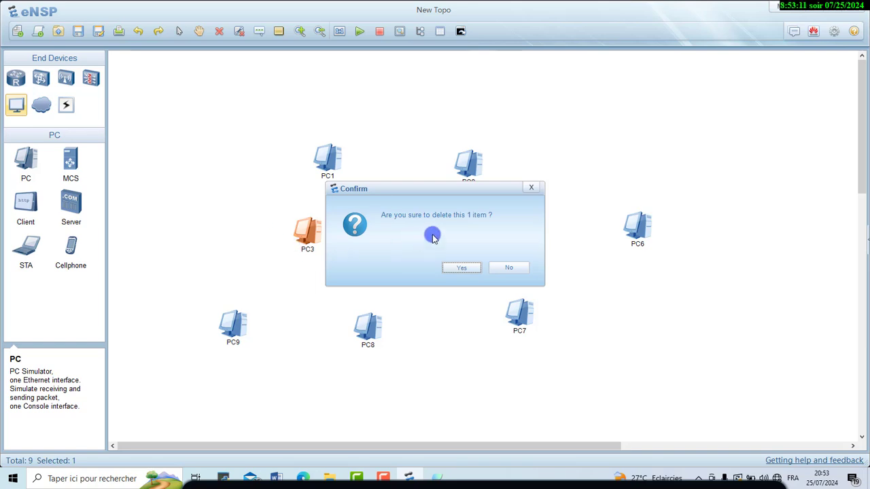
click(459, 271)
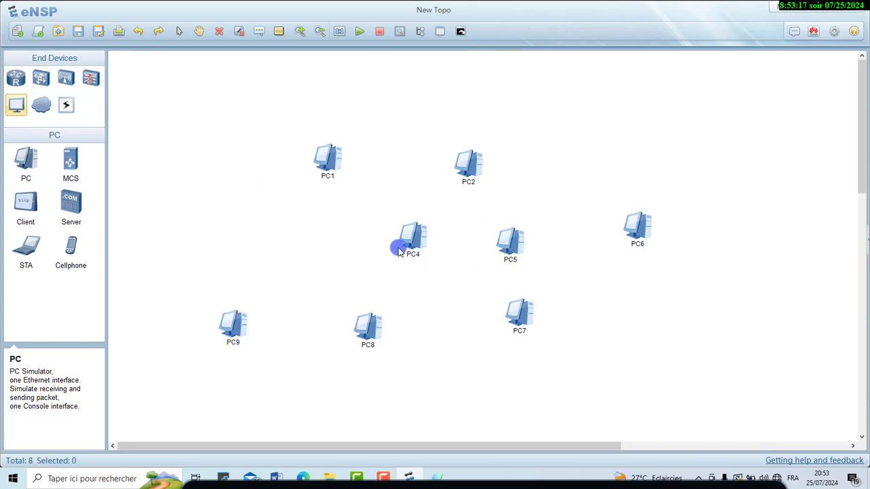
Delete PC4 through PC9 together, leaving only PC1 and PC2
drag(208, 202, 711, 371)
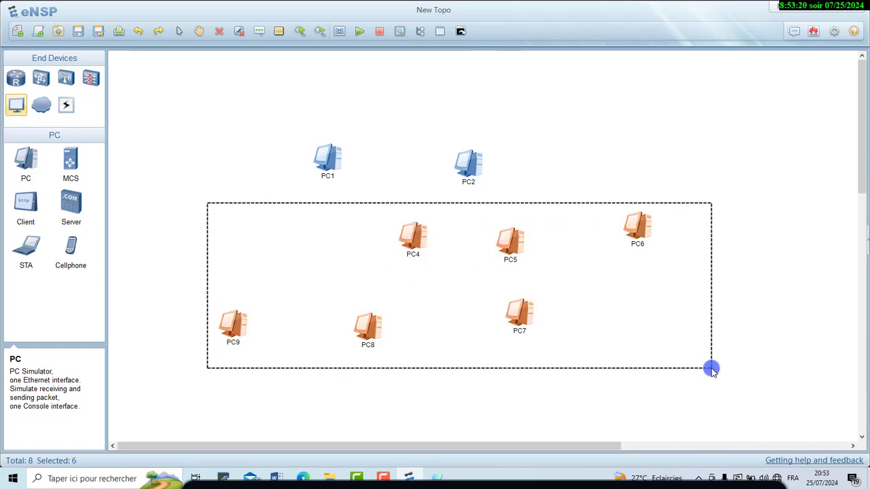
right_click(411, 236)
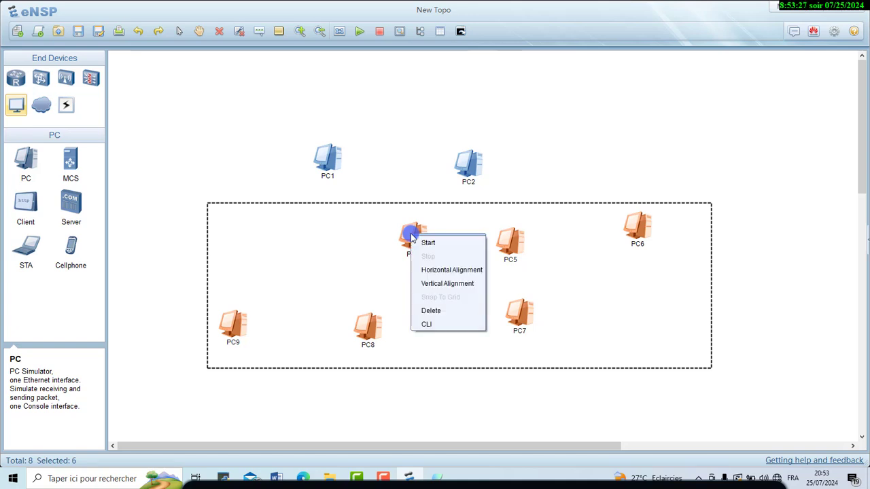
click(447, 317)
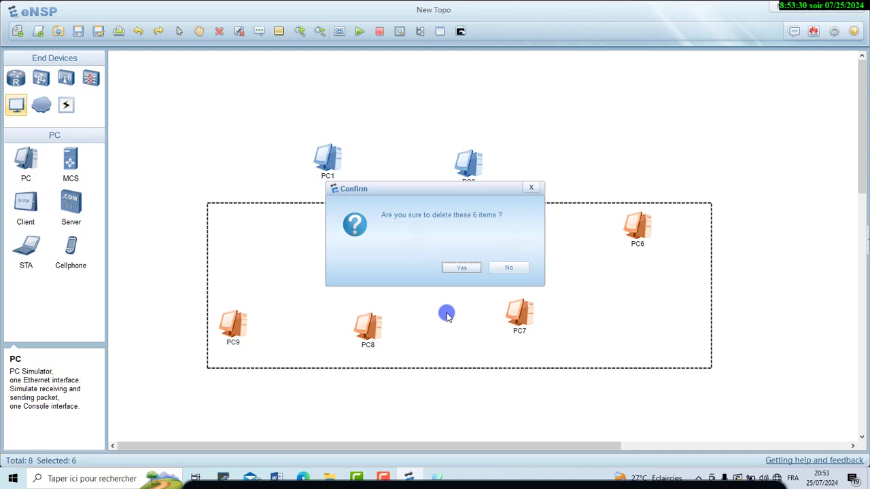
click(469, 270)
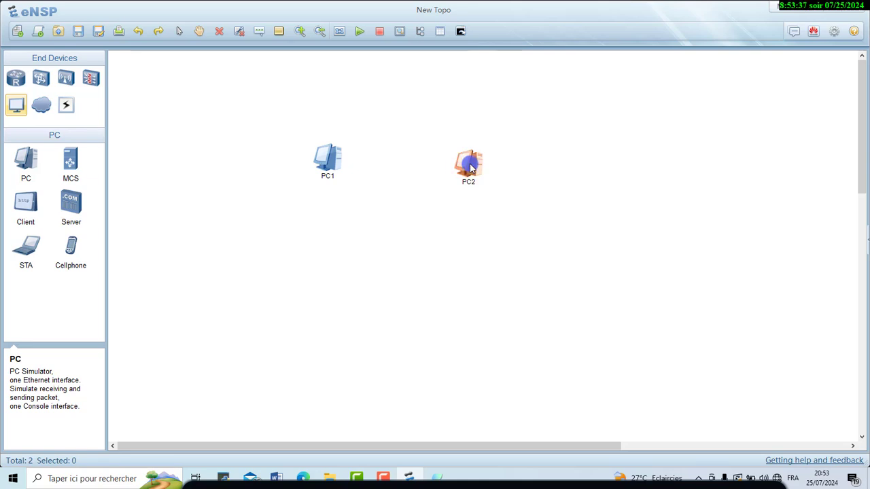
Spread PC1 and PC2 apart at different heights and line them up with Horizontal Alignment
drag(471, 167, 554, 203)
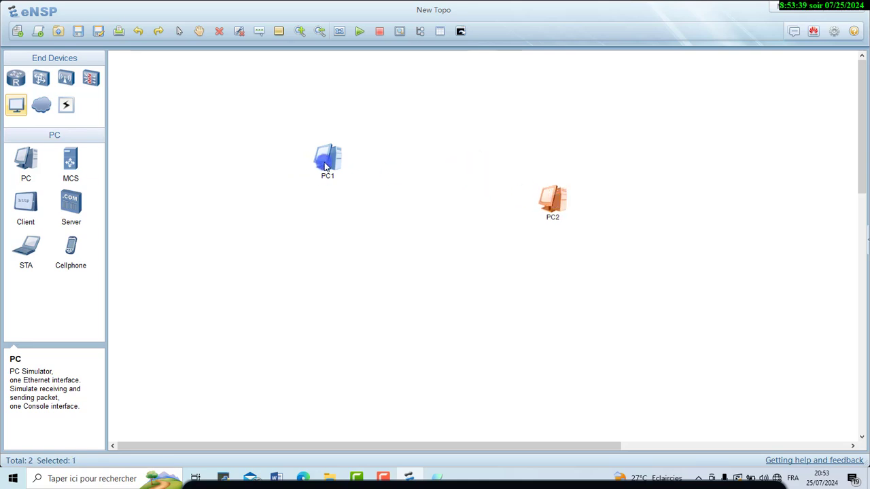
mouse_move(324, 166)
mouse_down()
mouse_move(333, 206)
mouse_move(327, 194)
mouse_move(377, 185)
mouse_move(430, 195)
mouse_move(335, 153)
mouse_up()
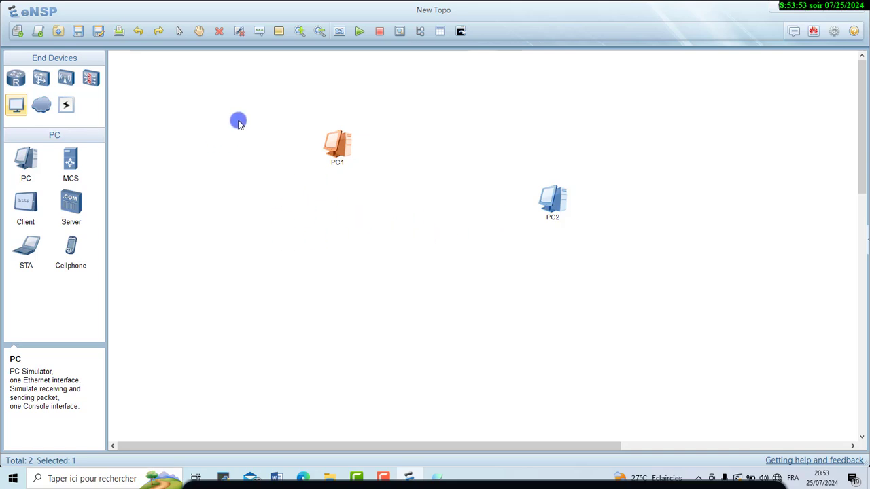
drag(188, 87, 633, 268)
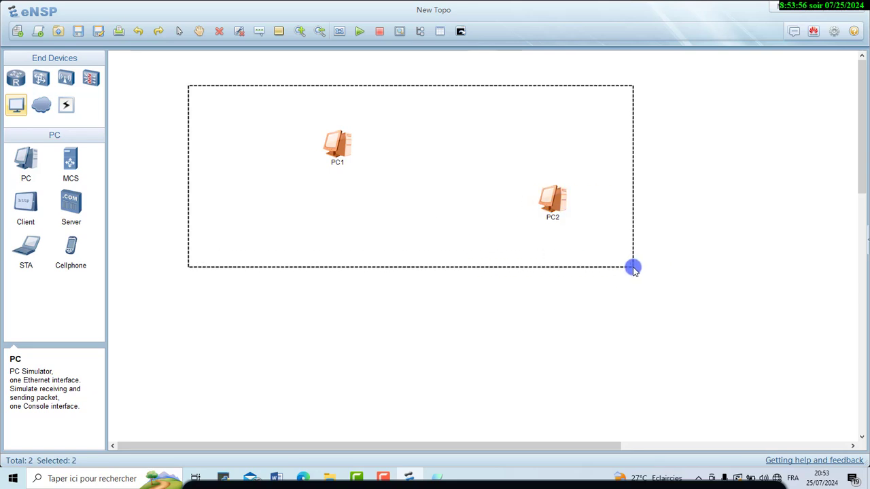
right_click(552, 212)
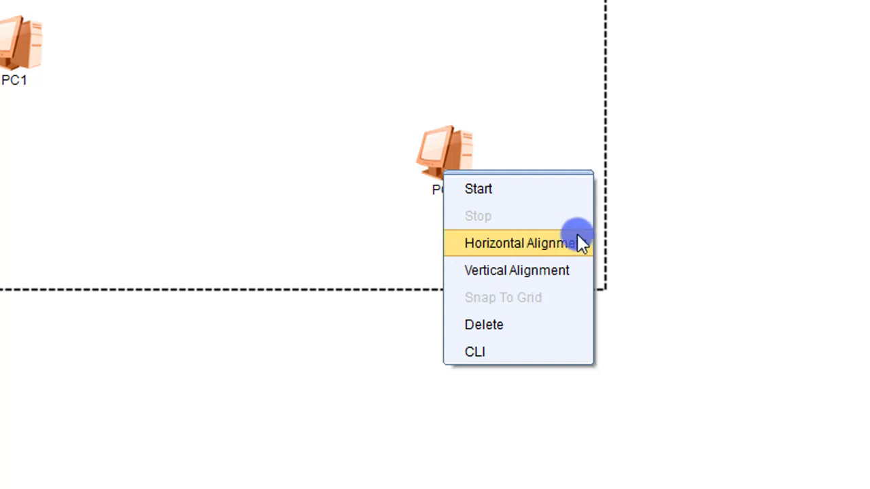
click(575, 245)
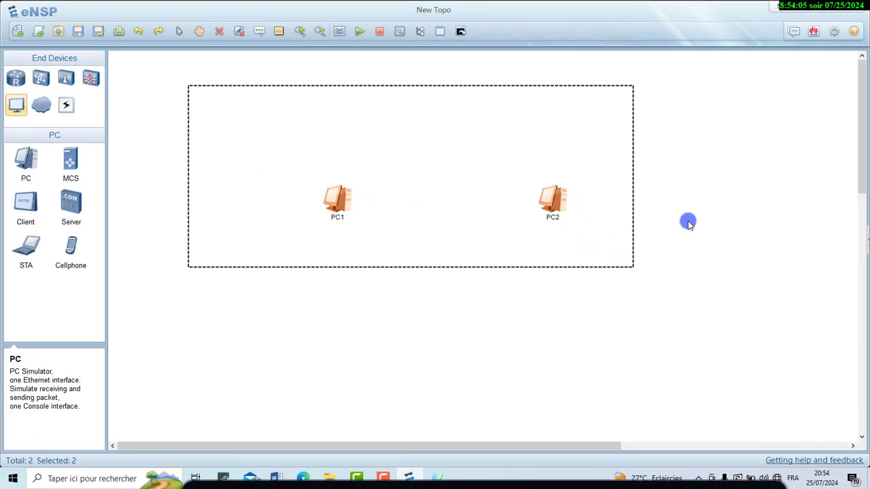
click(688, 223)
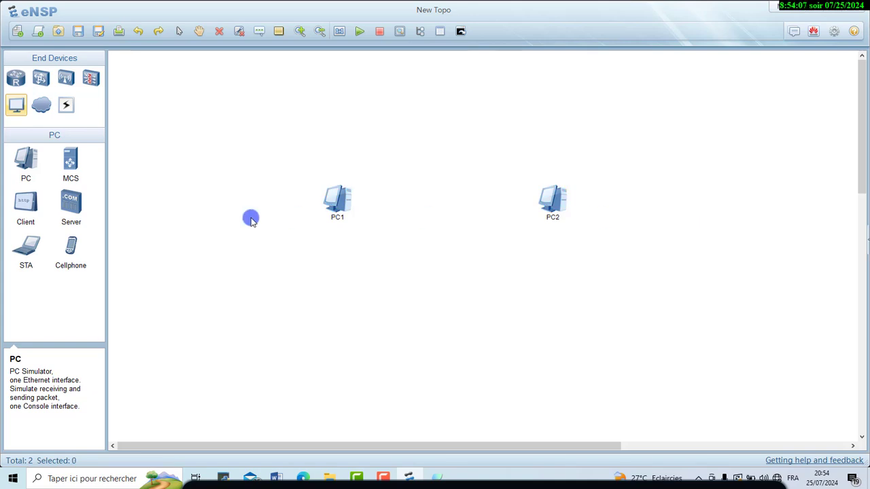
Reposition PC1 and PC2 manually so they sit level with each other slightly lower in the workspace
drag(324, 212, 331, 211)
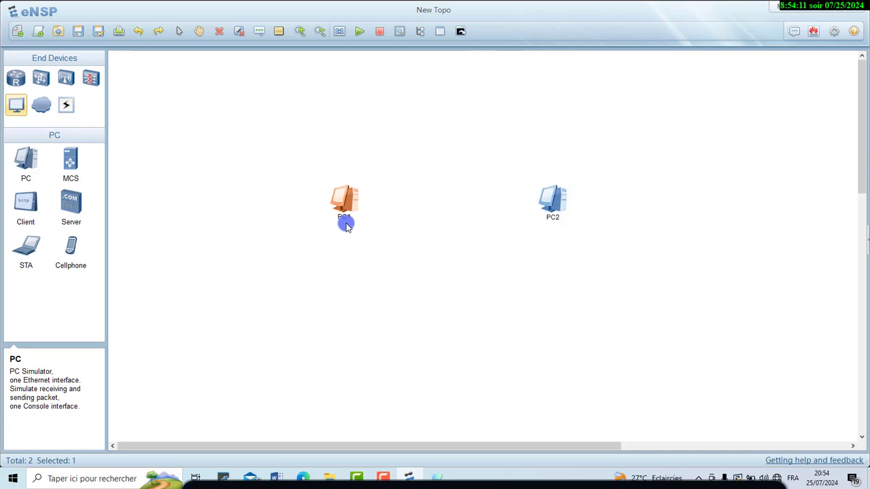
drag(344, 204, 357, 221)
drag(570, 224, 588, 247)
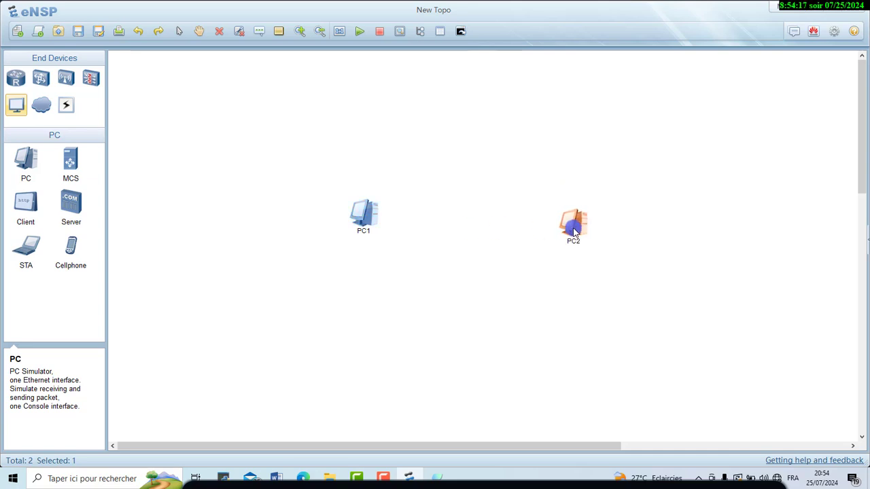
drag(367, 215, 369, 224)
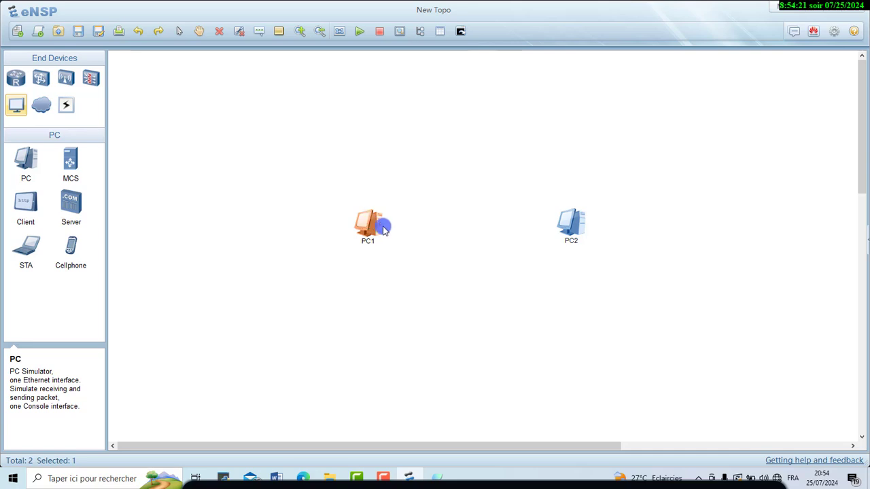
Deselect PC1 and pan the topology workspace with the Hand tool
click(398, 229)
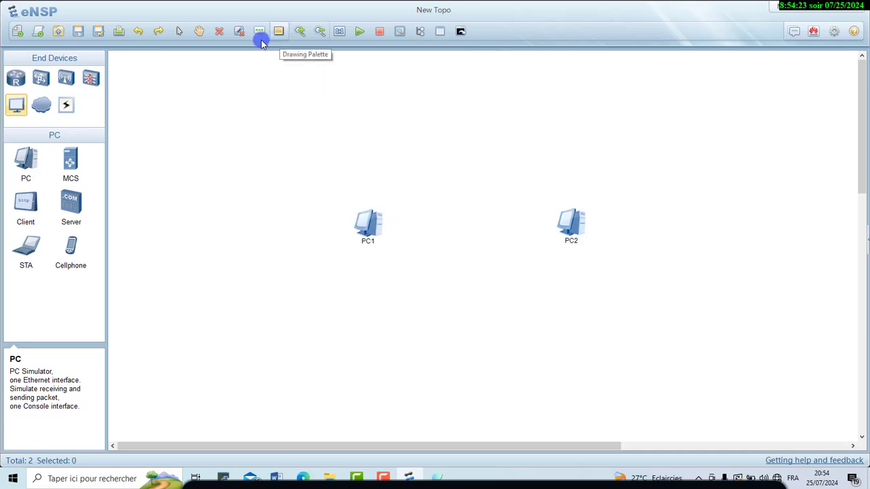
click(199, 31)
drag(423, 186, 502, 202)
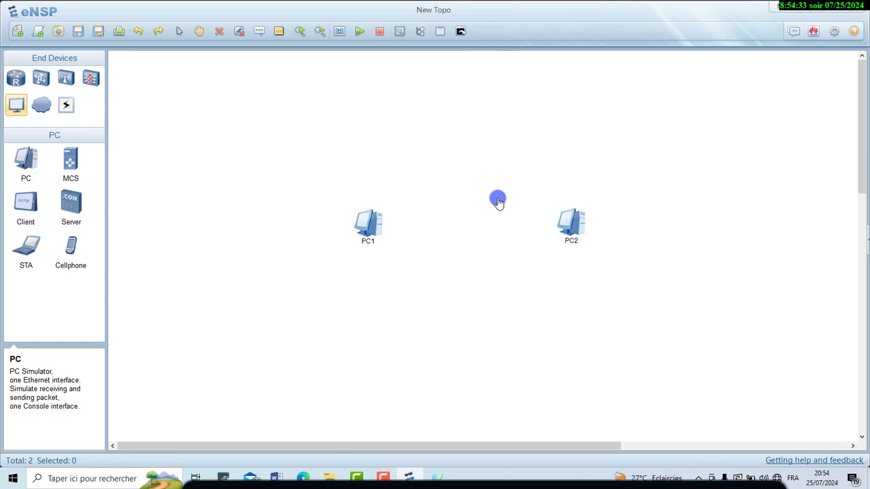
Select PC1 and PC2 and move them together as a group, and nudge each PC slightly upward
click(182, 29)
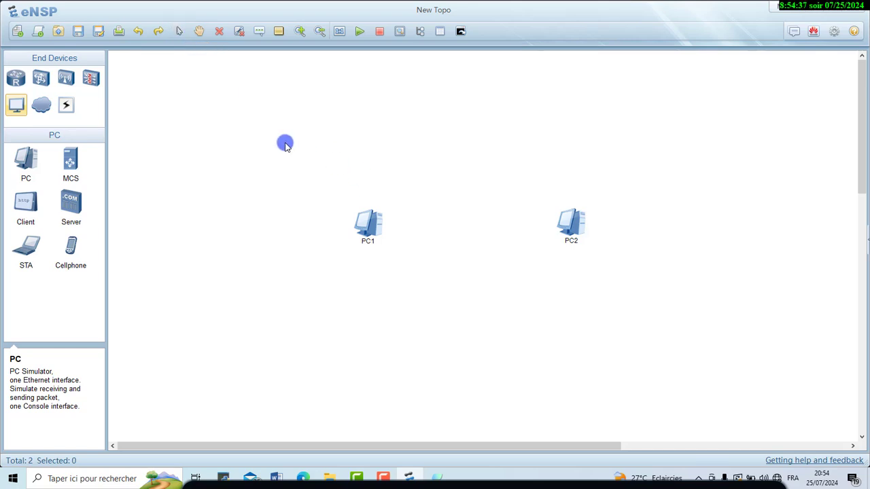
drag(273, 138, 671, 336)
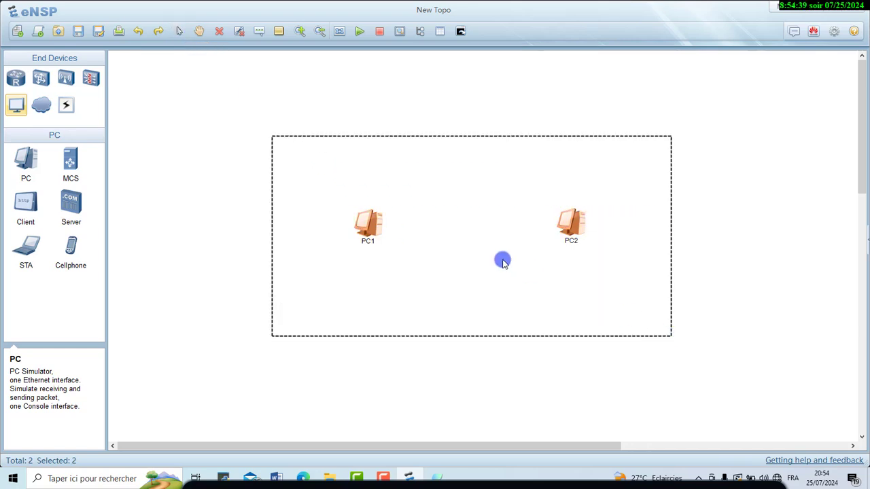
drag(425, 232, 490, 257)
click(699, 257)
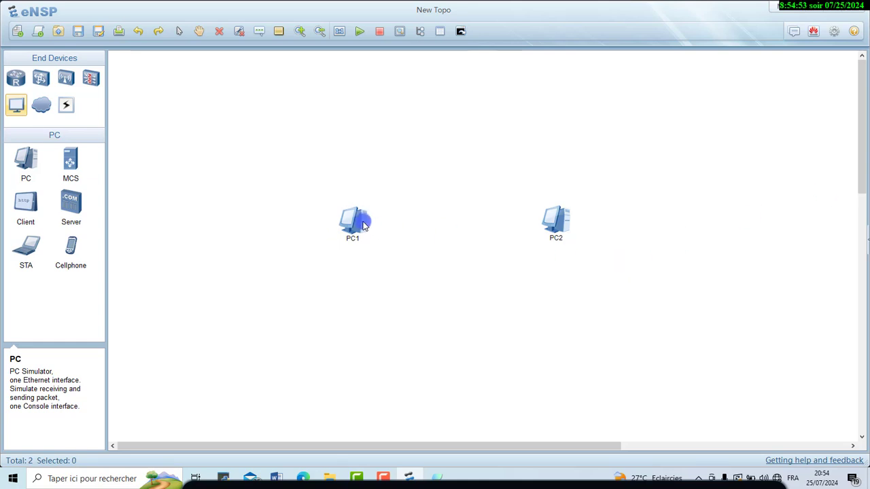
mouse_move(359, 221)
mouse_down()
mouse_move(353, 214)
mouse_move(360, 217)
mouse_up()
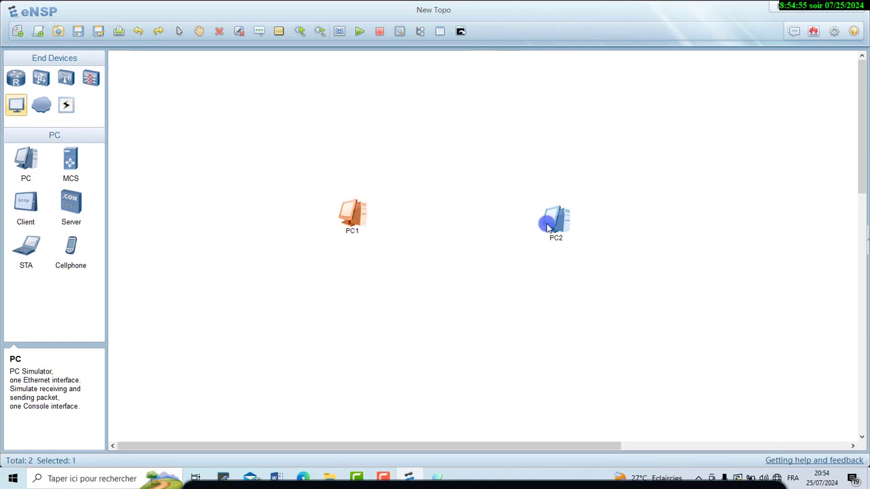
drag(552, 219, 559, 215)
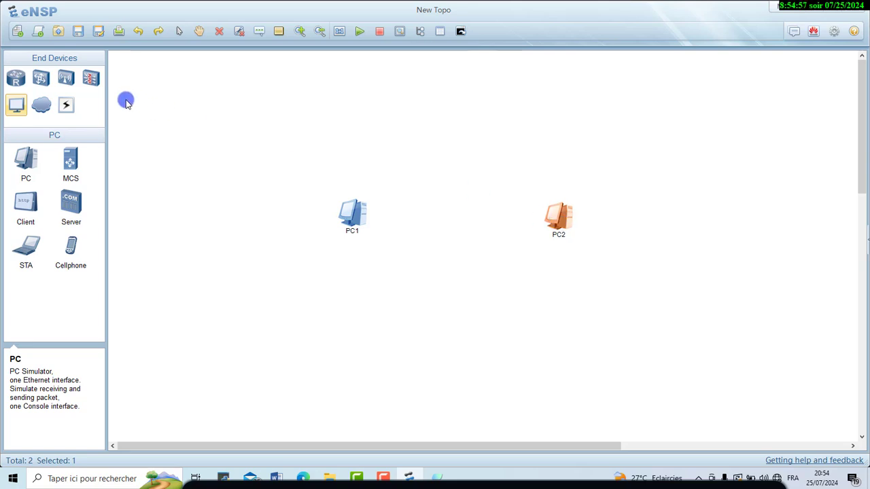
Connect Ethernet 0/0/1 of PC1 to Ethernet 0/0/1 of PC2 with a Copper cable
click(67, 109)
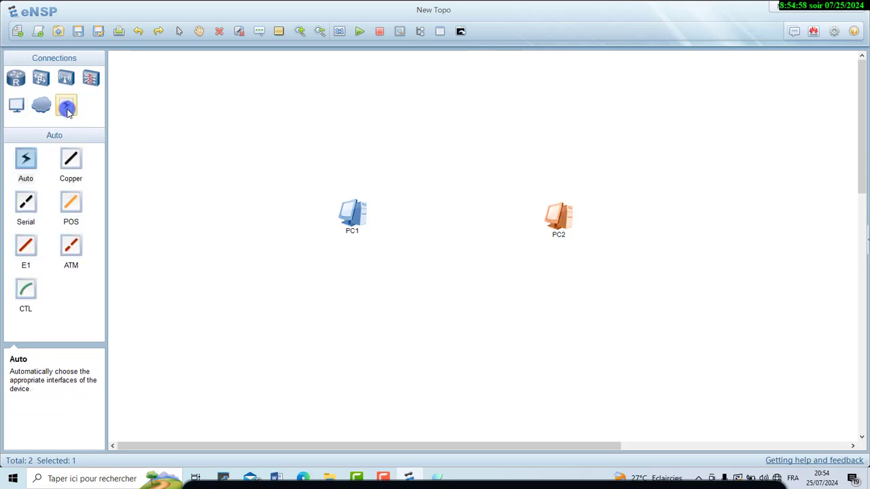
click(72, 159)
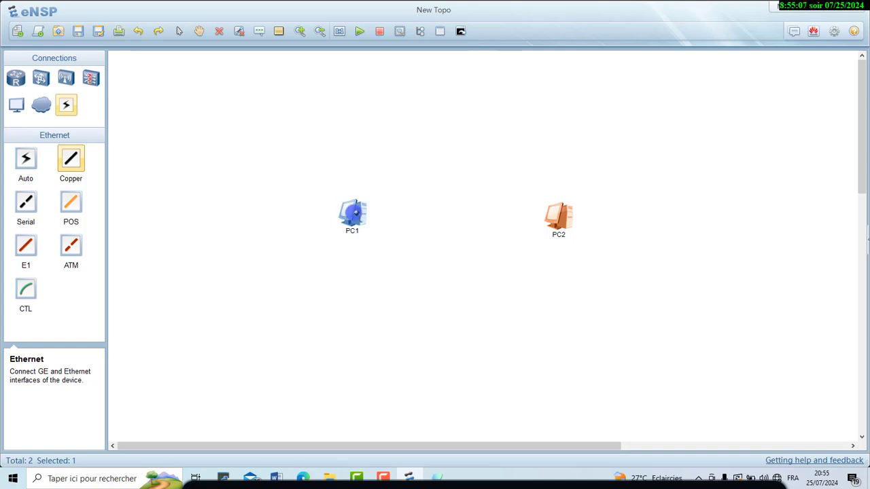
click(355, 214)
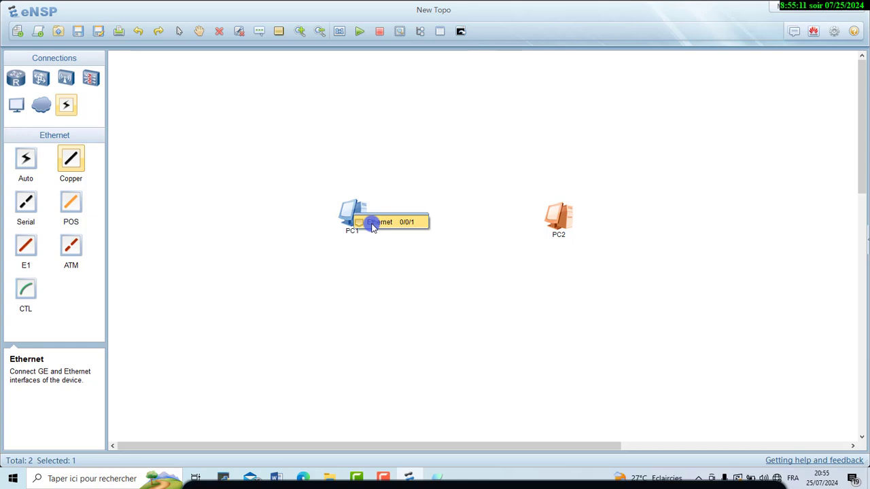
click(373, 226)
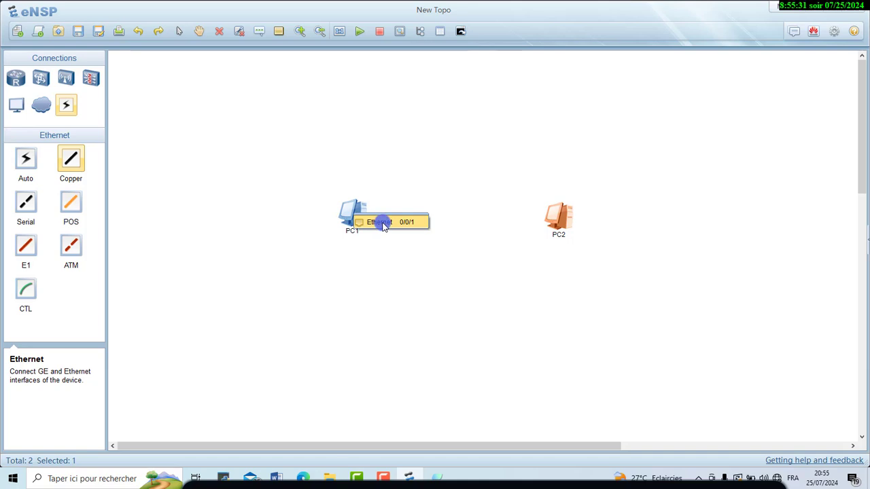
click(383, 223)
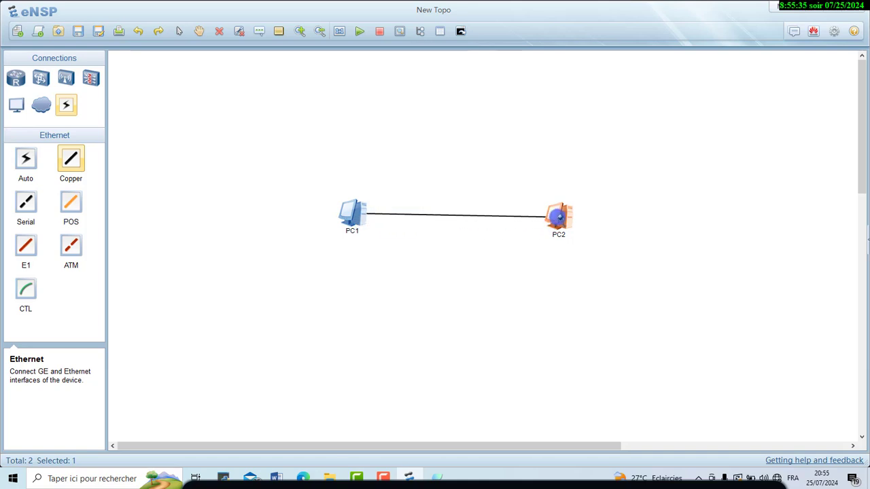
click(557, 216)
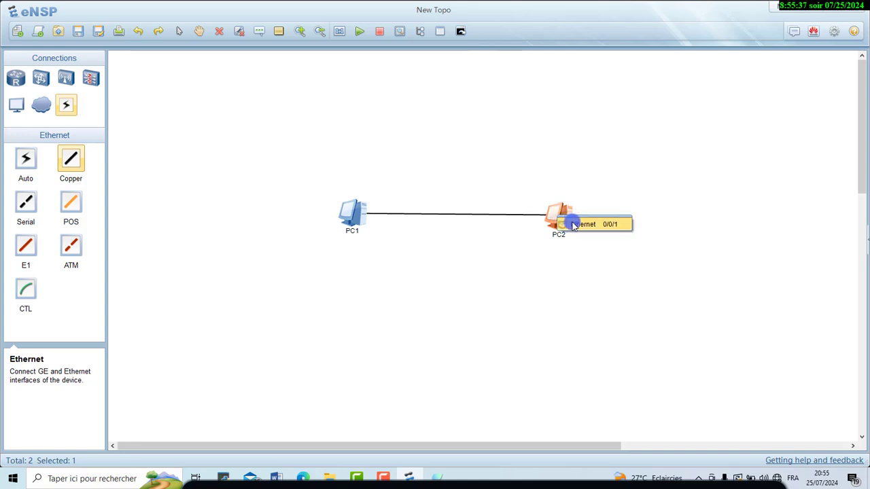
click(580, 225)
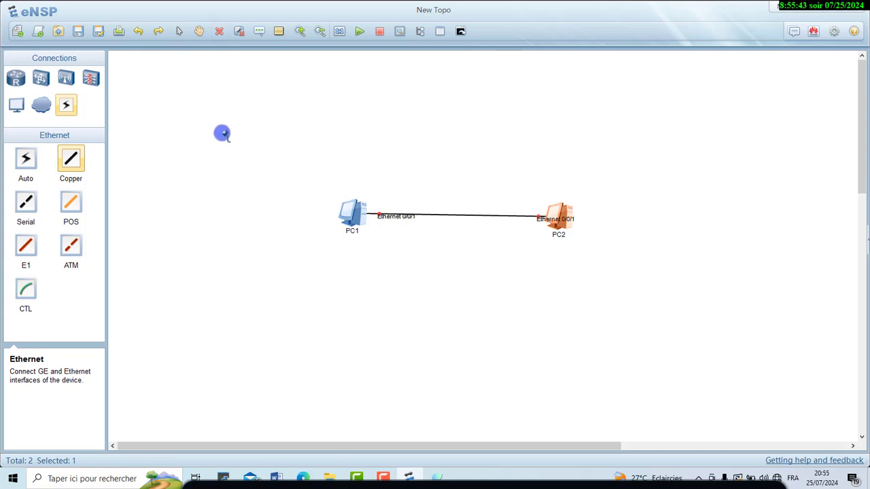
Move both Ethernet 0/0/1 labels just below the link, clear of the line and the PC icons
click(180, 37)
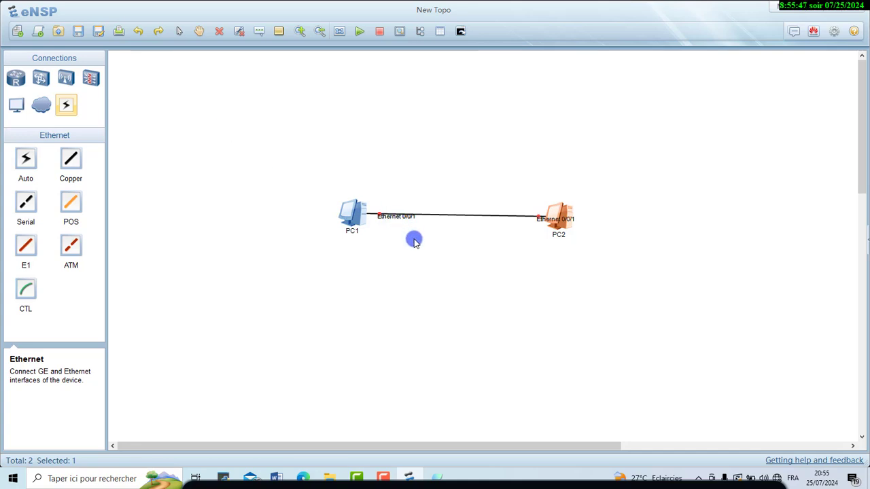
click(393, 218)
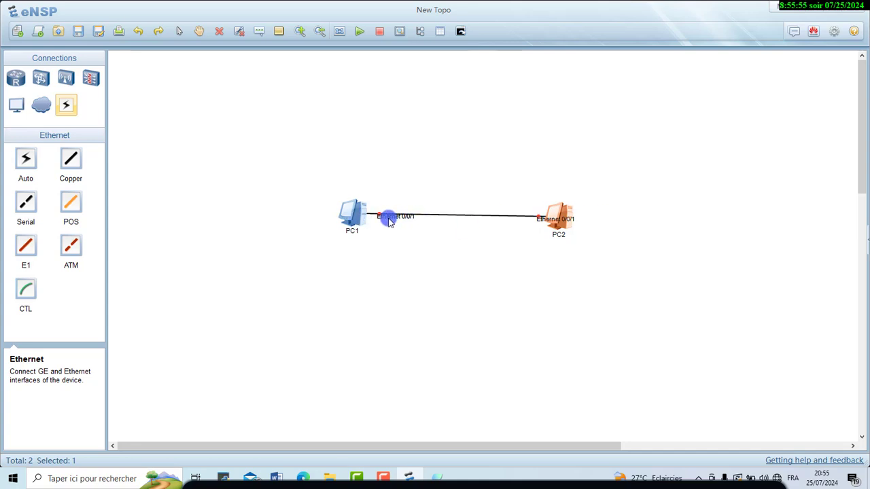
drag(389, 223, 385, 231)
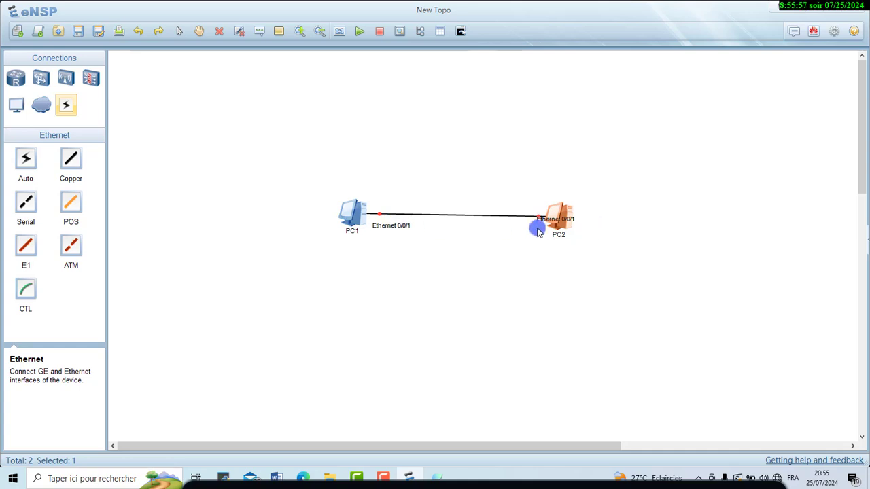
drag(551, 224, 520, 231)
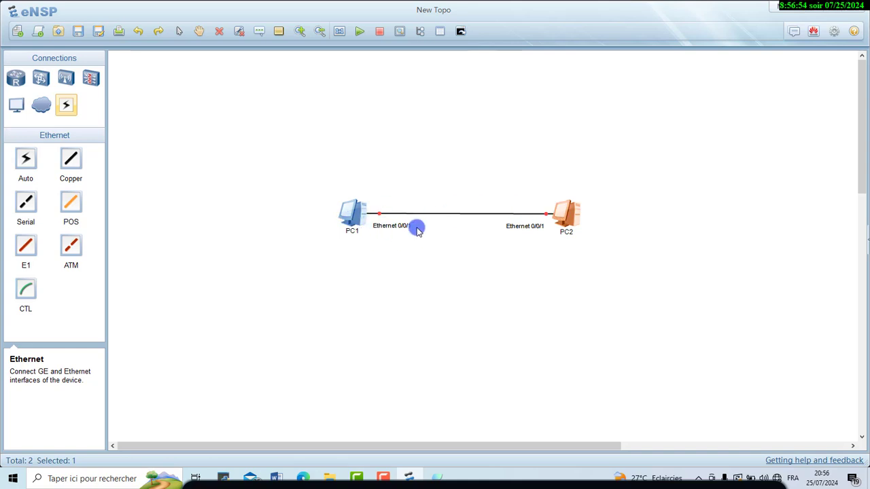
Toggle Show All Interface off and on repeatedly, ending with the interface labels displayed
click(422, 35)
click(422, 34)
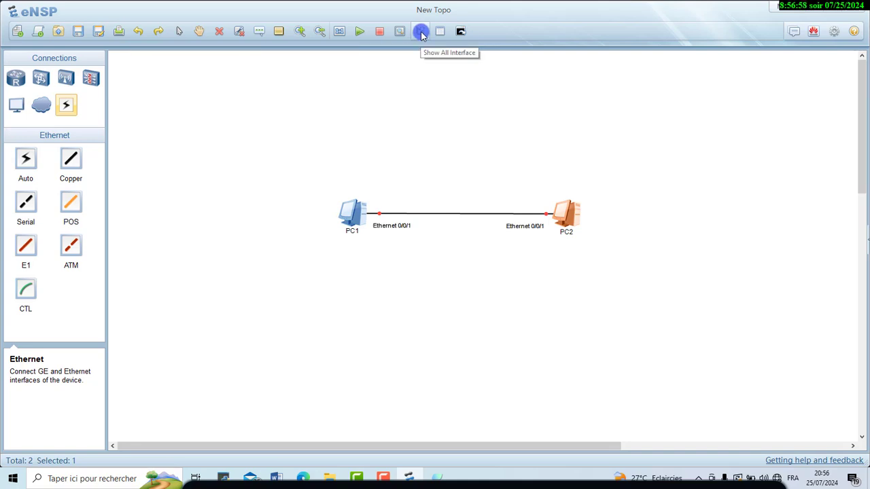
click(422, 34)
click(422, 35)
click(422, 35)
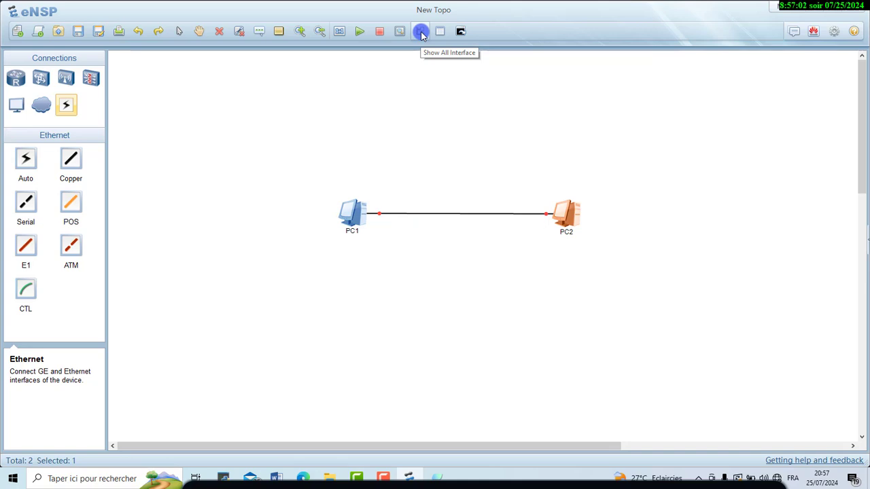
click(422, 35)
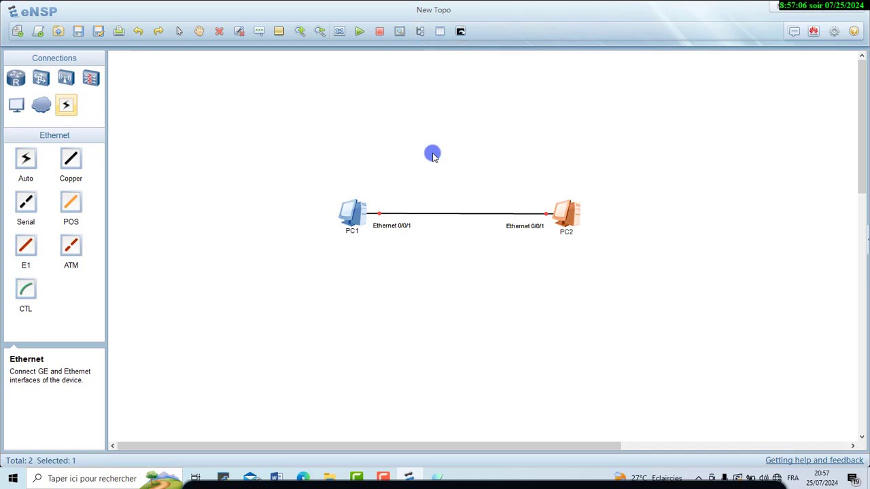
Start PC1 on its own and clear the selection
click(393, 267)
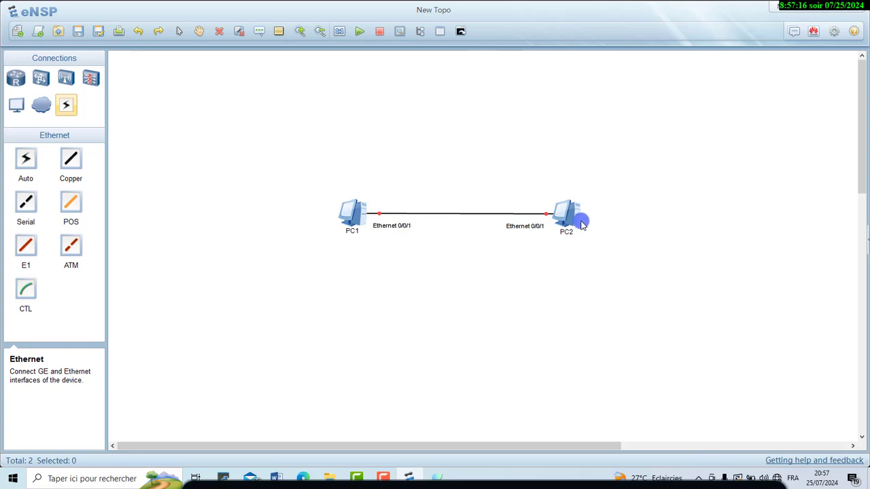
click(354, 215)
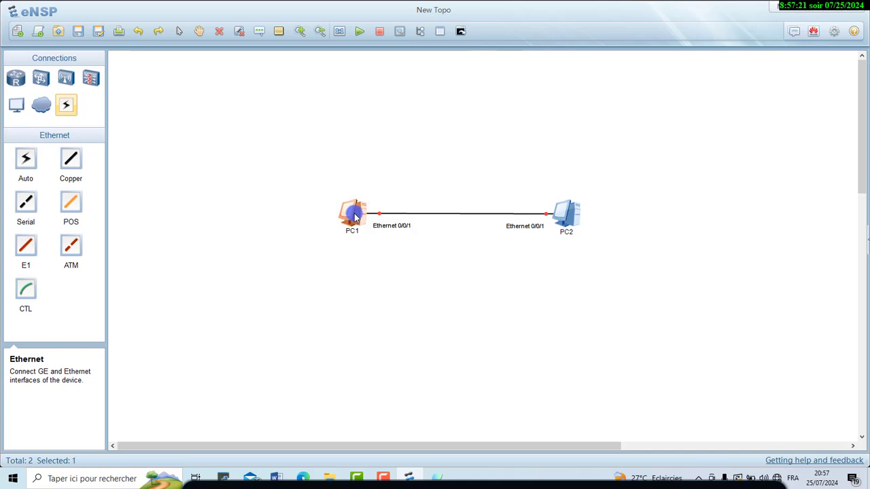
click(358, 32)
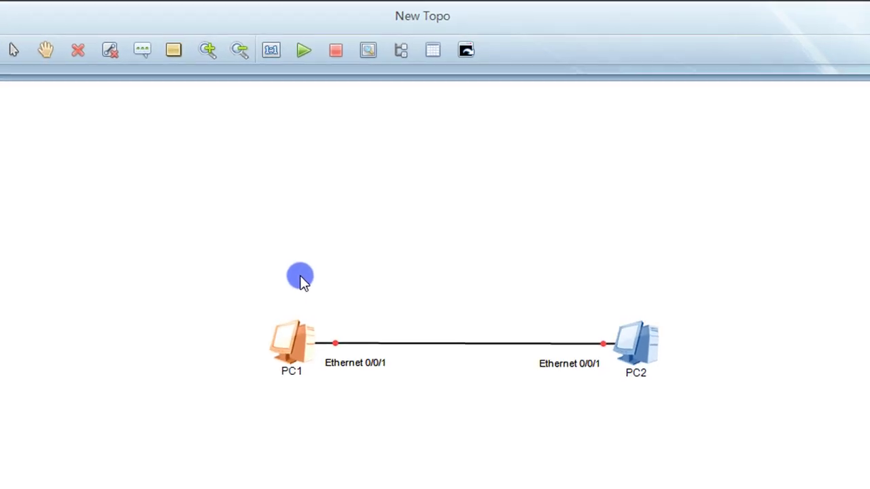
click(365, 267)
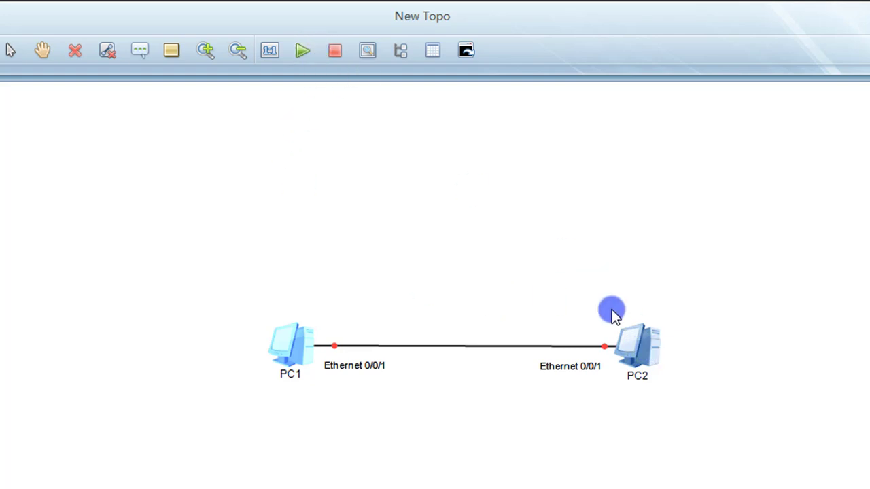
Start PC2 individually through its own device commands
click(632, 345)
right_click(632, 345)
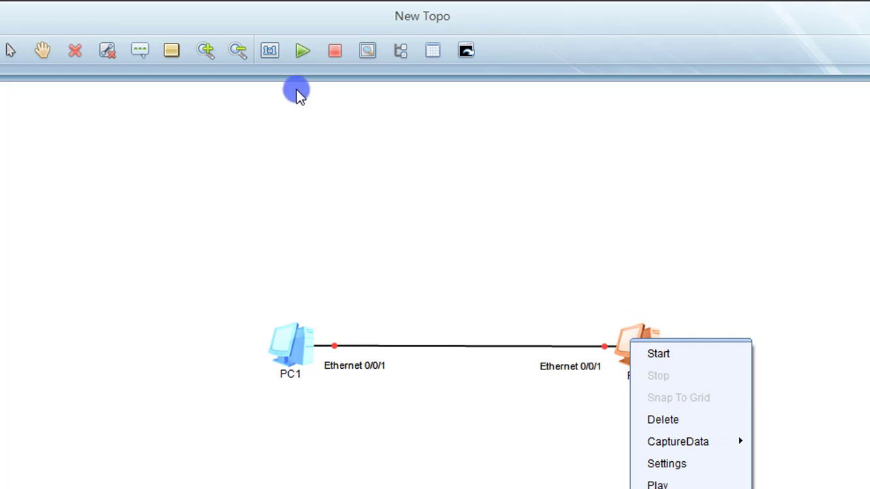
click(671, 354)
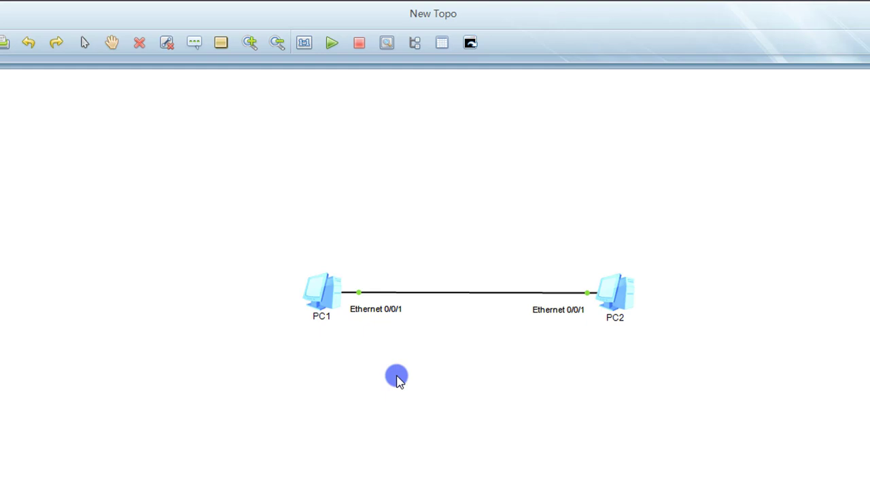
Select PC1 and PC2 together, stop both devices at once, and clear the selection
drag(203, 193, 707, 397)
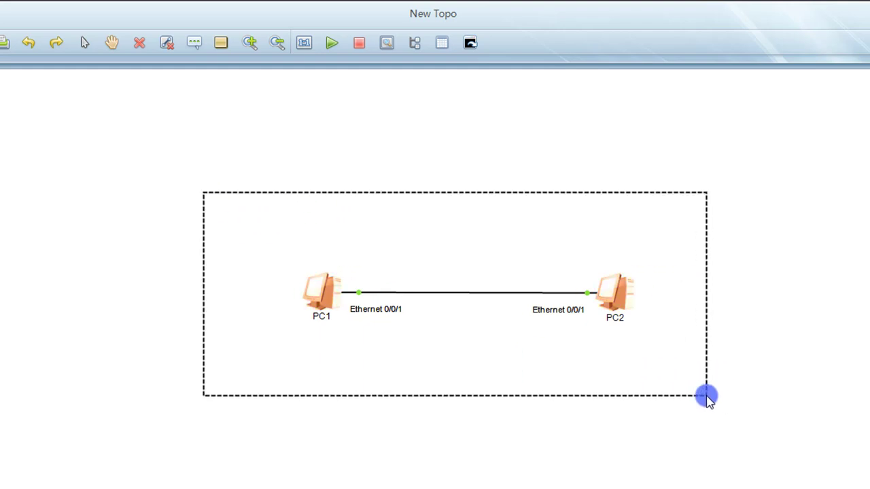
right_click(612, 294)
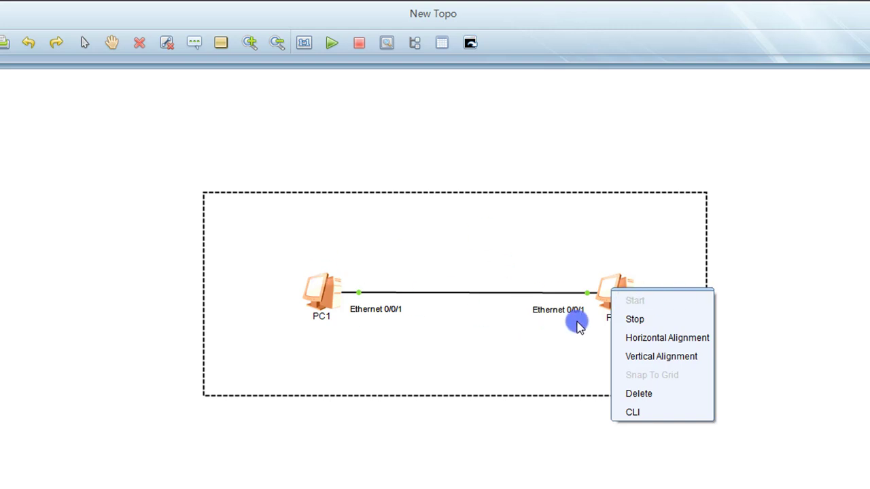
click(647, 317)
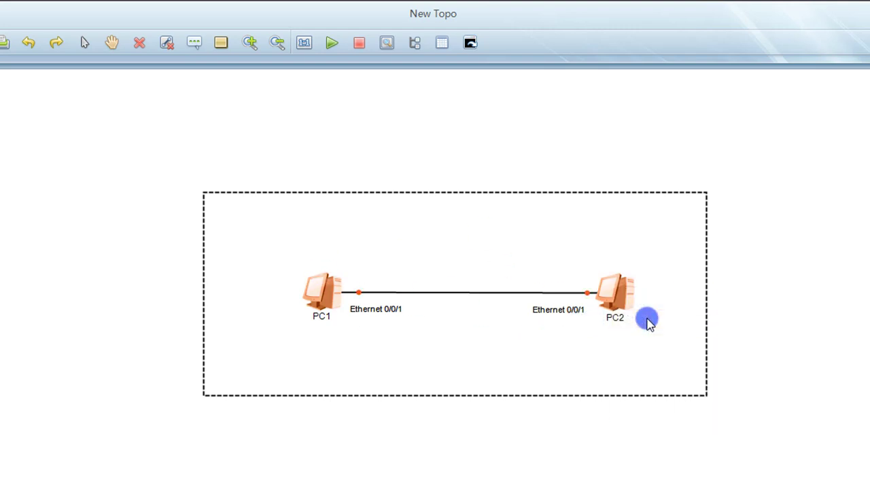
click(772, 314)
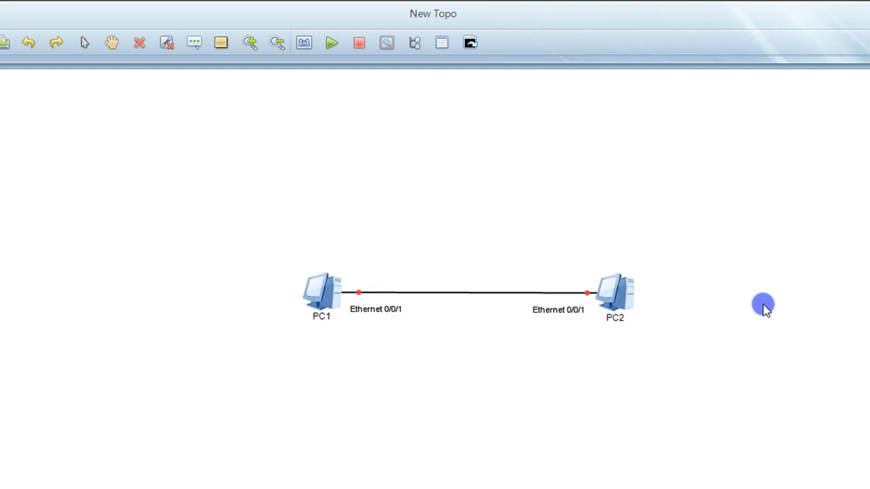
Select PC1 and PC2 together, start both devices at once, and clear the selection
drag(246, 200, 745, 370)
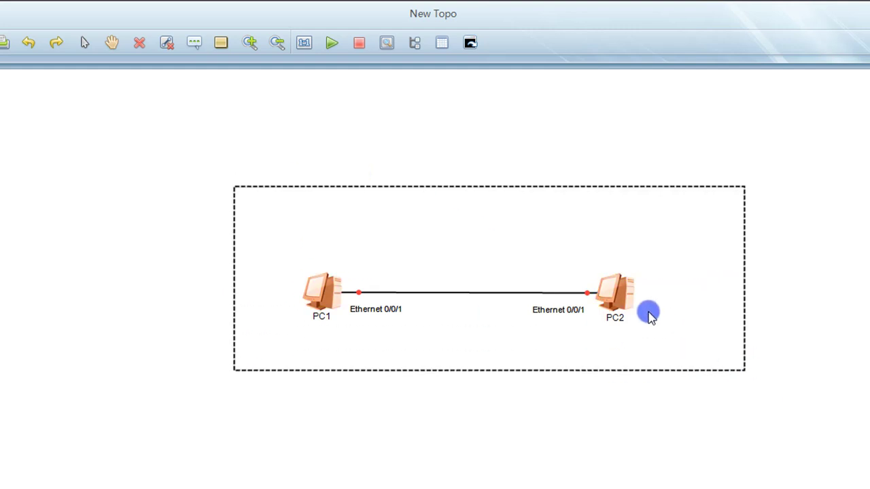
right_click(618, 303)
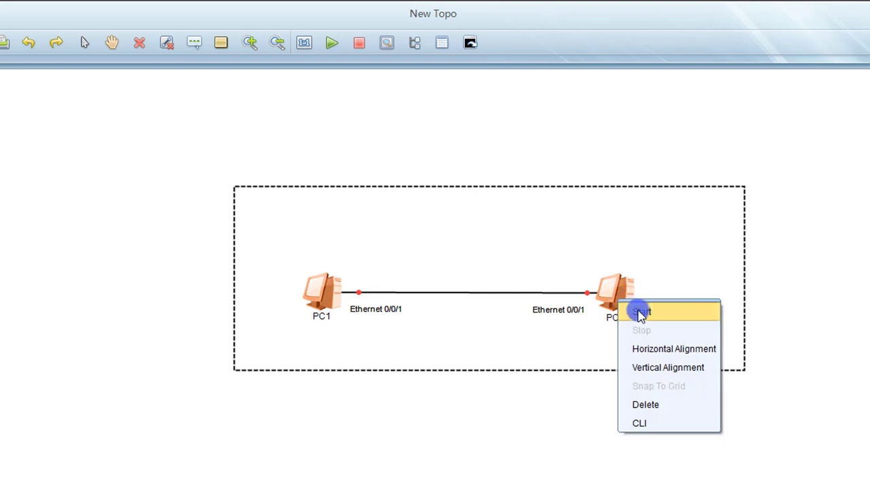
click(639, 308)
click(576, 386)
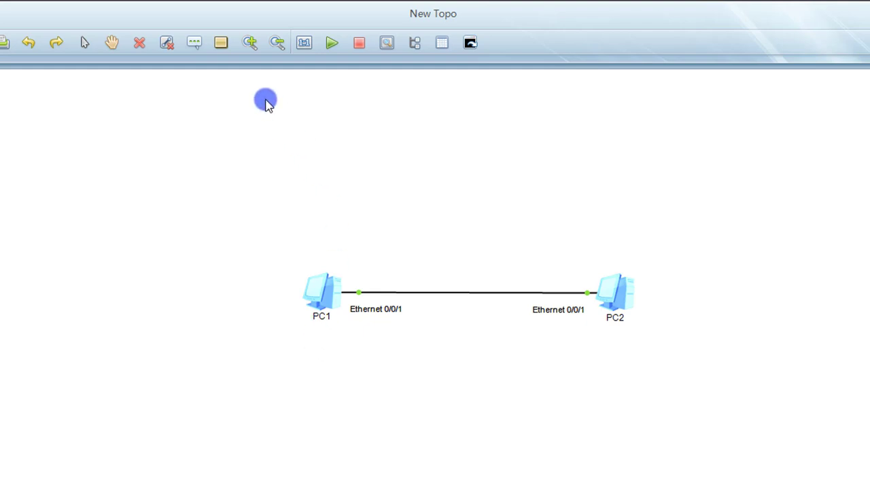
Add the text label 192.168.1.0/24 above the link between PC1 and PC2
click(193, 44)
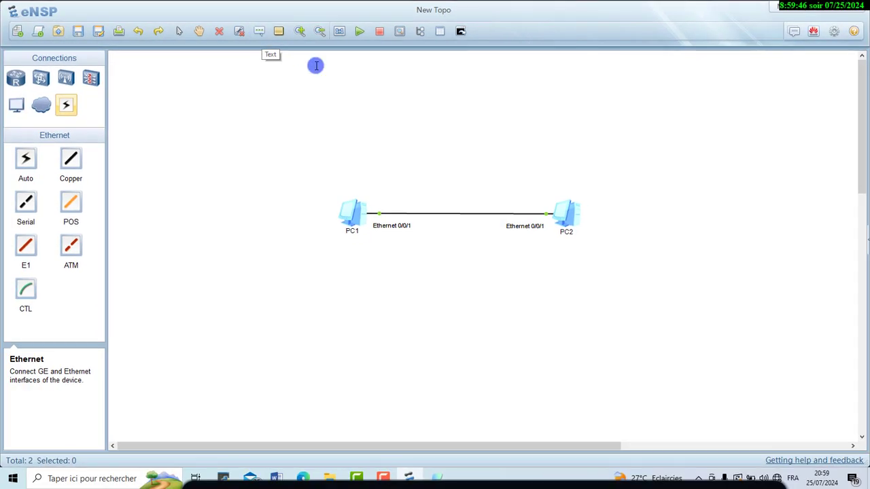
click(439, 190)
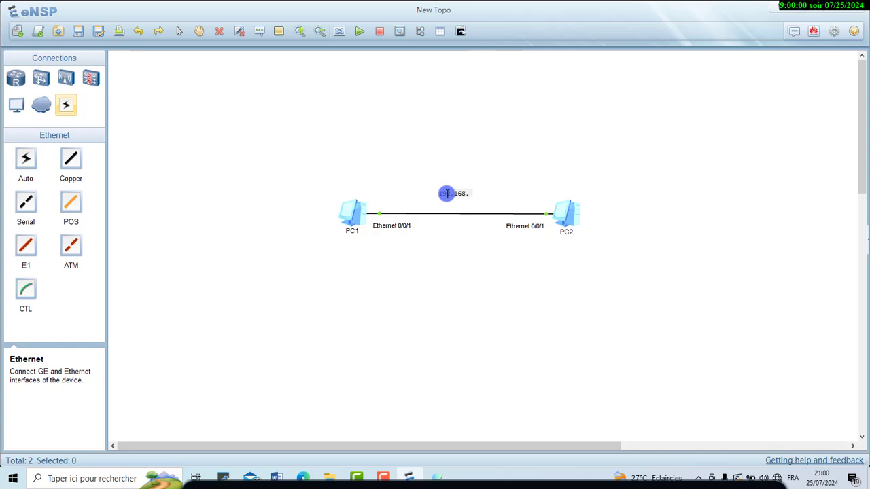
text(19)
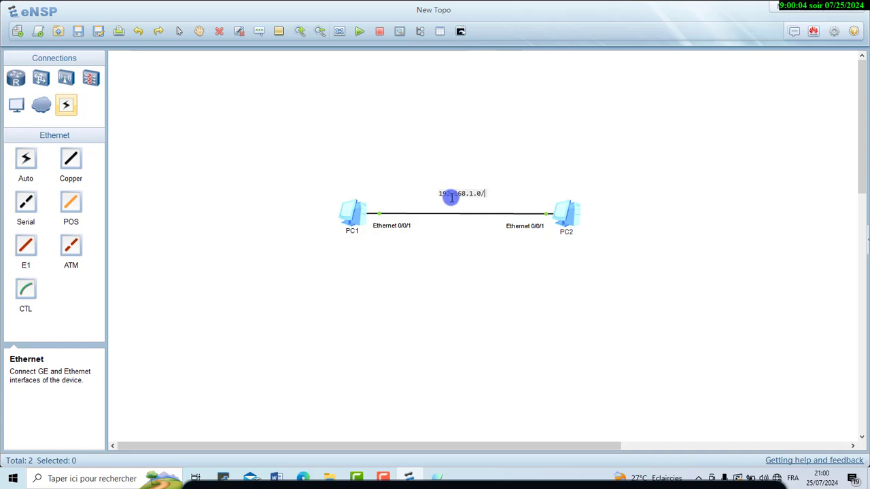
text(24)
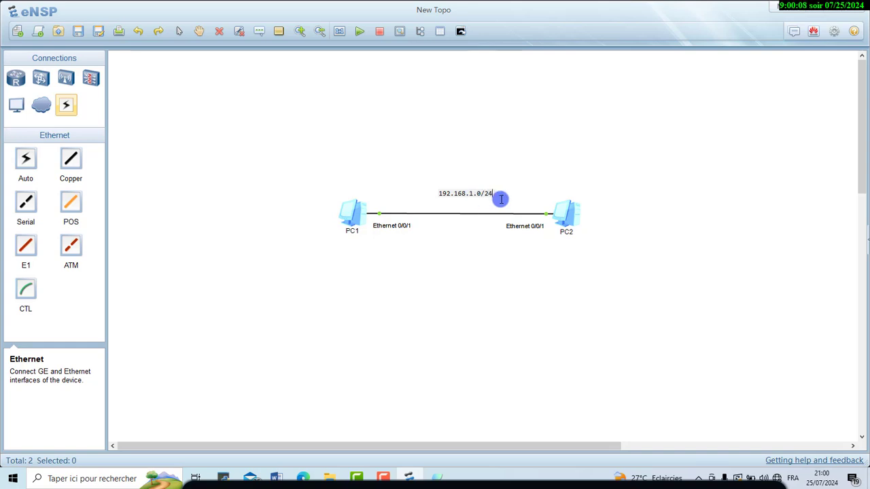
key(ctrl+a)
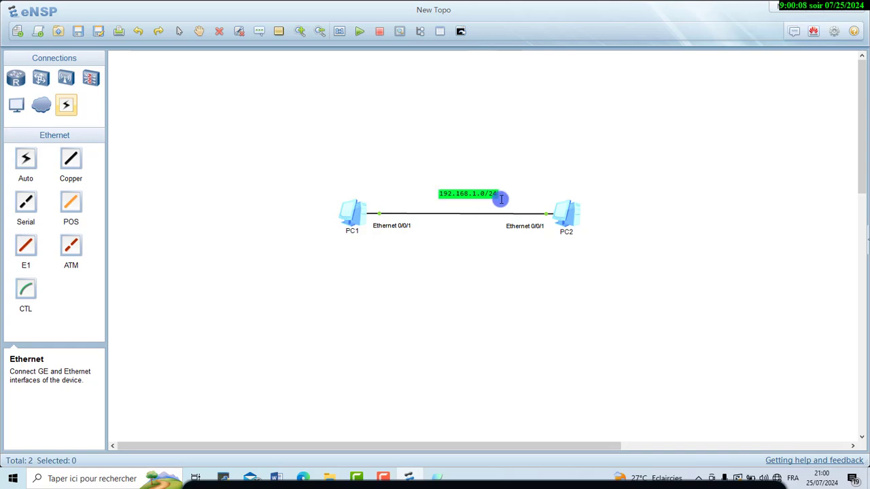
key(Return)
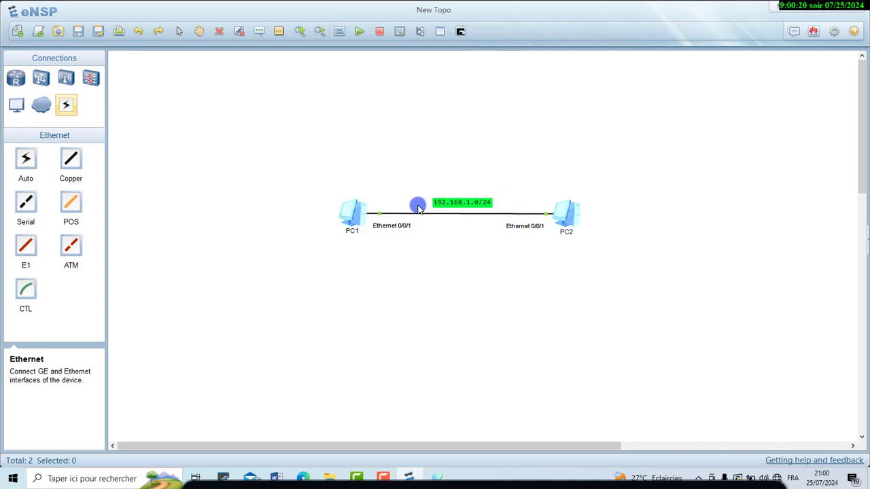
Add the text label .1 above PC1 and the label .2 above PC2
click(258, 34)
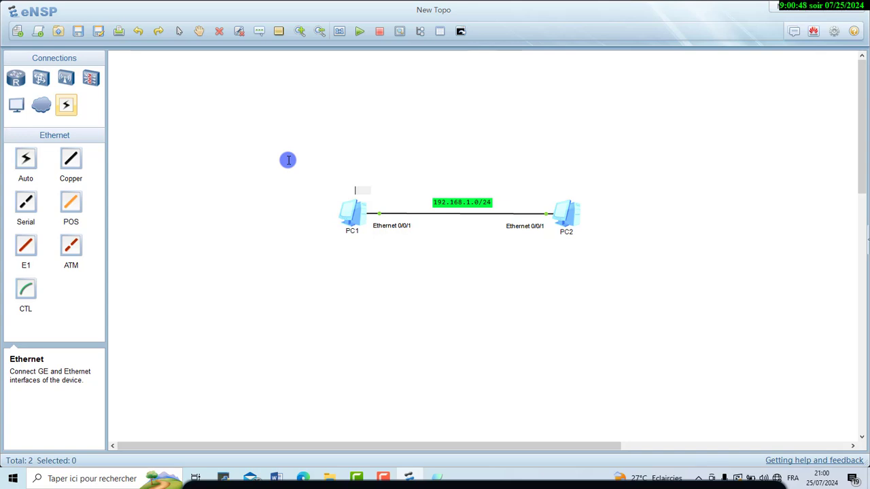
click(534, 196)
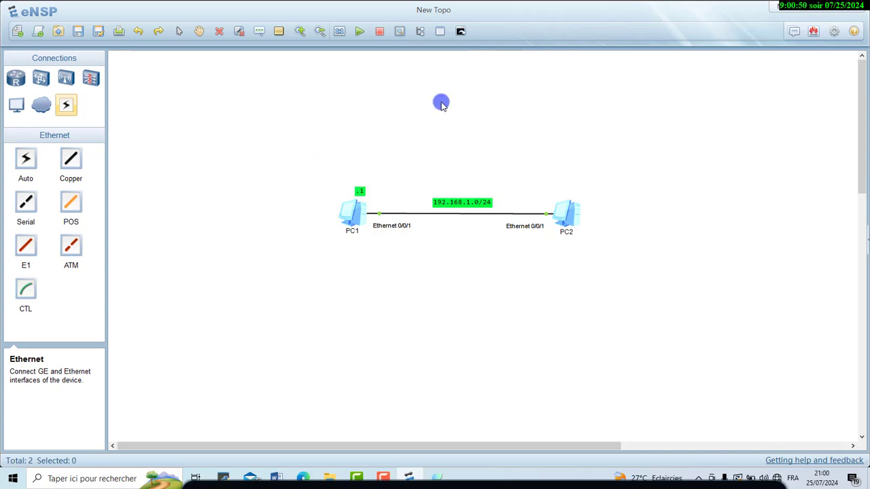
click(262, 32)
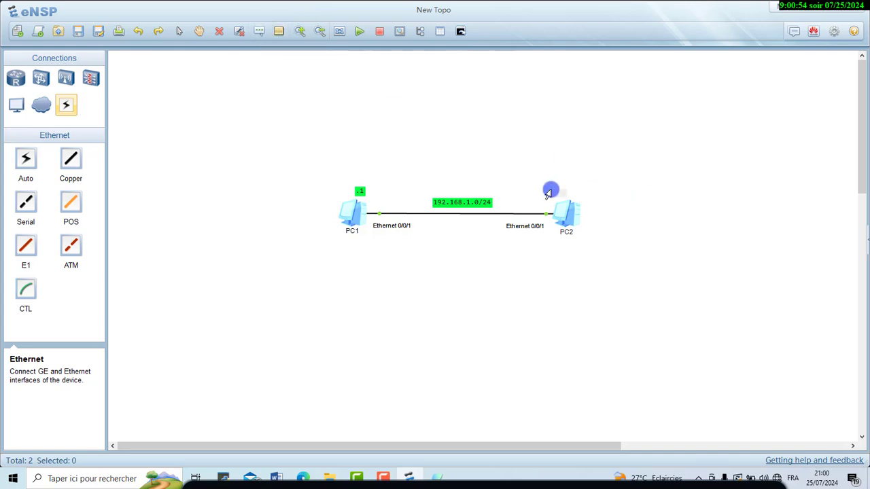
text(.2)
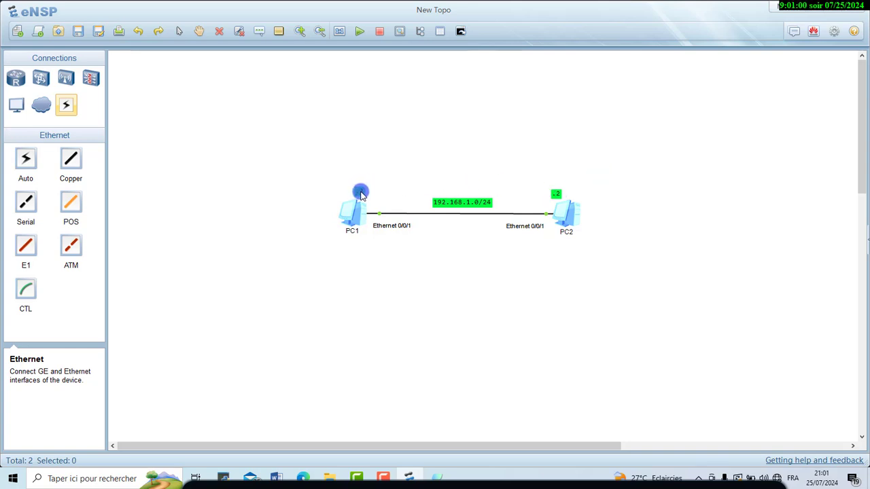
Move the .1 and .2 labels closer to the link ends beside their PCs
drag(362, 195, 374, 199)
drag(556, 195, 549, 199)
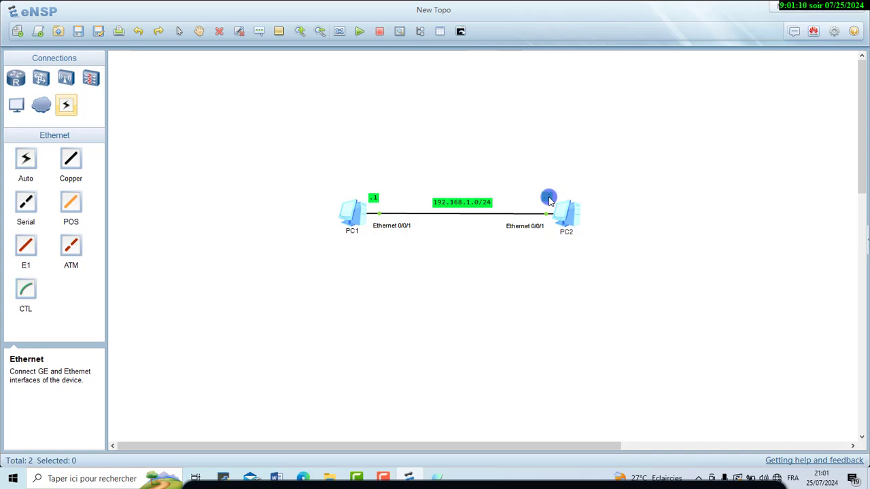
drag(550, 198, 549, 202)
Open PC1's settings and set the host name to pc1 and the MAC address to 54-89-98-D8-6B-AA
double_click(352, 215)
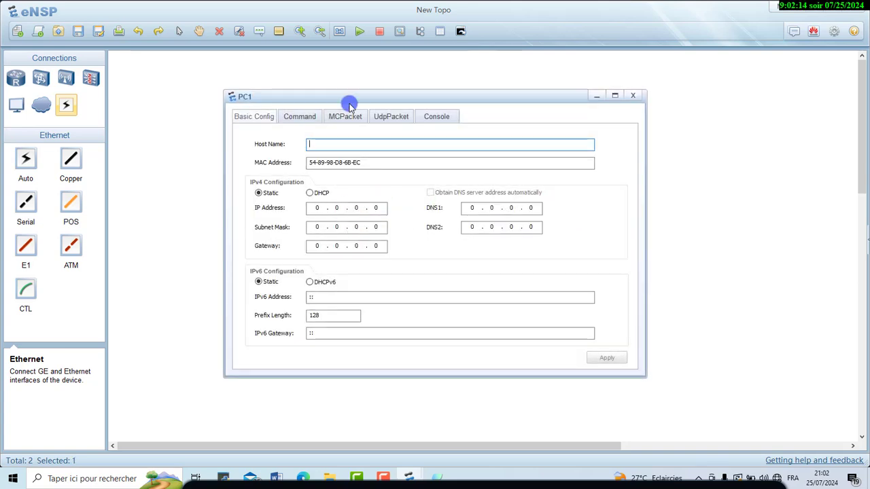
click(633, 95)
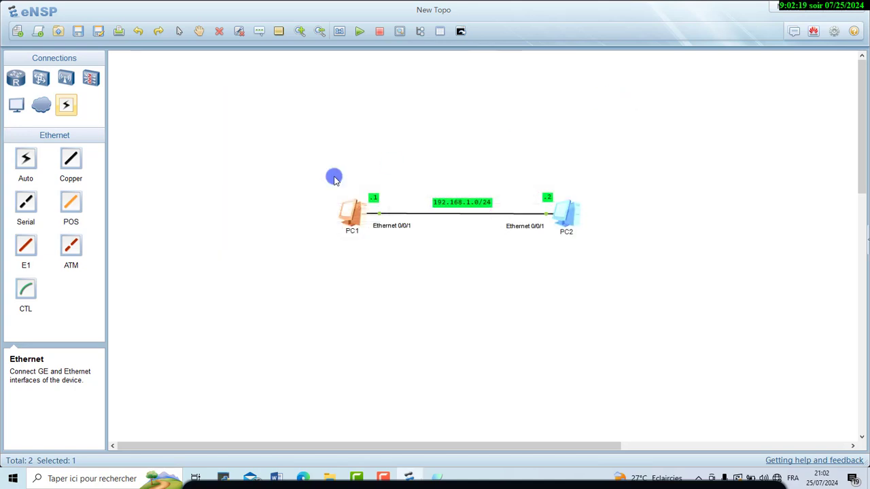
right_click(352, 215)
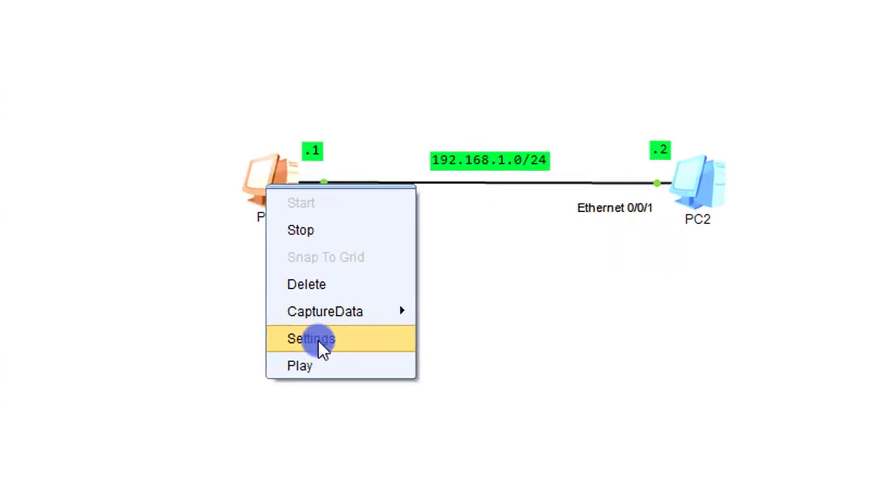
click(299, 341)
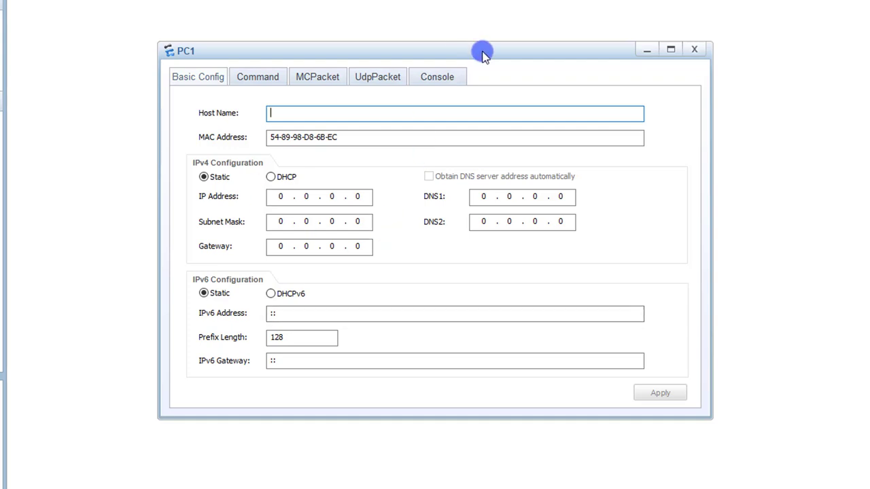
drag(483, 55, 733, 69)
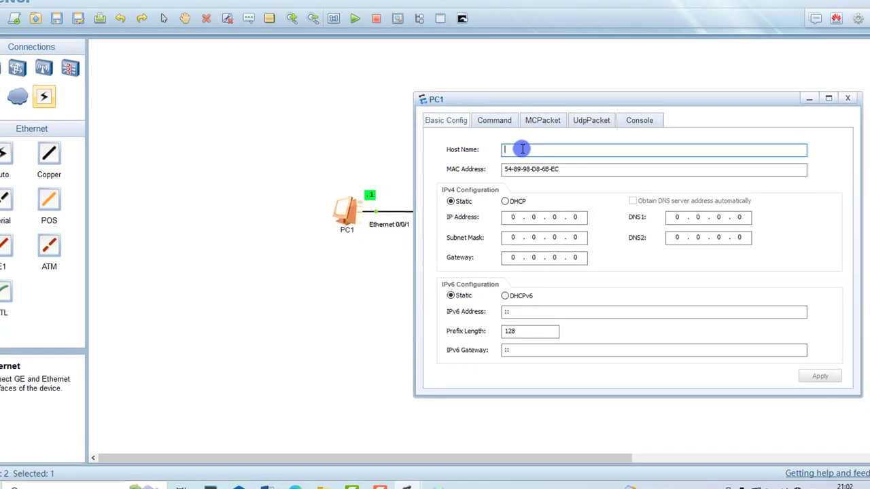
text(achi)
text(pc1)
click(569, 171)
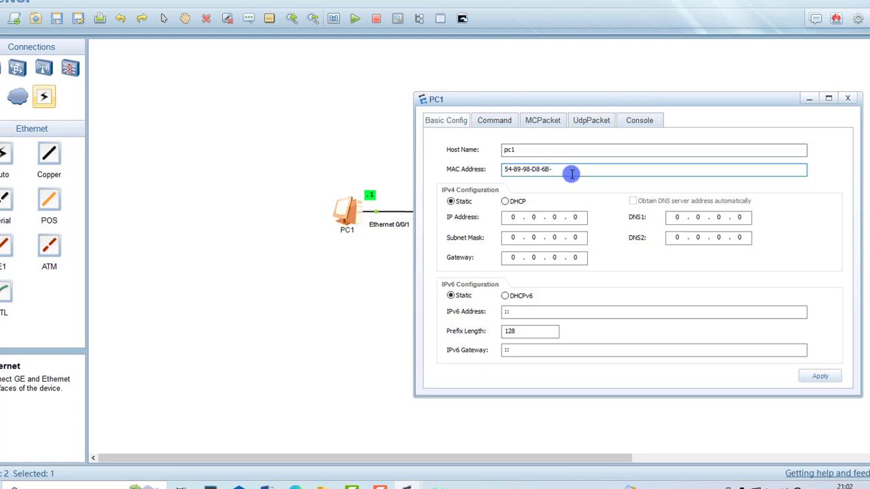
text(AA)
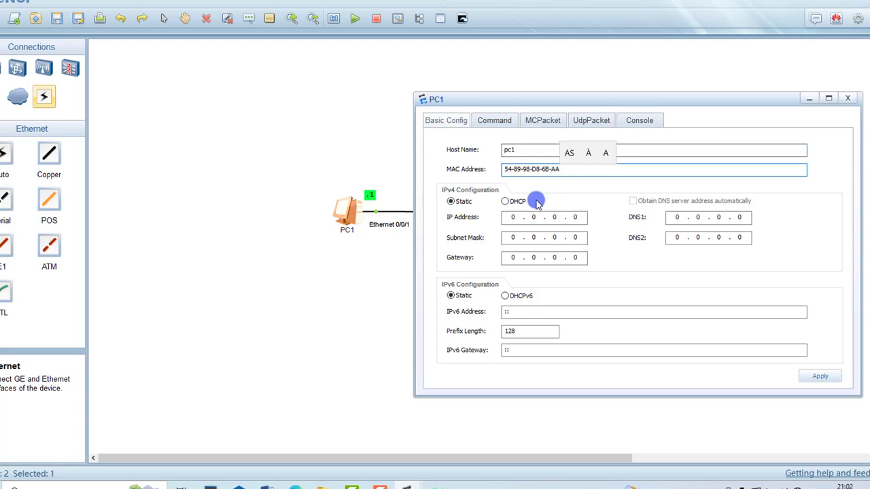
Set PC1's static IPv4 address to 192.168.1.1 with subnet mask 255.255.255.0
click(514, 218)
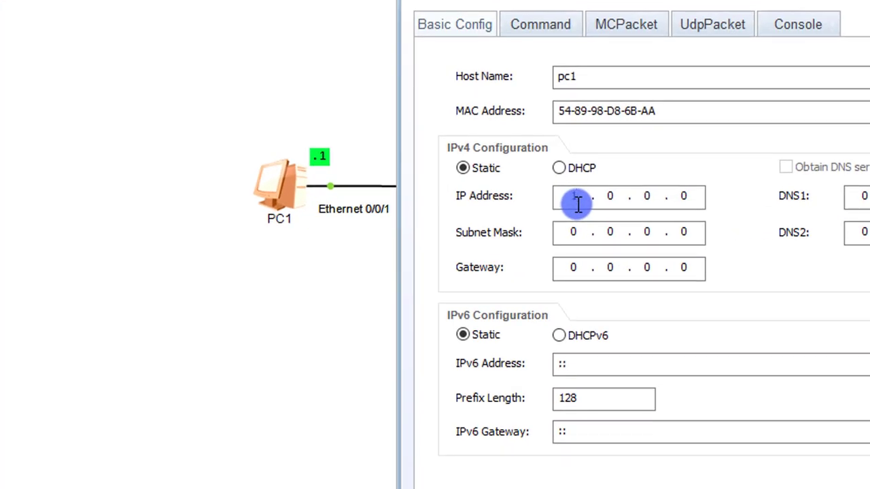
text(192 . 168)
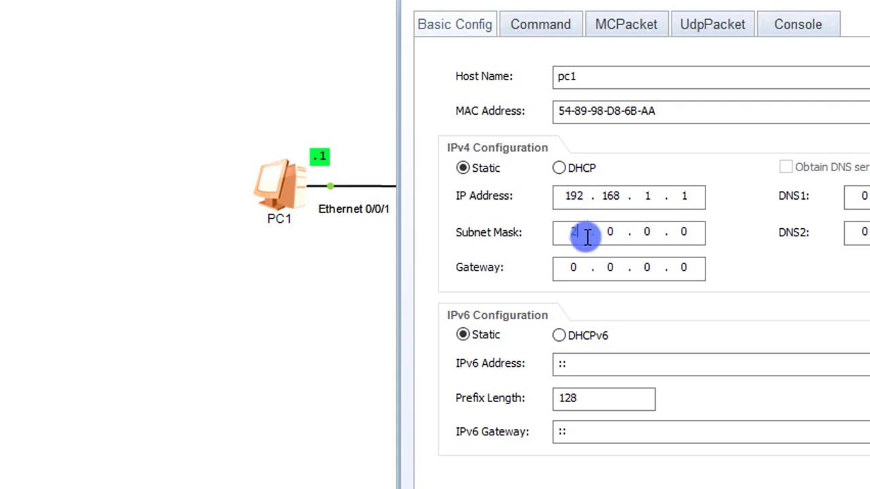
click(588, 235)
text(255 . 255 . )
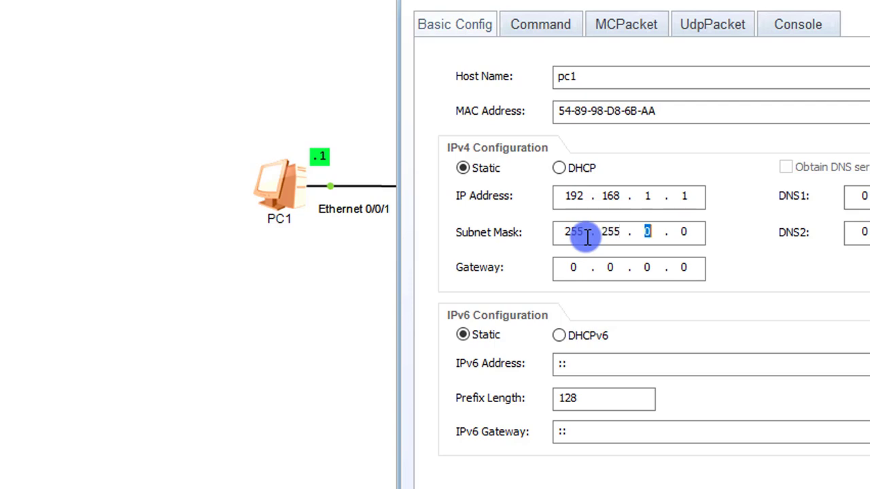
text(255 .)
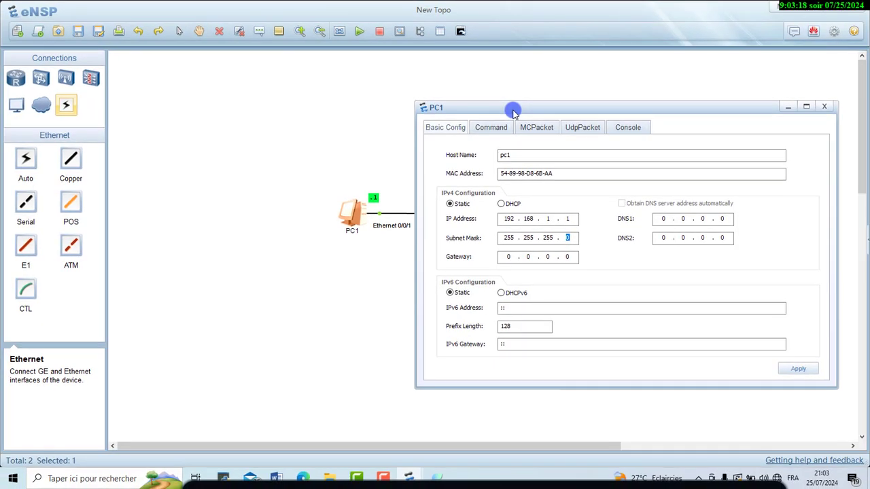
Bring PC1's settings window back into view, apply the configuration and close the window
drag(466, 252, 450, 266)
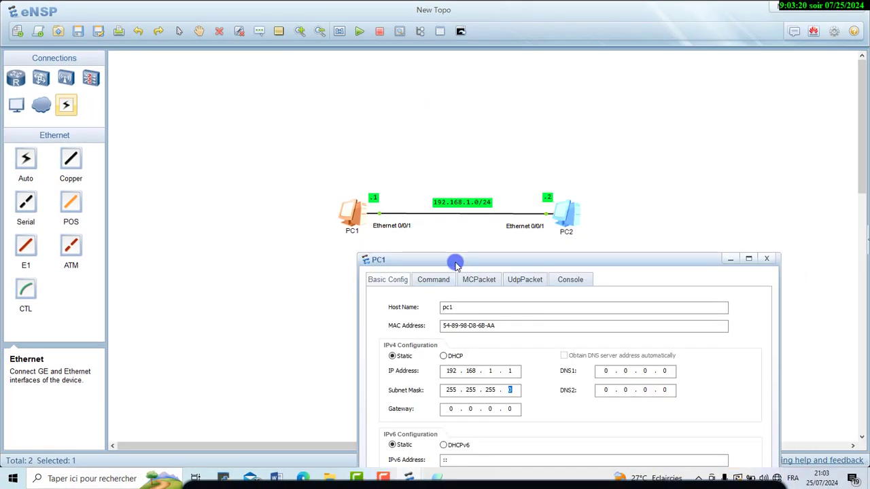
click(617, 178)
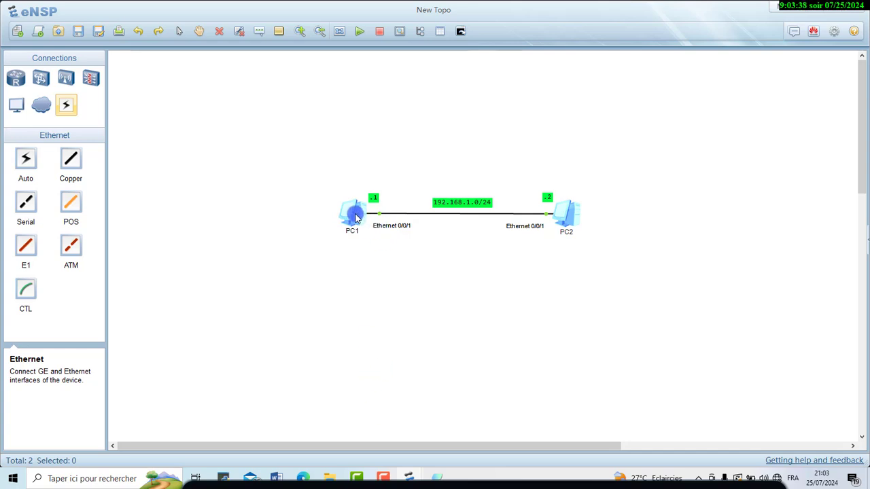
double_click(347, 234)
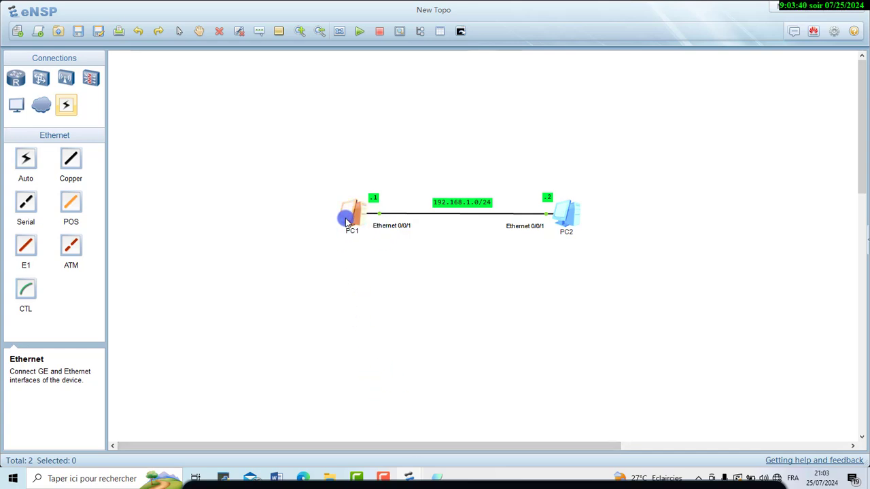
drag(469, 258, 514, 93)
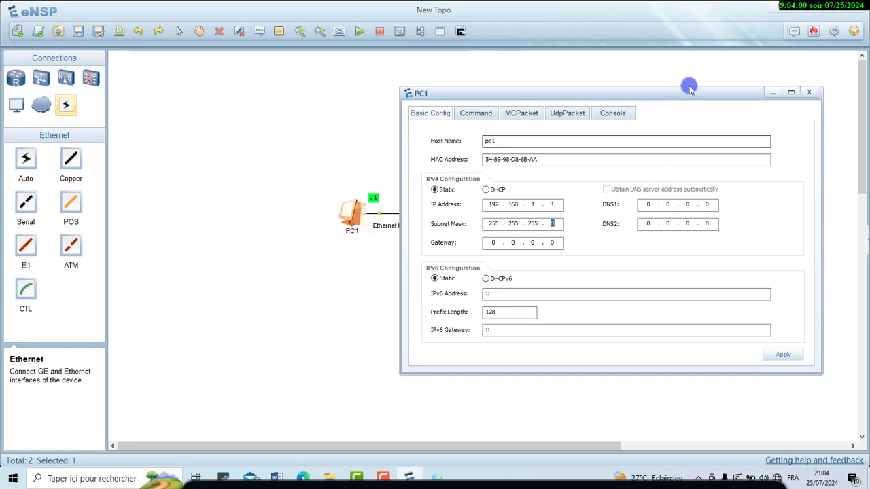
drag(691, 93, 726, 143)
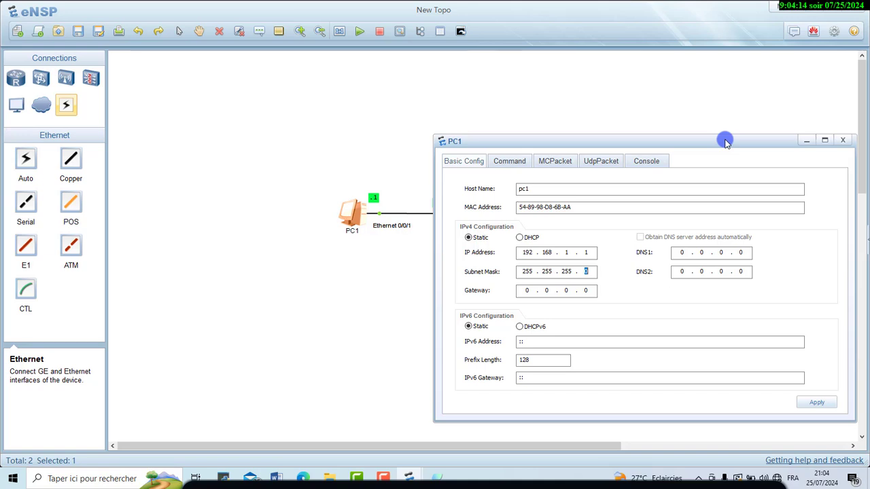
drag(726, 142, 649, 114)
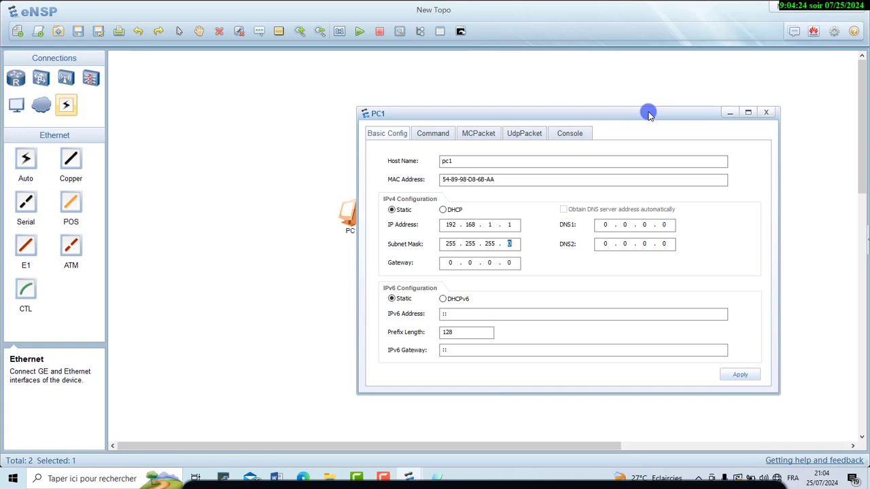
drag(649, 114, 490, 79)
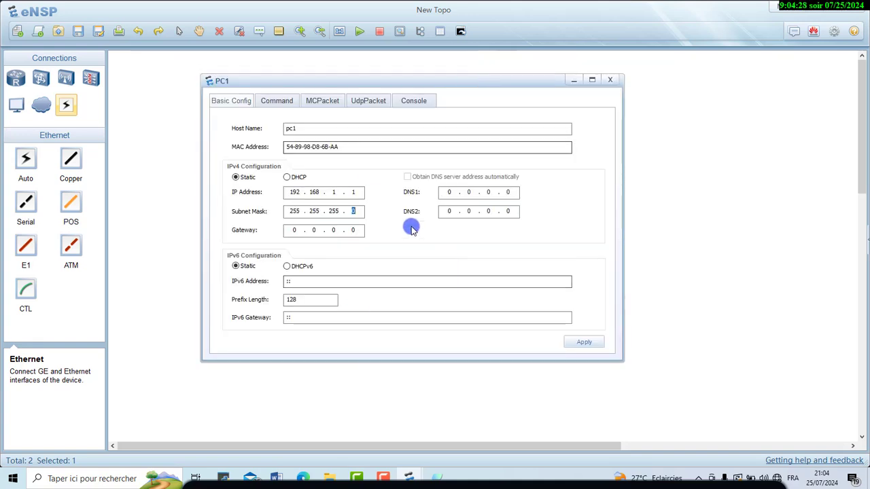
click(586, 345)
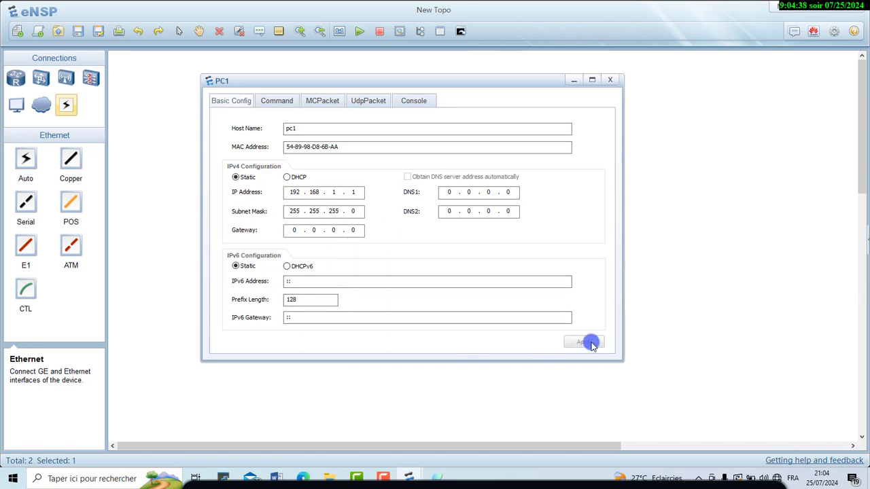
click(609, 81)
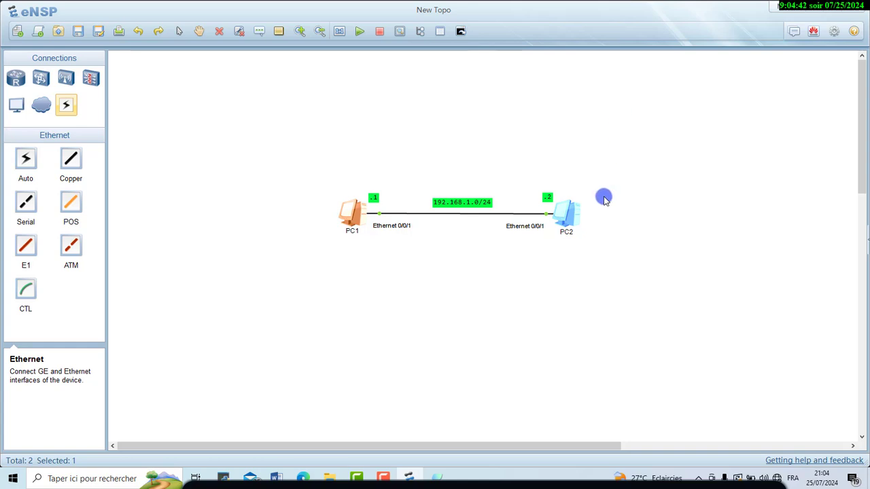
double_click(571, 212)
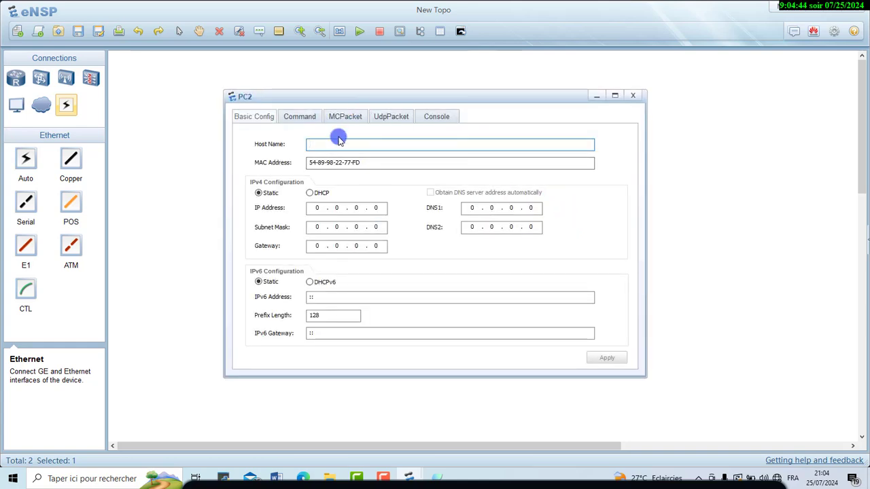
text(pc2)
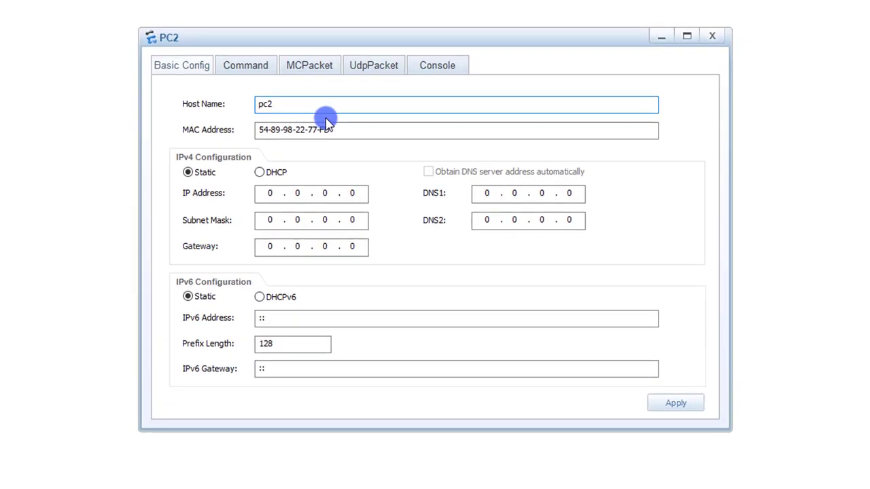
click(339, 130)
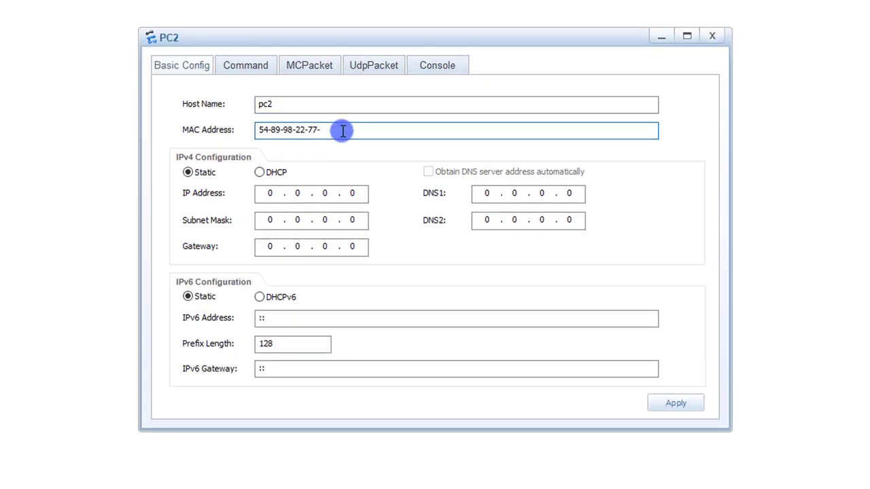
text(BB)
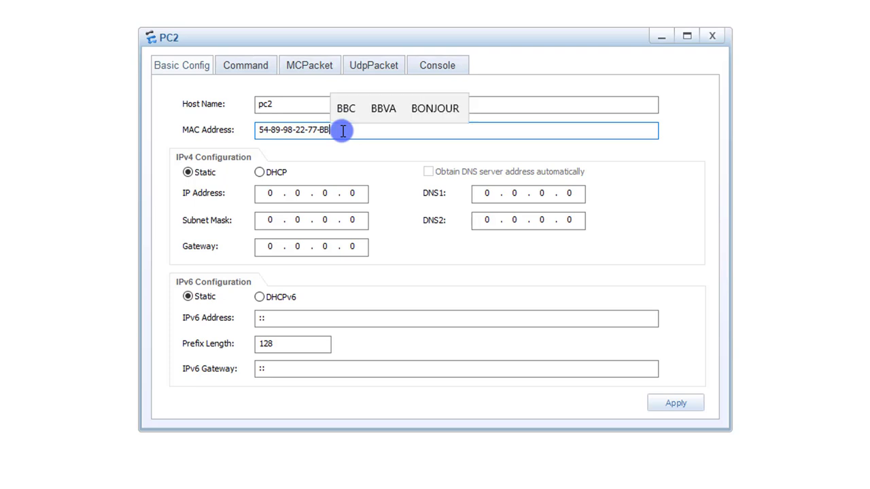
Set PC2's static IPv4 address to 192.168.1.2 with subnet mask 255.255.255.0, apply the configuration and close the window
click(274, 194)
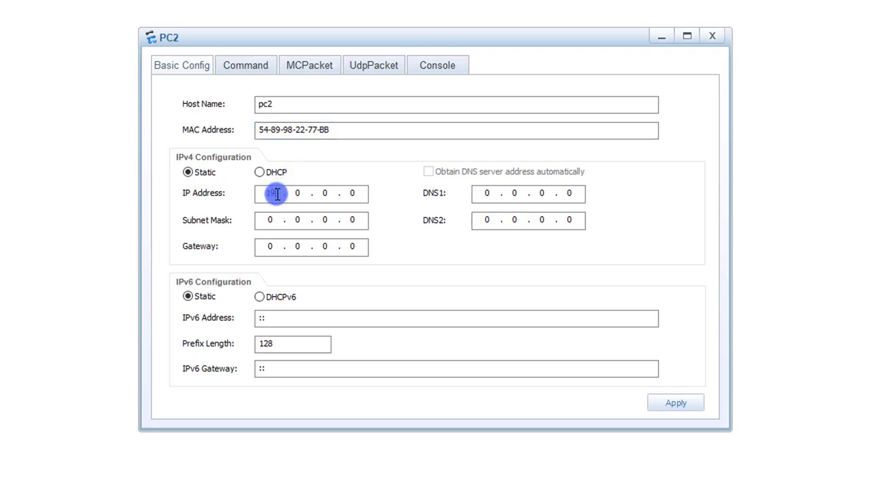
text(192.168.1.2)
click(284, 219)
text(255 . 255 . 25)
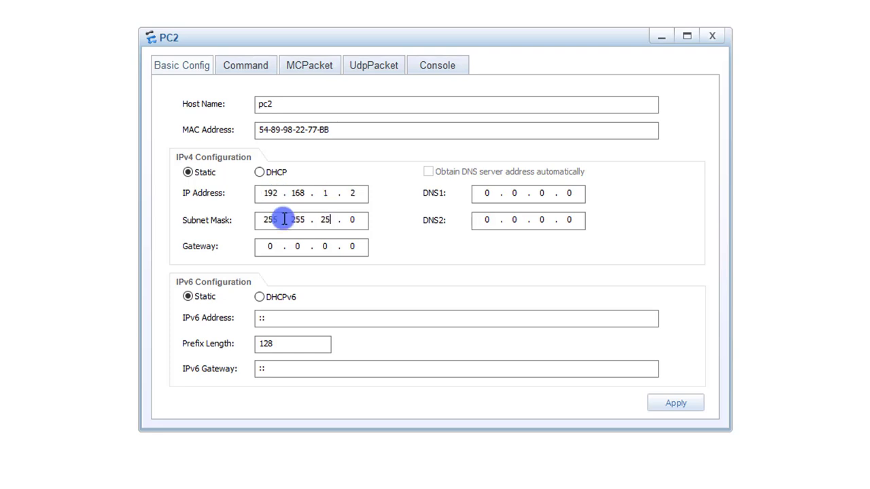
text(5)
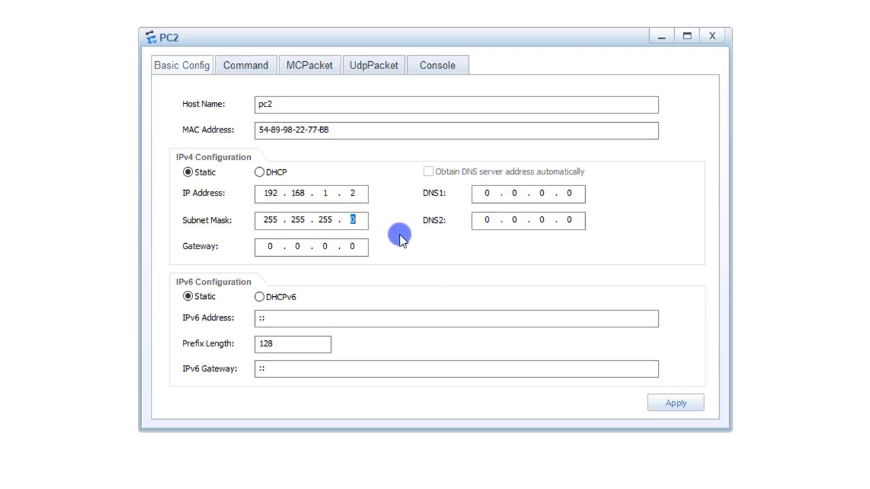
click(682, 406)
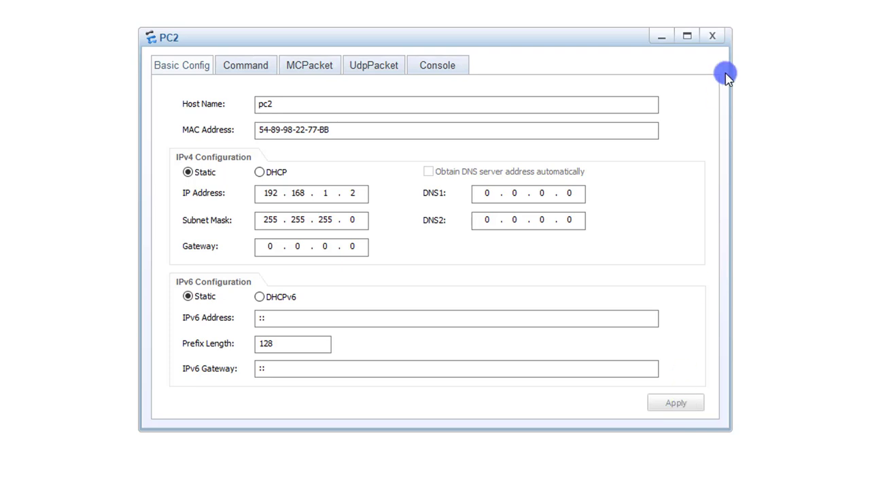
click(714, 37)
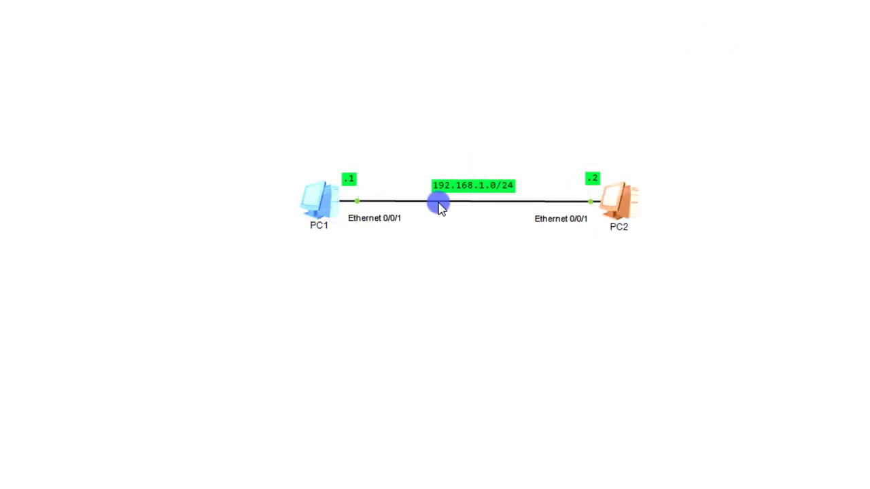
Review PC1's basic configuration and bring up its command line
double_click(320, 216)
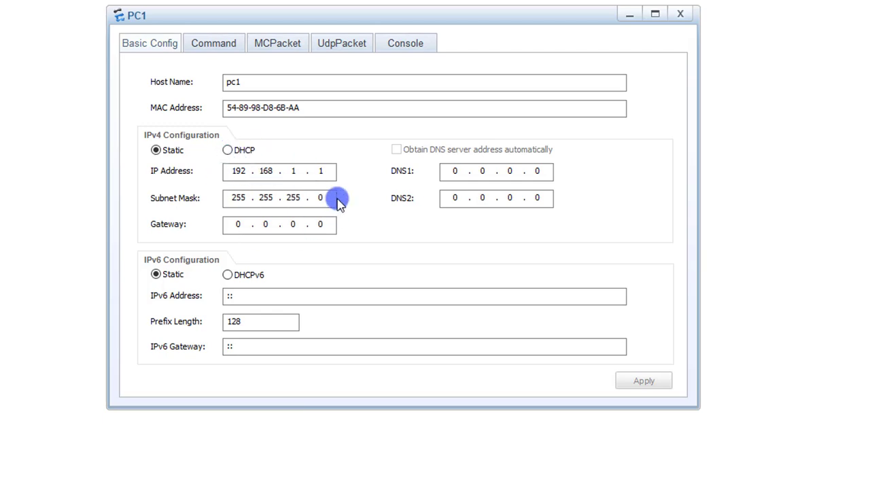
click(682, 15)
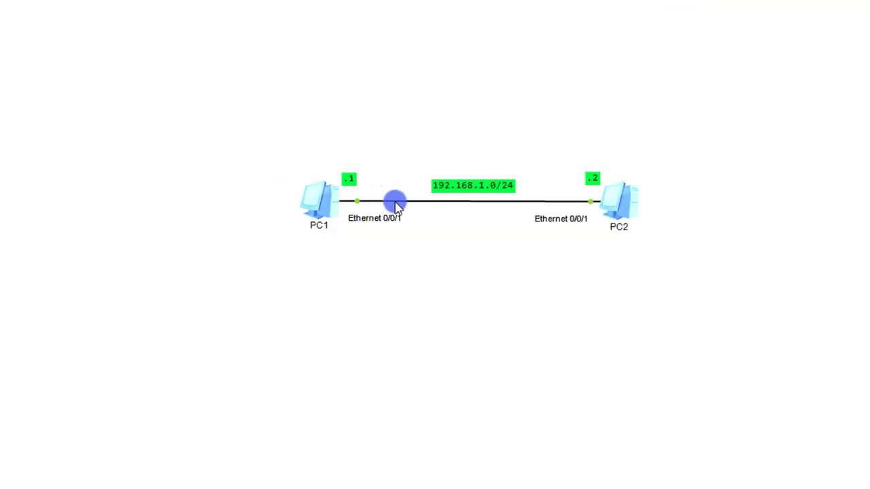
double_click(326, 209)
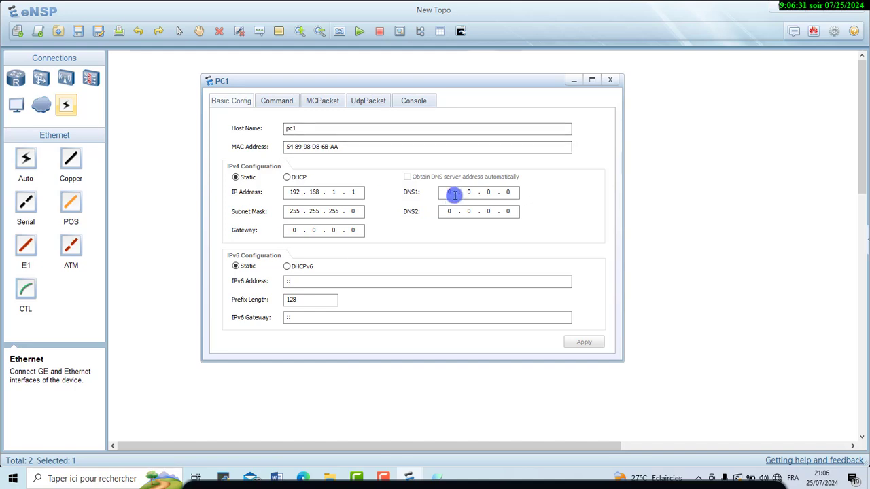
click(281, 102)
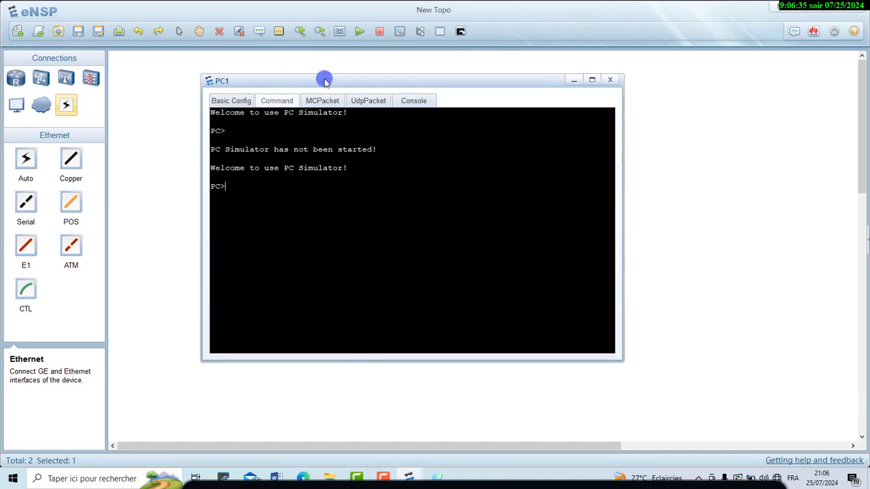
drag(342, 80, 417, 84)
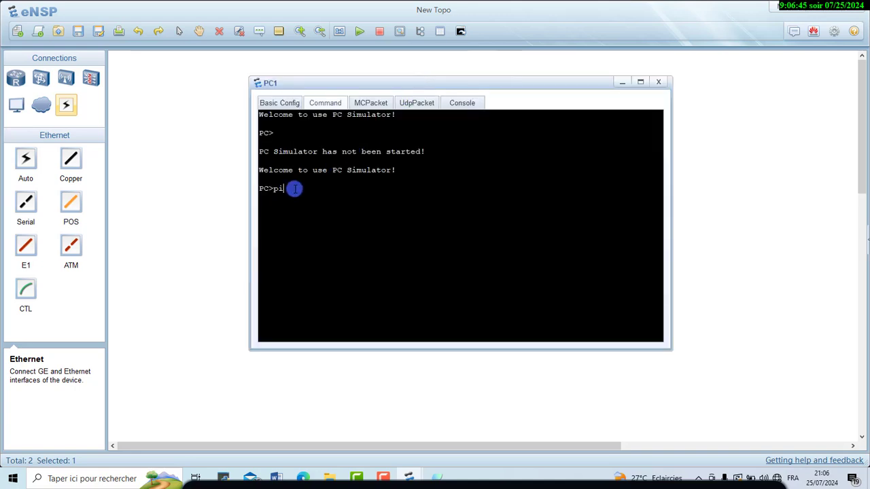
Ping PC2 at 192.168.1.2 from PC1's command line and close PC1's window
text(ng)
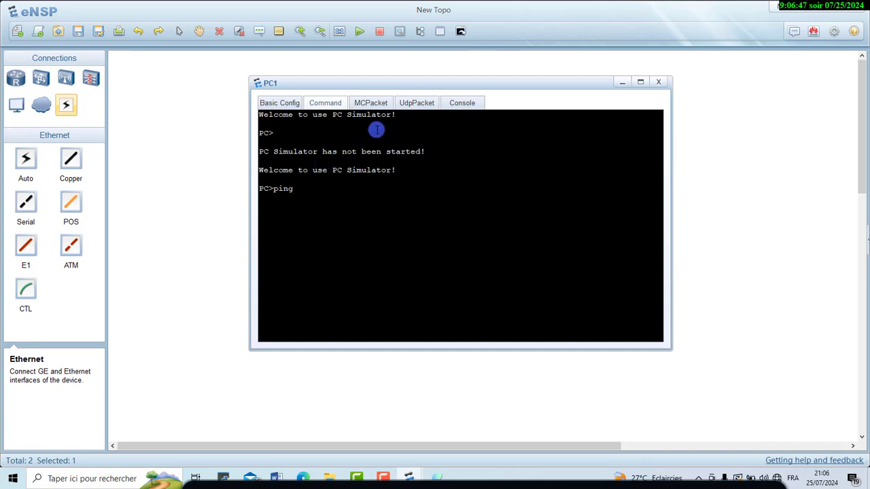
drag(442, 84, 438, 273)
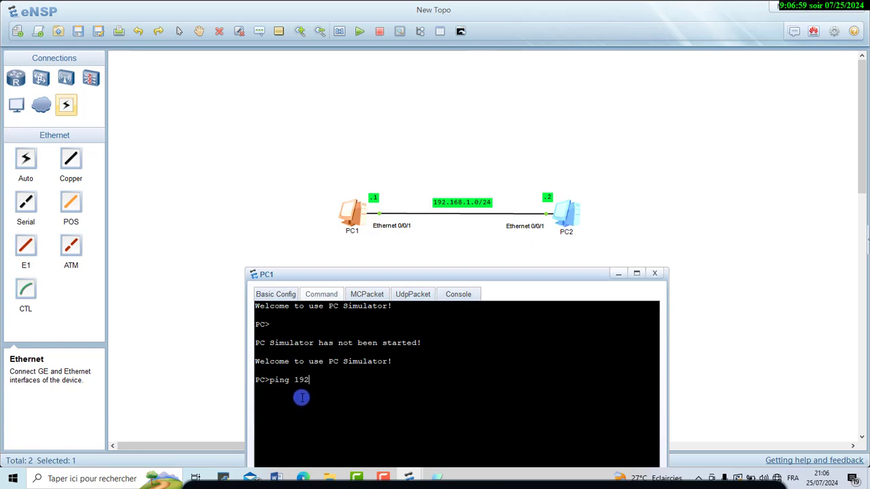
text(68.1.2)
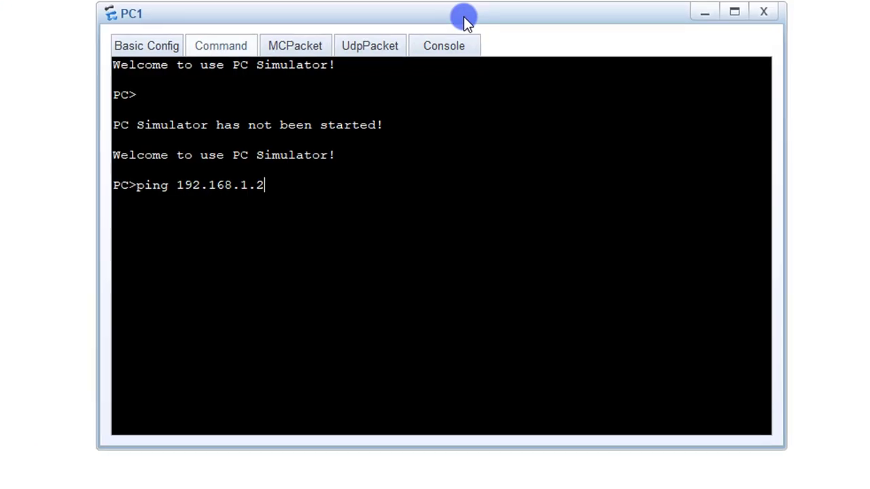
key(Return)
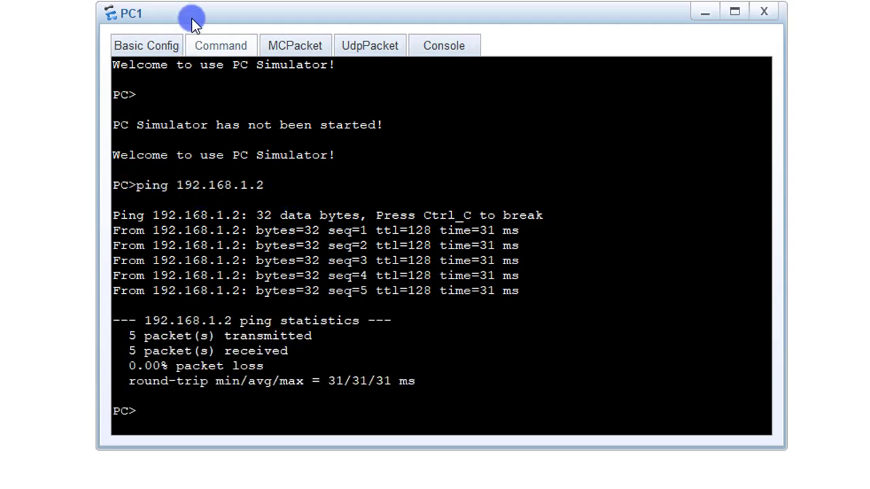
mouse_move(190, 14)
mouse_down()
mouse_move(180, 0)
mouse_move(180, 17)
mouse_up()
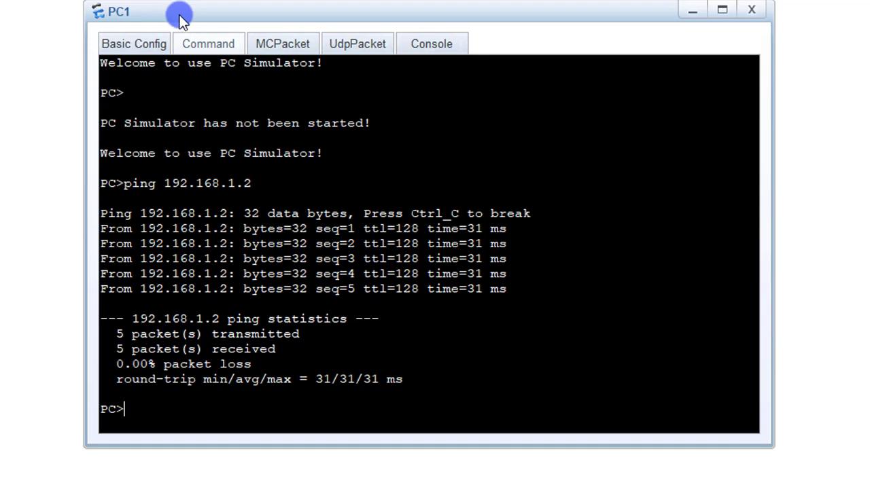
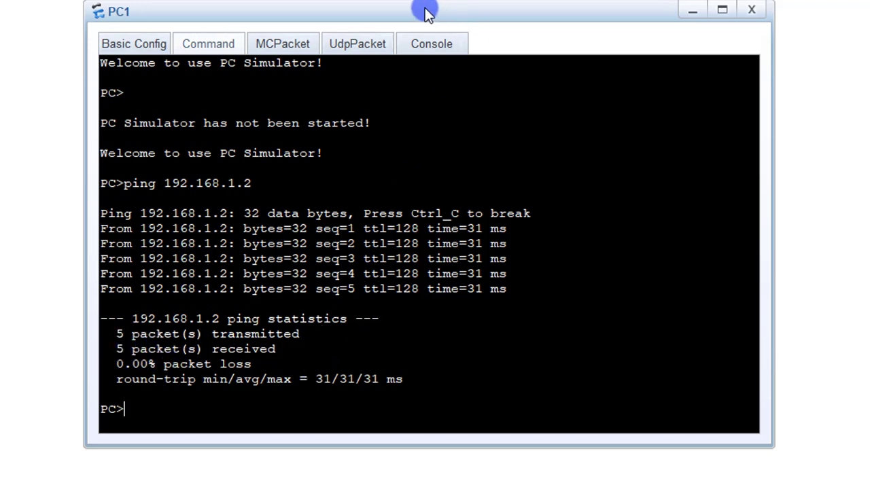
drag(427, 14, 176, 48)
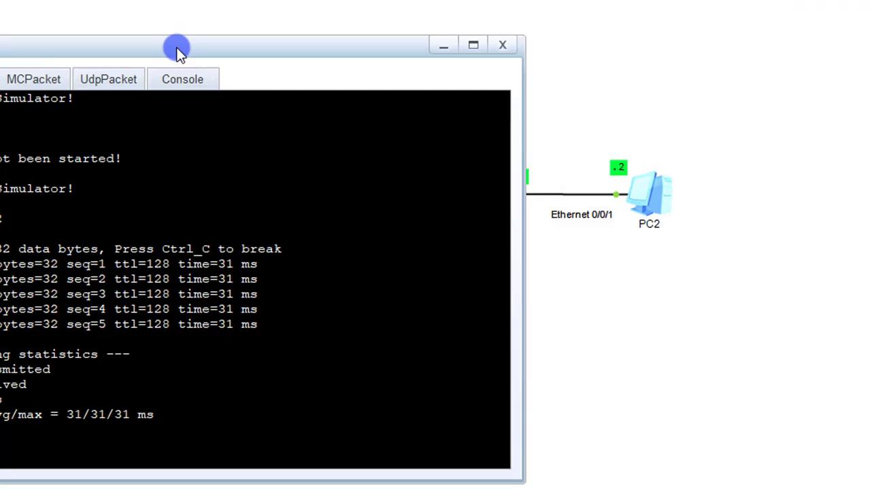
click(502, 47)
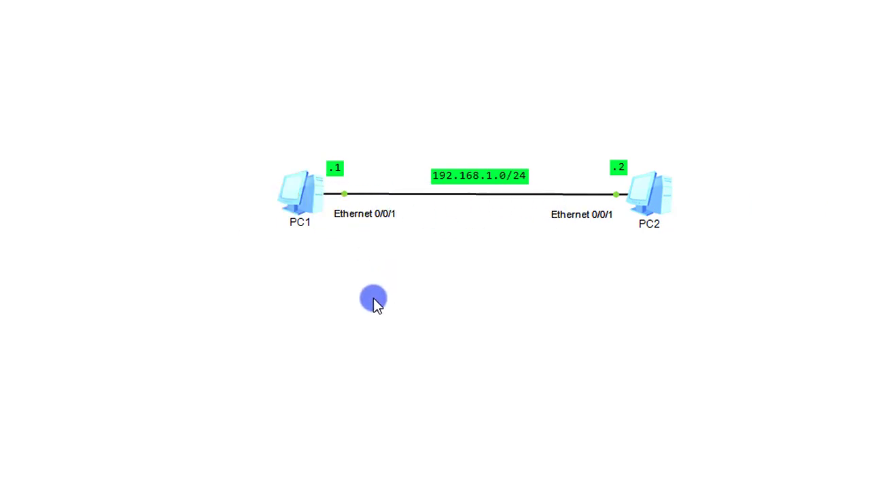
Start a data capture on the PC1–PC2 link at PC1's Ethernet 0/0/1 interface
click(340, 195)
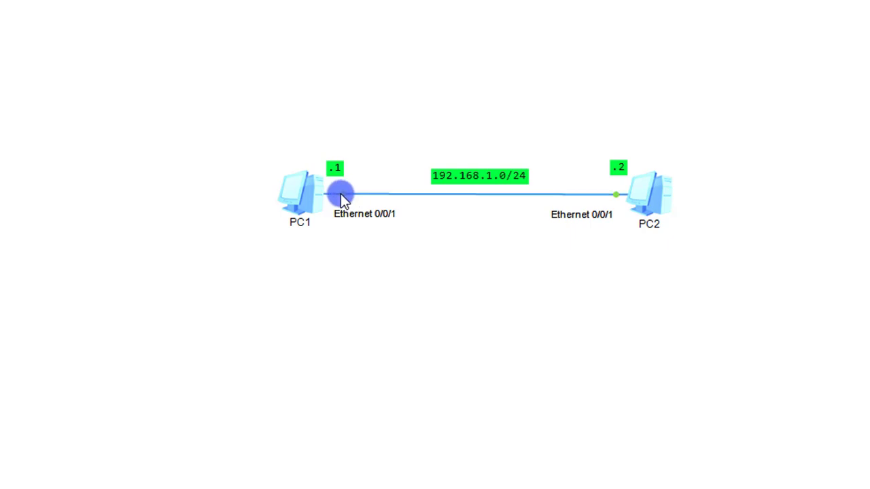
right_click(341, 198)
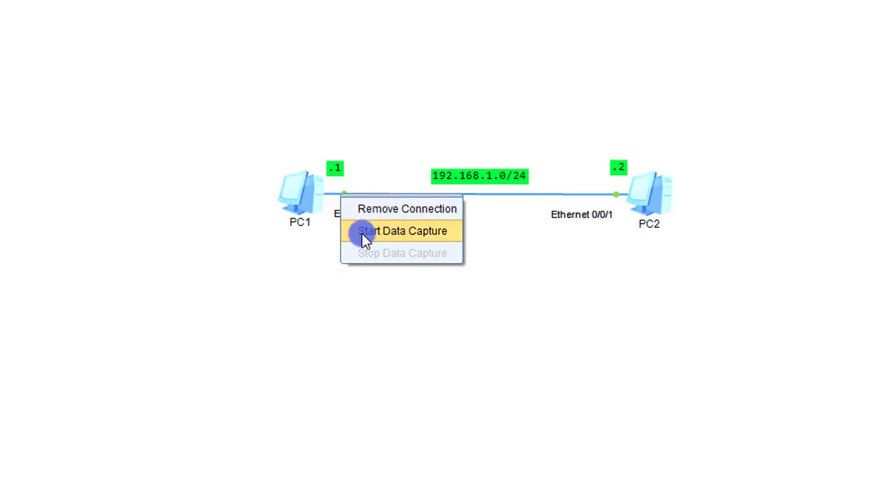
click(436, 242)
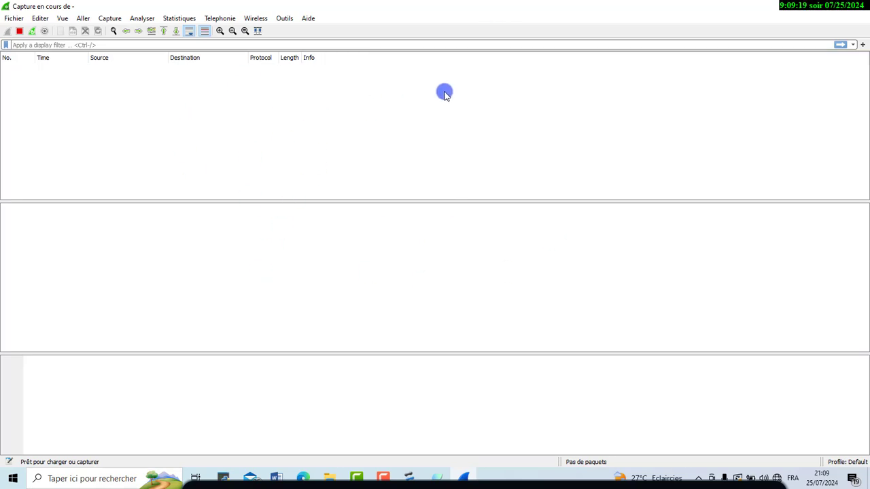
click(823, 8)
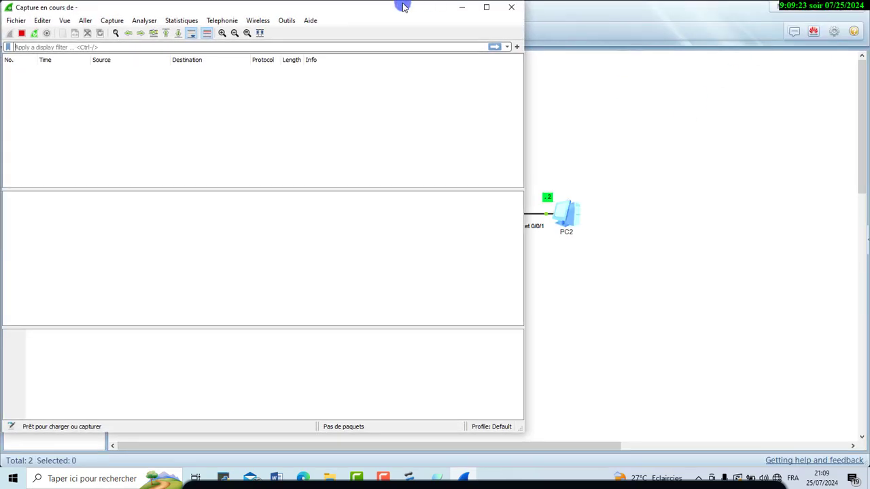
drag(403, 9, 701, 41)
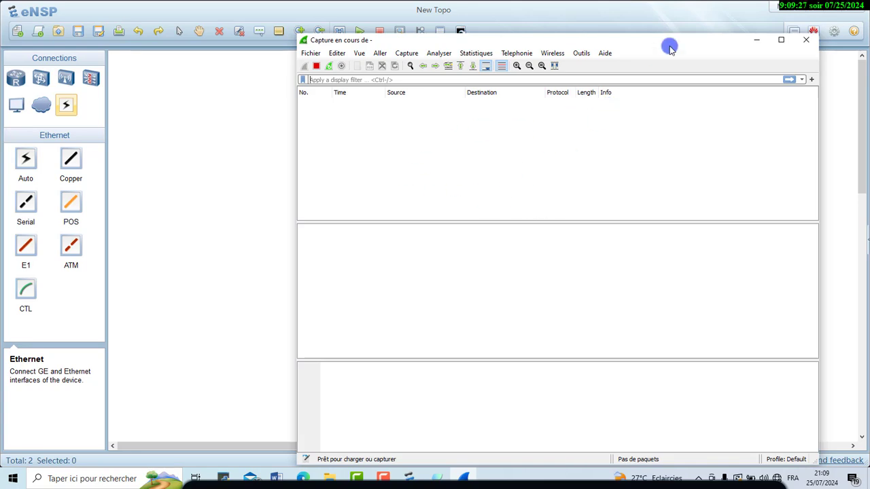
click(781, 42)
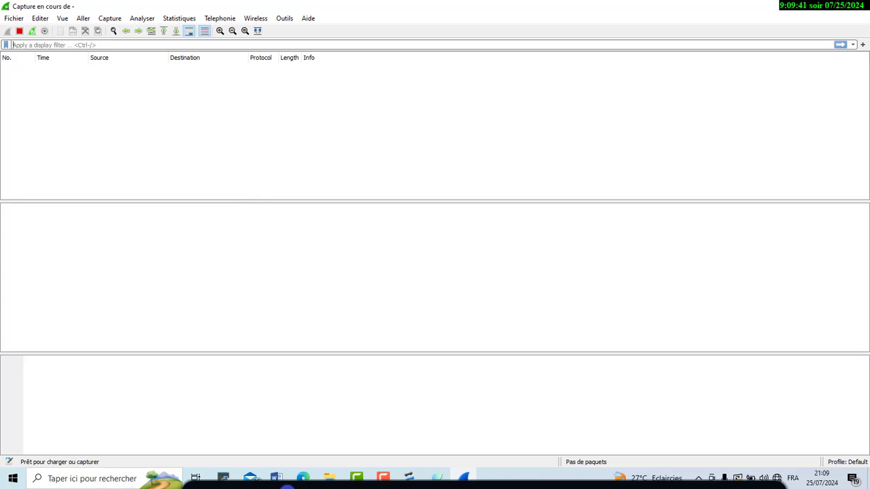
Use the screen annotation tool's rectangle shape to frame the No., Time, Source and Destination columns of the packet list in blue
click(231, 478)
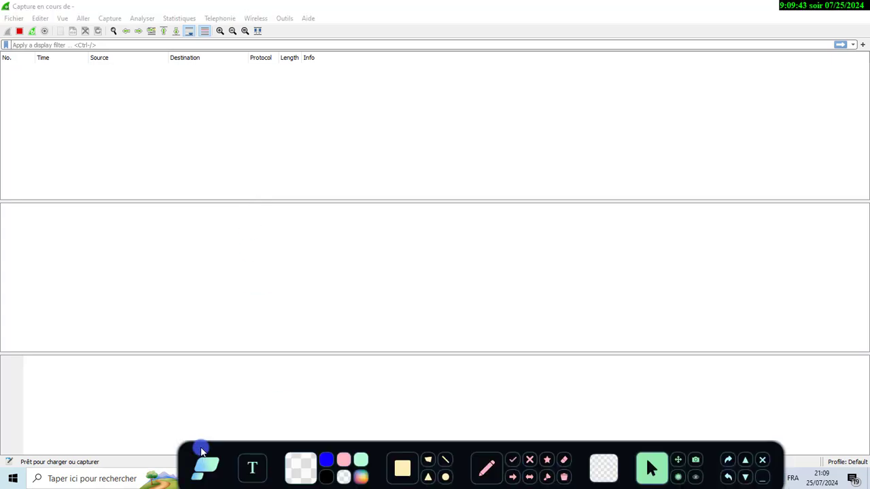
click(402, 469)
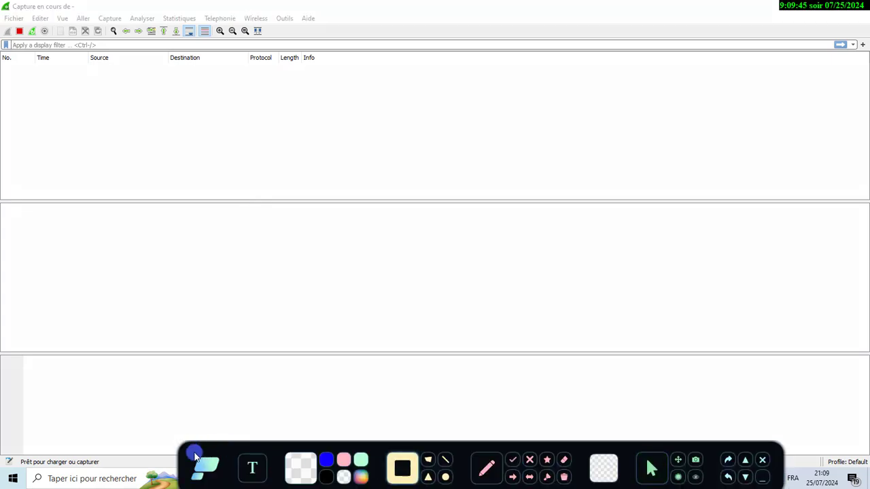
drag(187, 477, 796, 488)
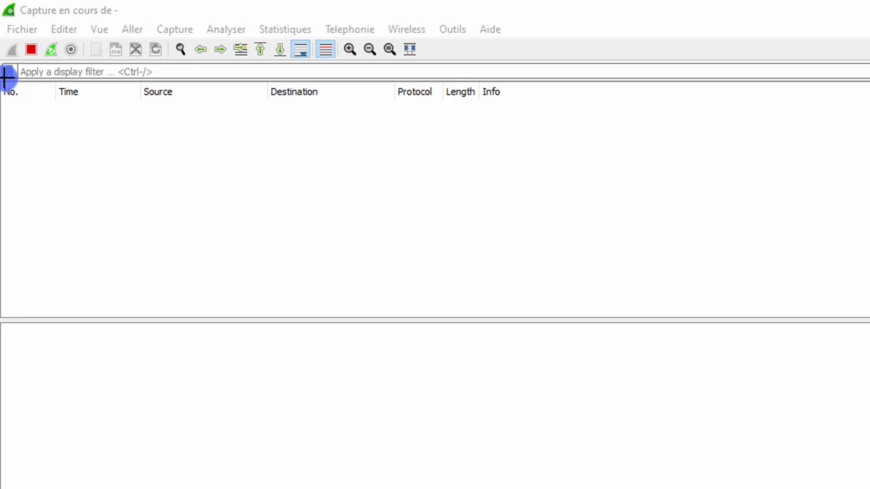
mouse_move(5, 78)
mouse_down()
mouse_move(43, 170)
mouse_move(38, 246)
mouse_move(46, 318)
mouse_up()
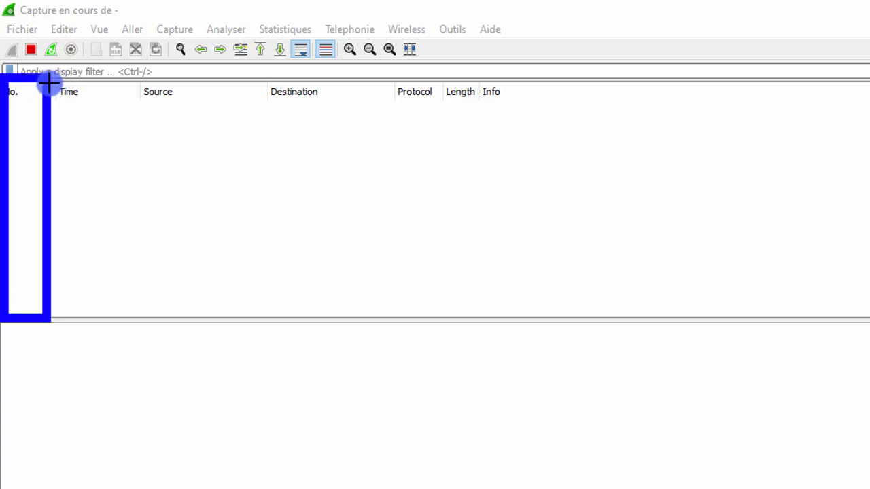
mouse_move(49, 82)
mouse_down()
mouse_move(134, 240)
mouse_move(138, 282)
mouse_move(122, 320)
mouse_up()
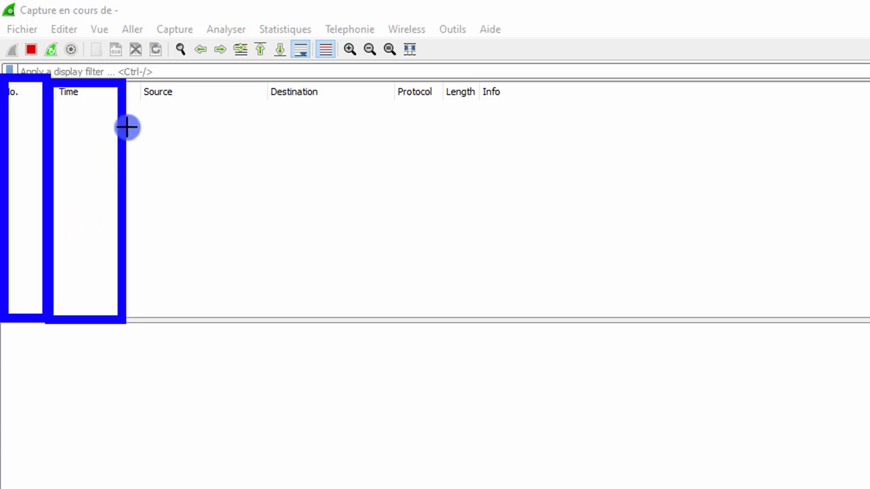
mouse_move(133, 81)
mouse_down()
mouse_move(278, 337)
mouse_move(264, 297)
mouse_move(254, 315)
mouse_up()
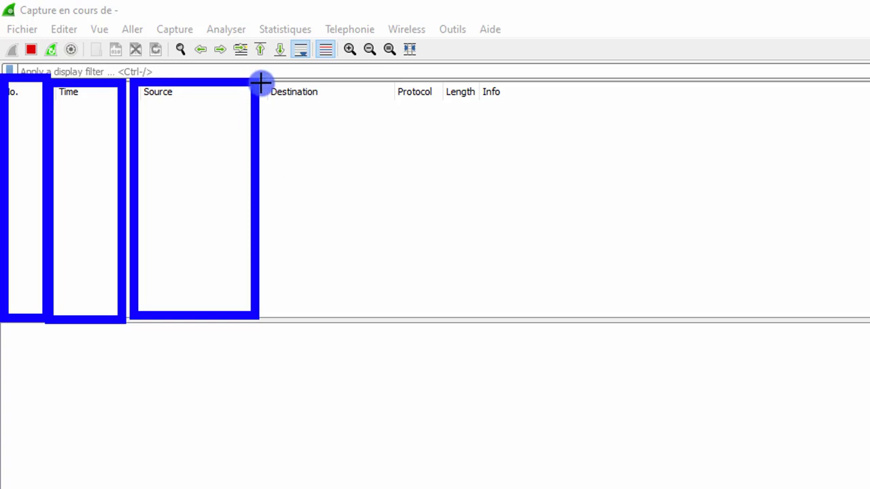
mouse_move(260, 82)
mouse_down()
mouse_move(367, 266)
mouse_move(378, 319)
mouse_up()
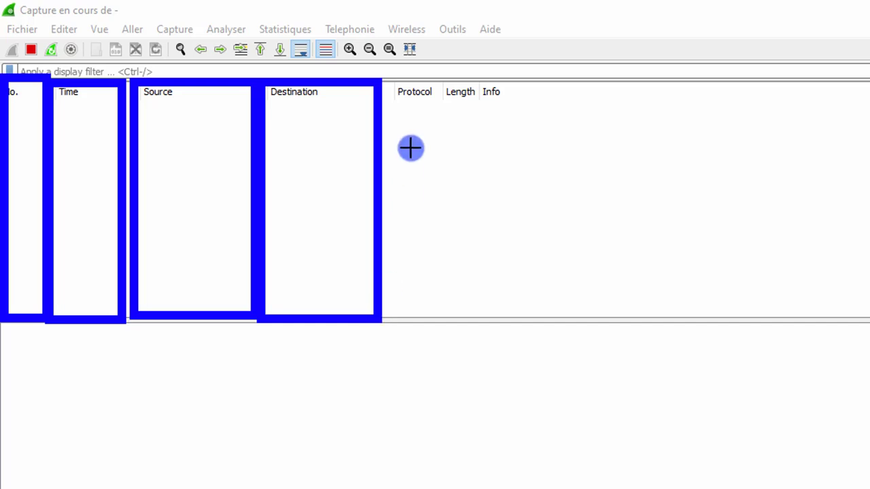
Draw blue rectangles around the Protocol, Length and Info columns and the packet details pane below them
mouse_move(386, 81)
mouse_down()
mouse_move(412, 117)
mouse_move(435, 215)
mouse_move(439, 325)
mouse_up()
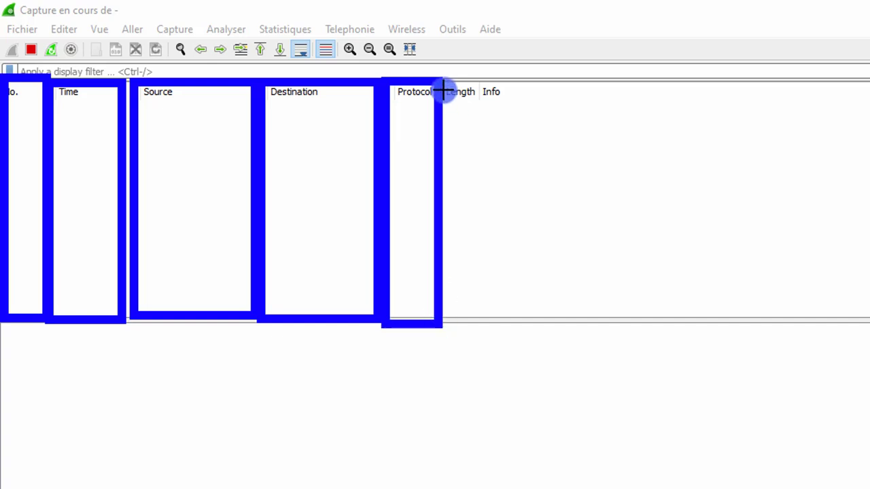
mouse_move(442, 81)
mouse_down()
mouse_move(491, 239)
mouse_move(476, 293)
mouse_up()
drag(477, 315, 478, 319)
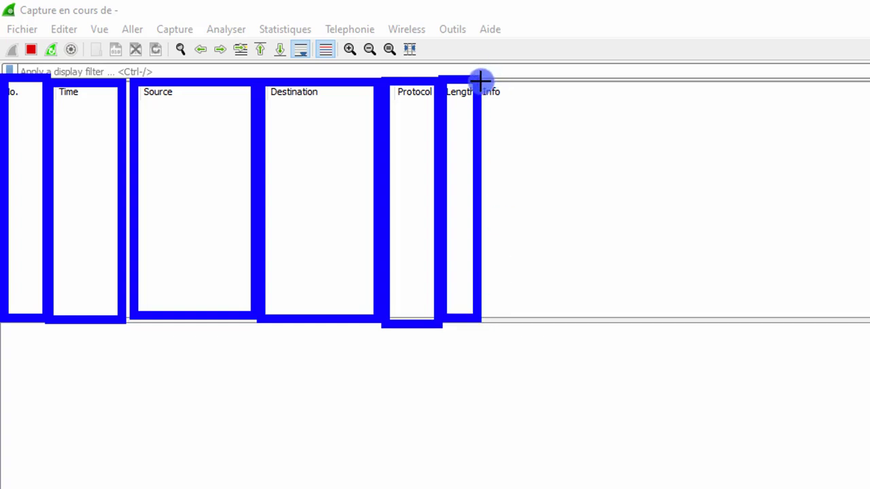
mouse_move(481, 80)
mouse_down()
mouse_move(592, 196)
mouse_move(749, 334)
mouse_move(869, 323)
mouse_up()
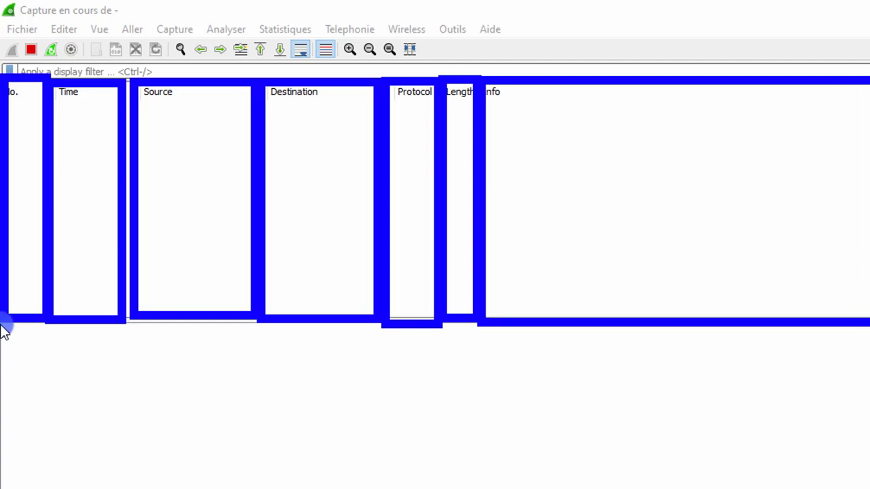
mouse_move(10, 326)
mouse_down()
mouse_move(196, 380)
mouse_move(489, 342)
mouse_move(781, 348)
mouse_move(838, 338)
mouse_move(853, 350)
mouse_up()
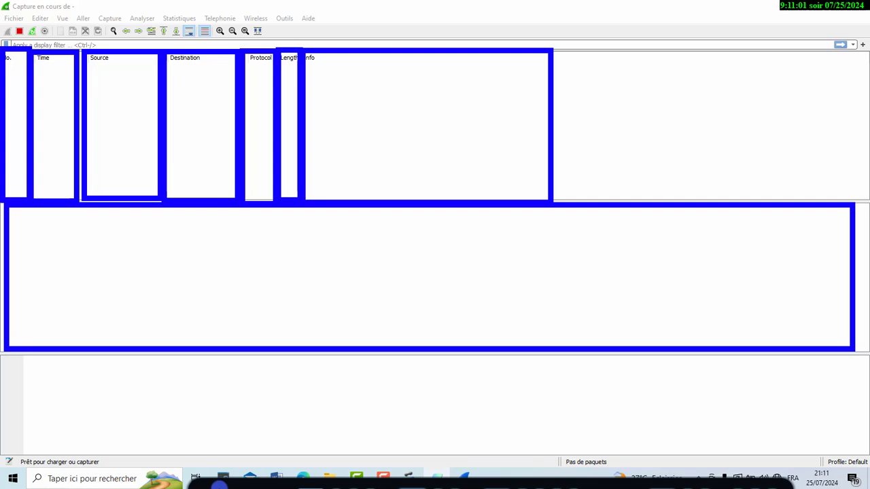
Clear all blue rectangles from the capture window and leave the annotation tool's drawing mode
mouse_move(213, 460)
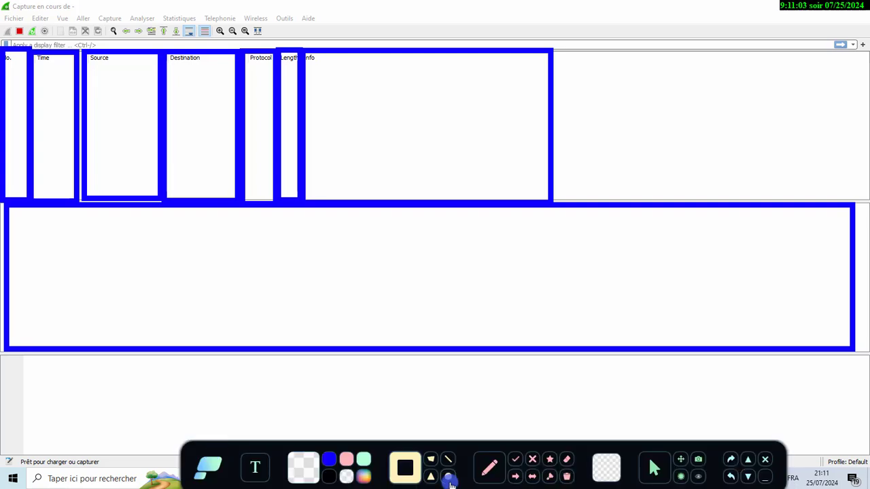
click(565, 478)
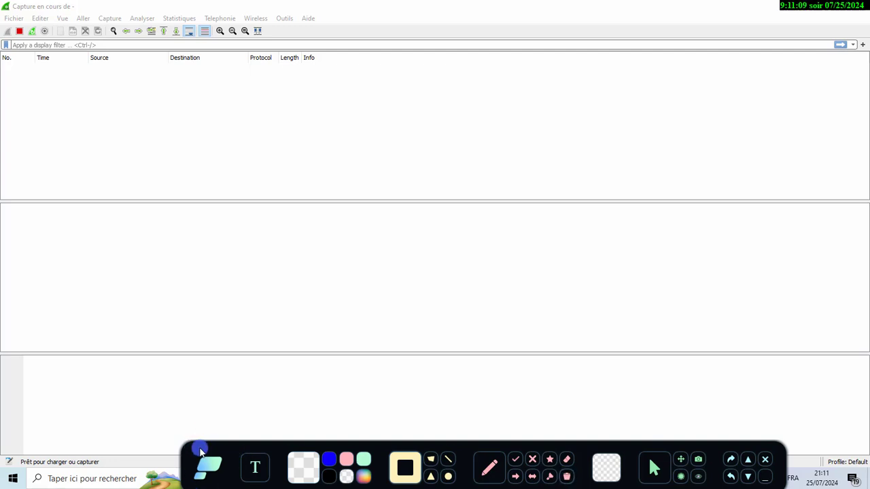
click(654, 469)
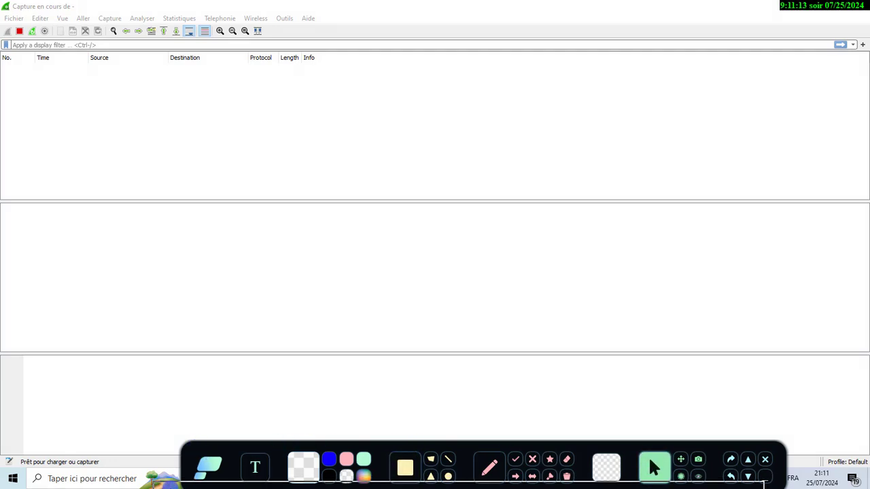
click(199, 463)
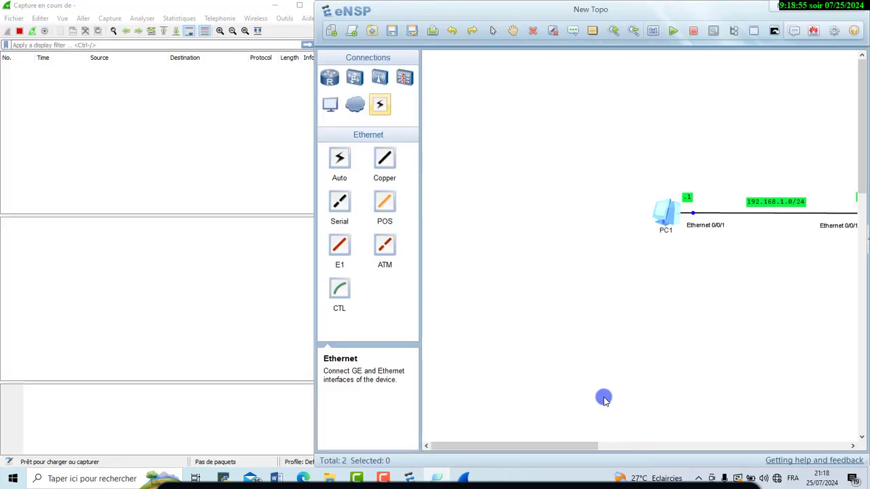
Ping 192.168.1.2 from PC1's command line while the link capture runs and minimize PC1's window
double_click(666, 219)
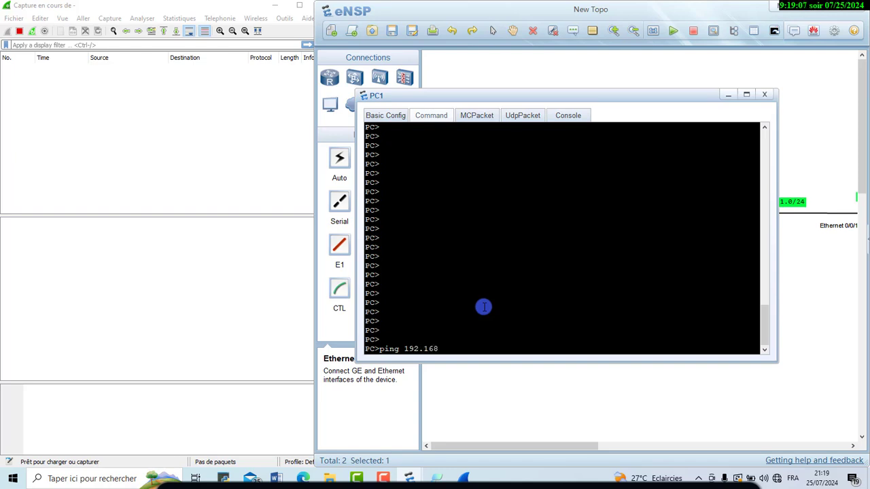
key(Return)
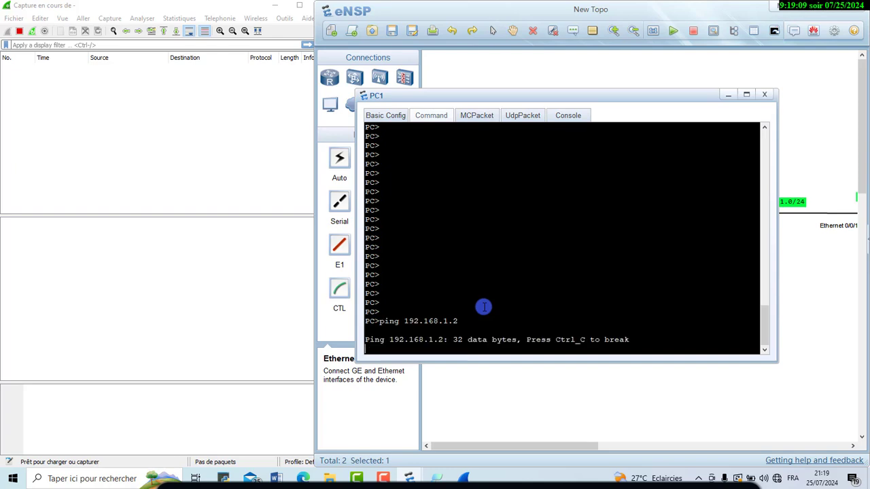
click(288, 159)
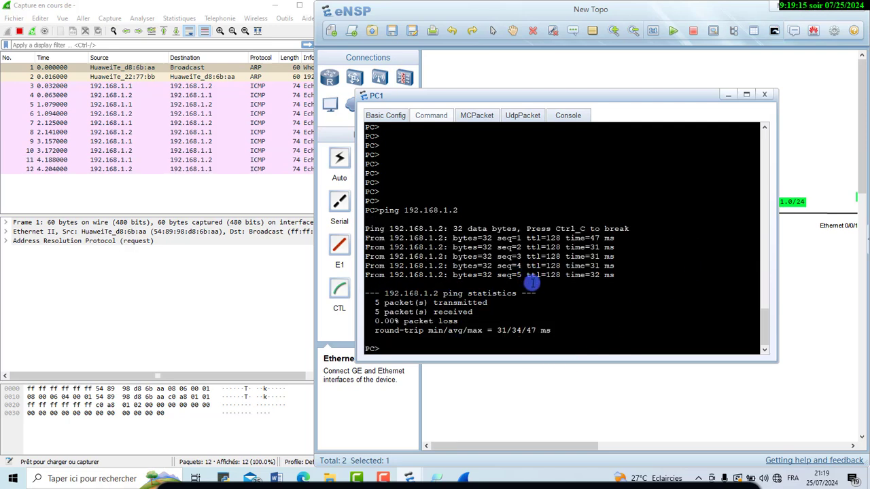
click(728, 95)
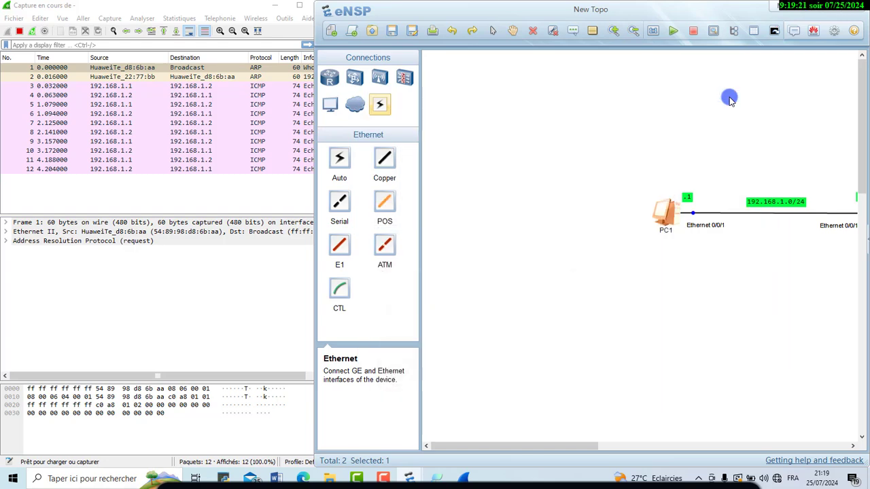
Maximize the capture window and examine the Address Resolution Protocol details of packets 1 and 2
click(301, 5)
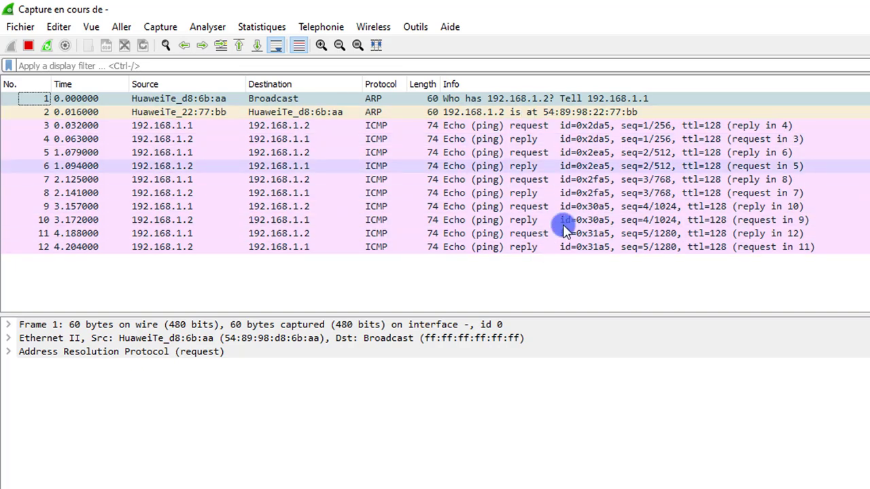
double_click(343, 102)
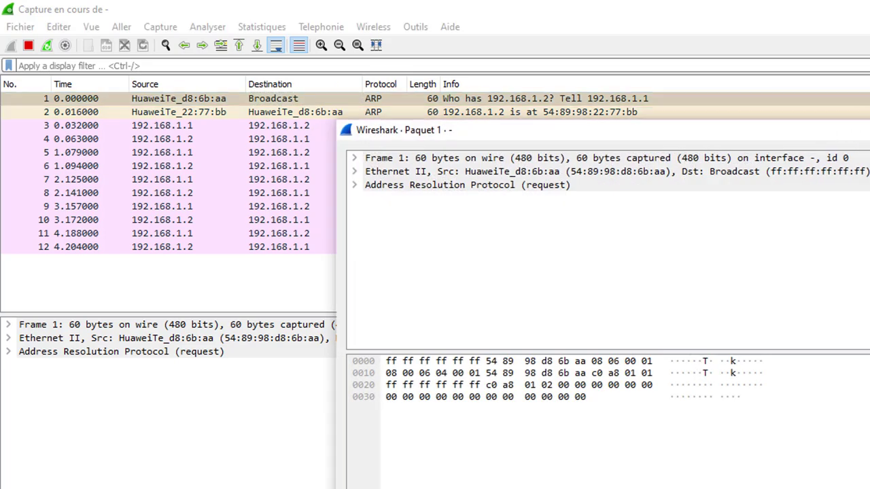
click(342, 78)
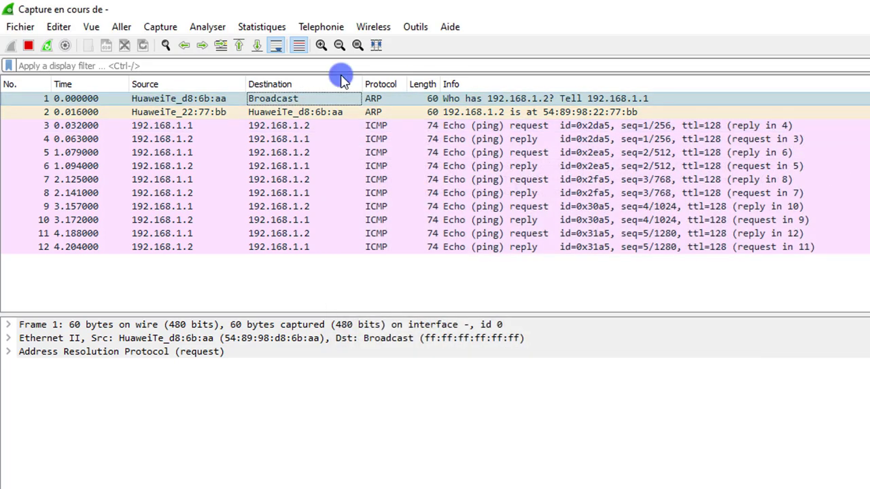
click(87, 99)
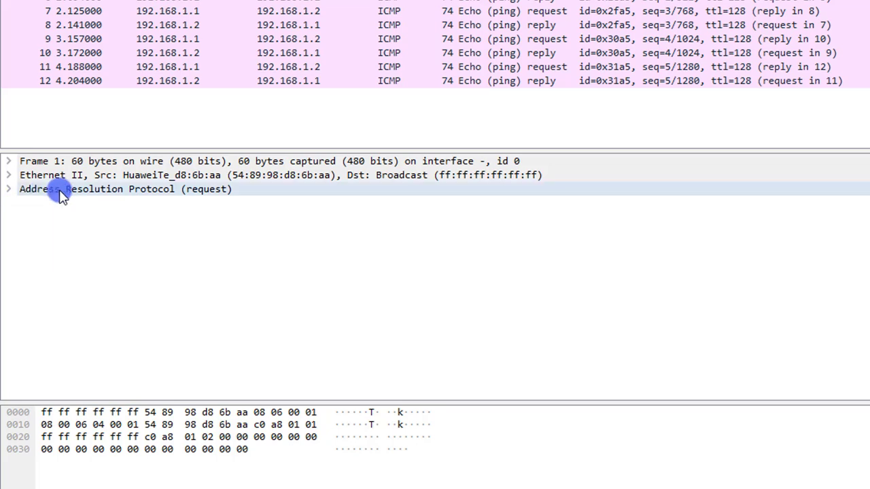
click(9, 192)
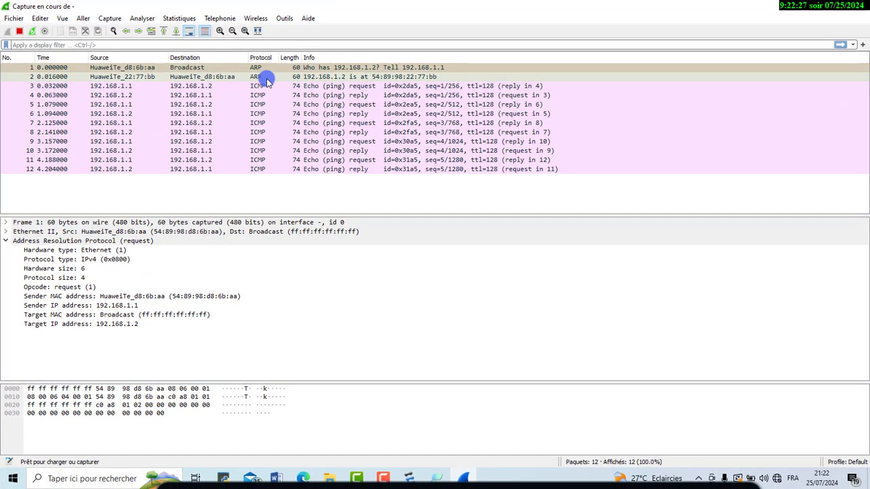
click(261, 78)
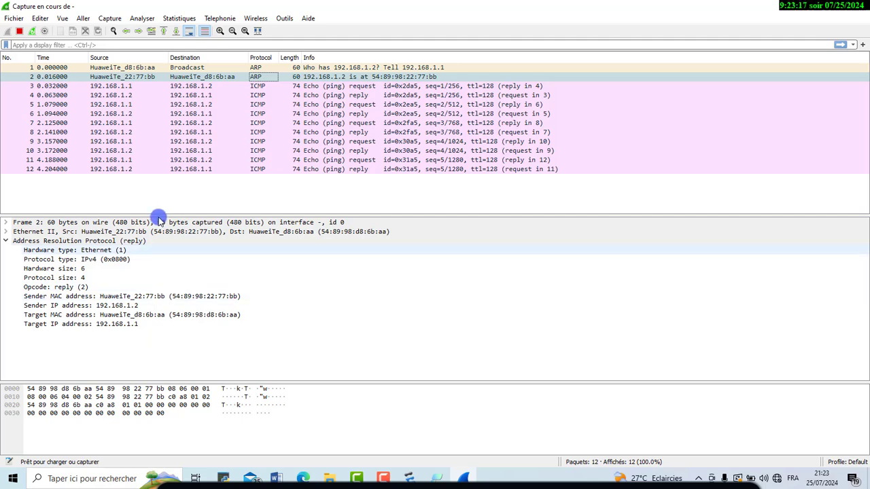
Examine the Internet Control Message Protocol and Internet Protocol Version 4 details of packet 3, the first ping request
double_click(229, 87)
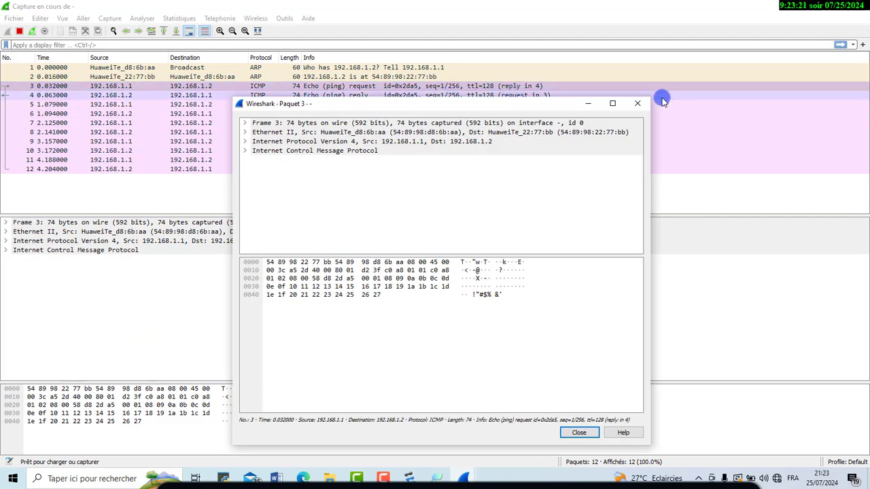
click(638, 104)
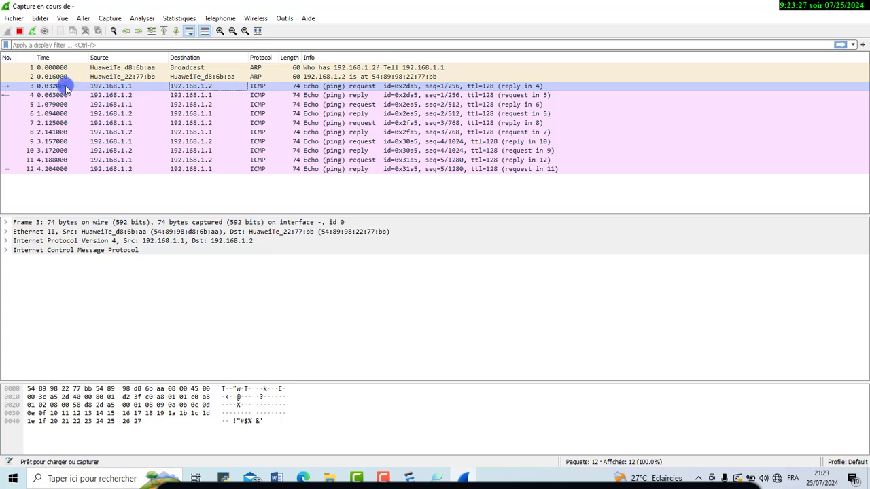
click(6, 251)
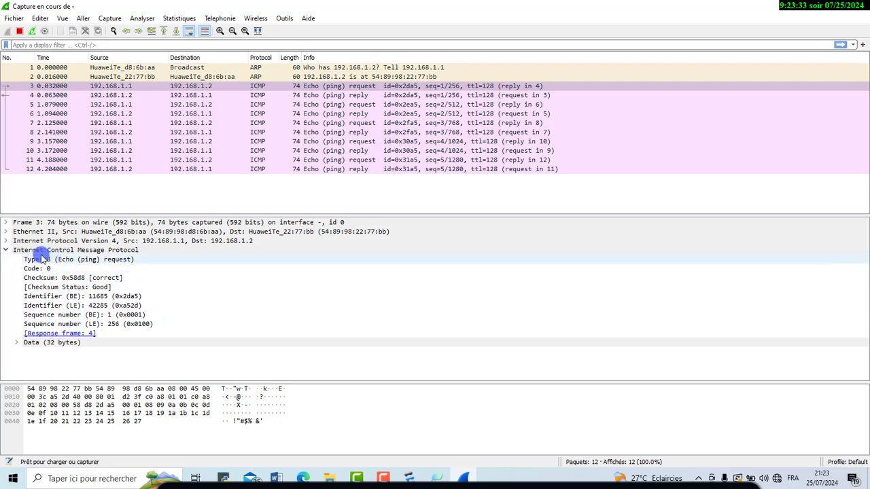
click(6, 240)
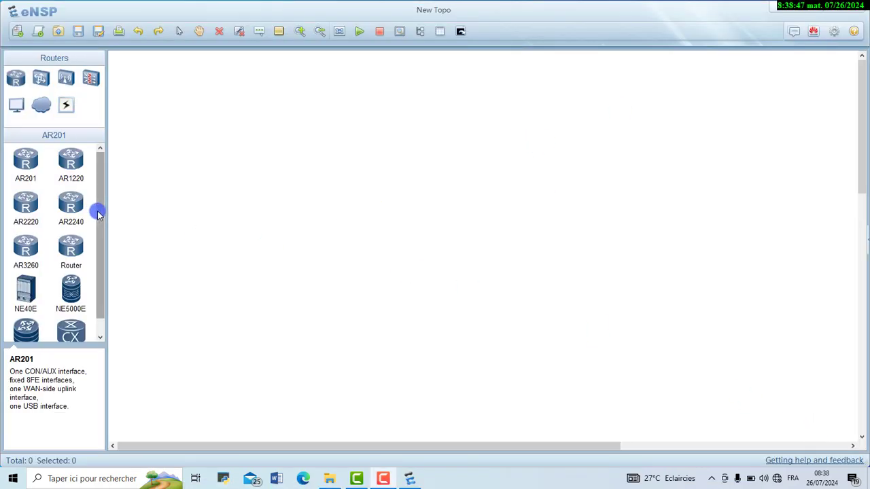
Place two generic Router devices, R1 and R2, on the empty topology and move R1 level with R2
drag(97, 215, 96, 285)
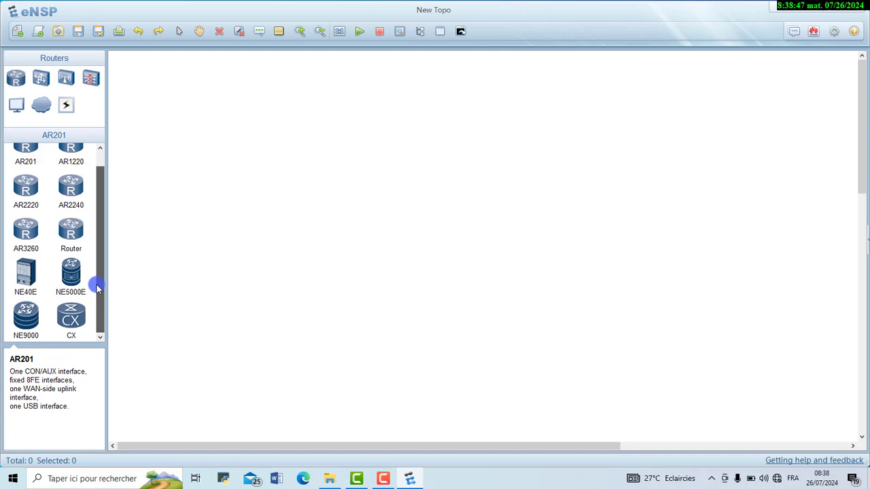
click(71, 235)
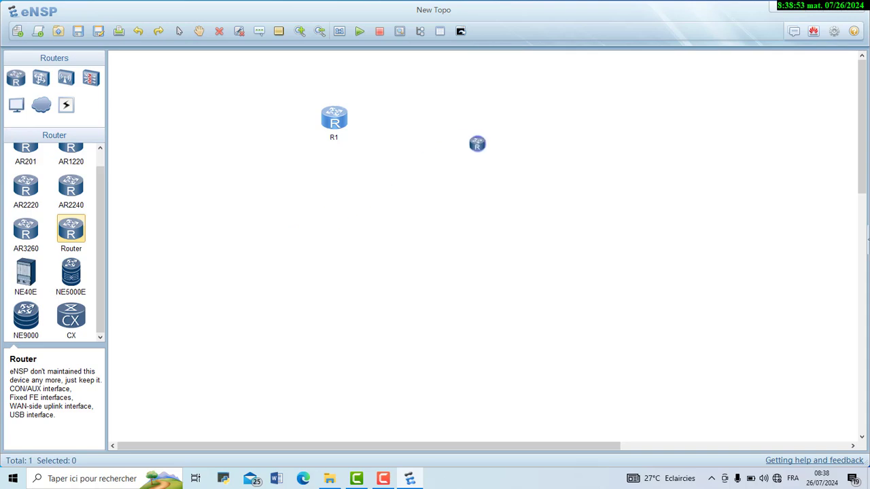
click(513, 142)
click(179, 31)
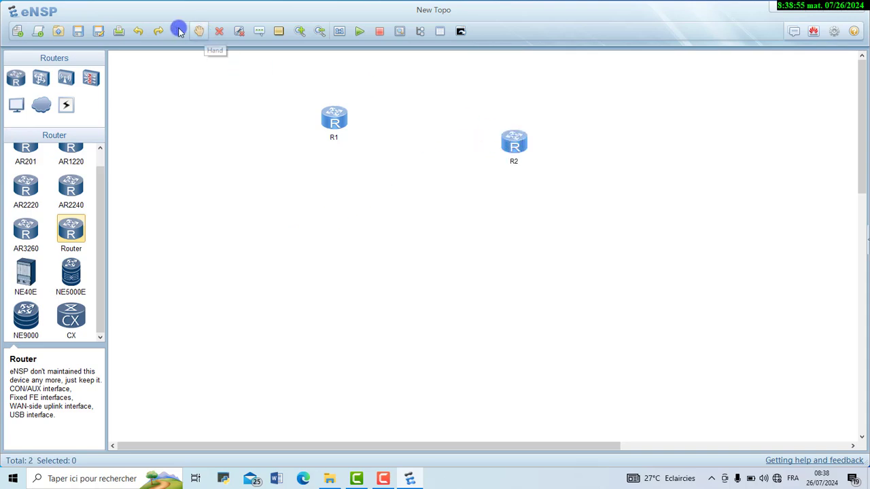
drag(328, 107, 348, 145)
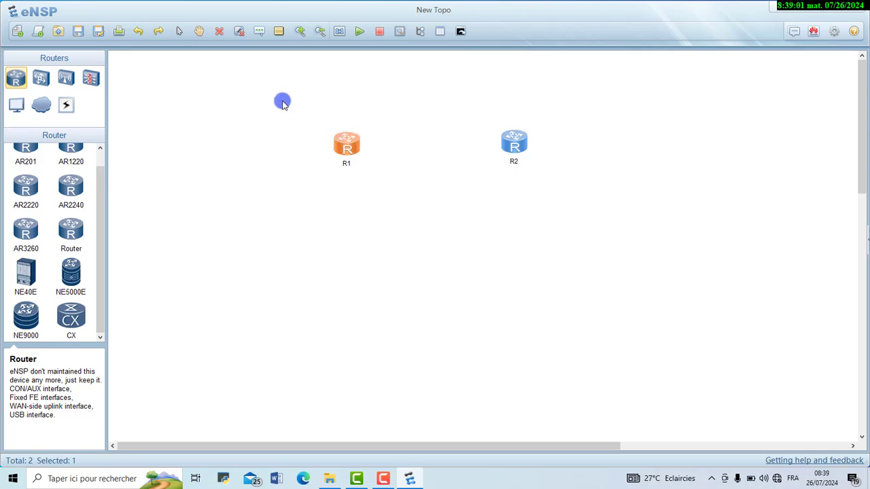
Start both routers, R1 and R2, together and clear the selection
drag(275, 99, 579, 189)
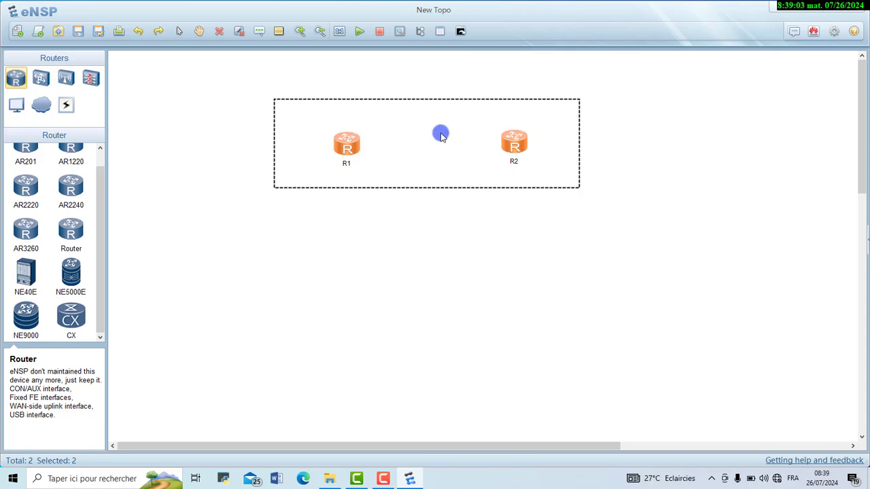
click(358, 32)
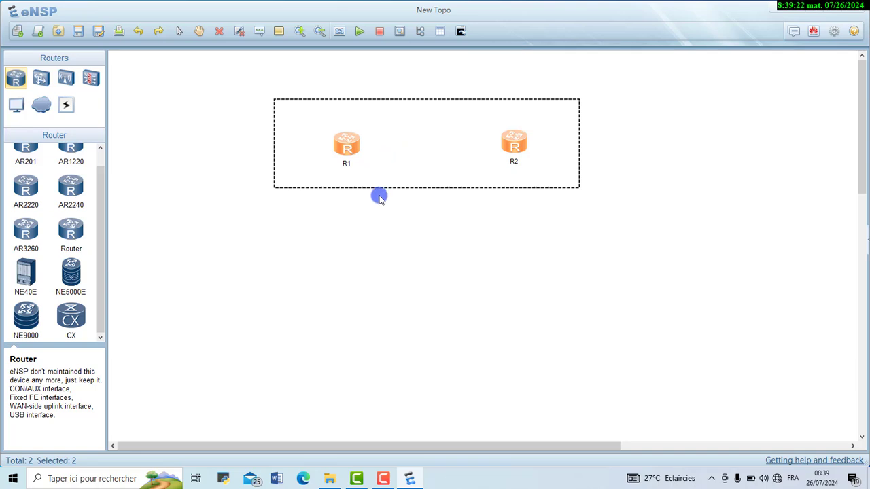
click(376, 218)
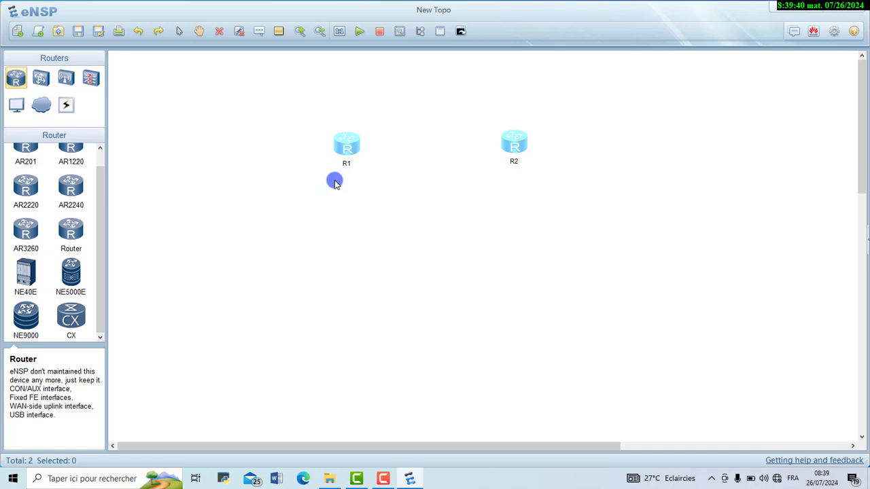
Open the command-line consoles of R1 and R2 and reposition their shared window over the topology
double_click(348, 148)
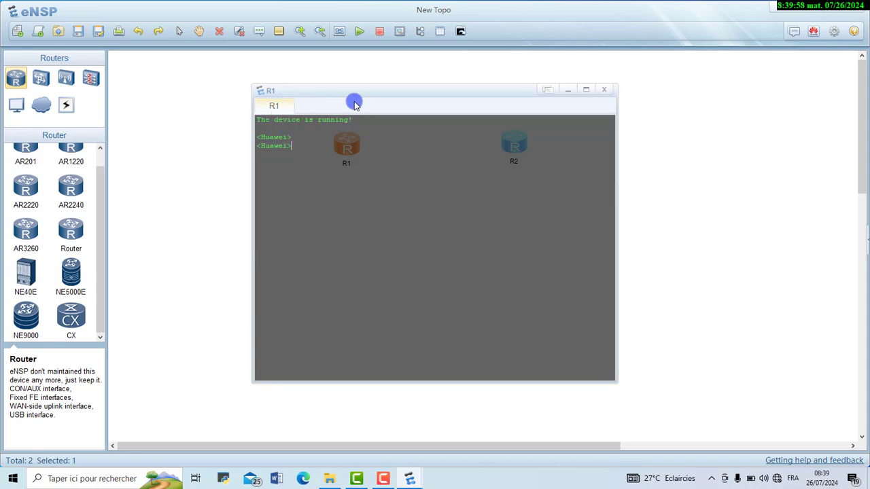
drag(345, 100, 238, 189)
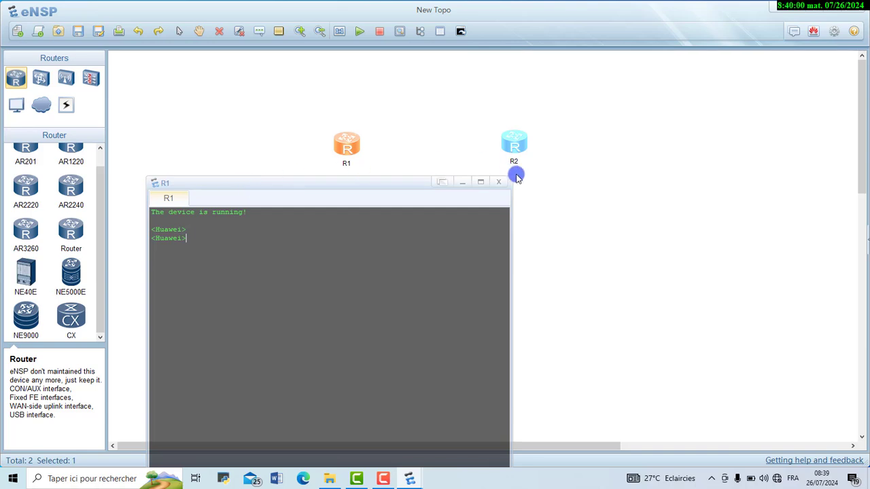
click(533, 187)
double_click(515, 145)
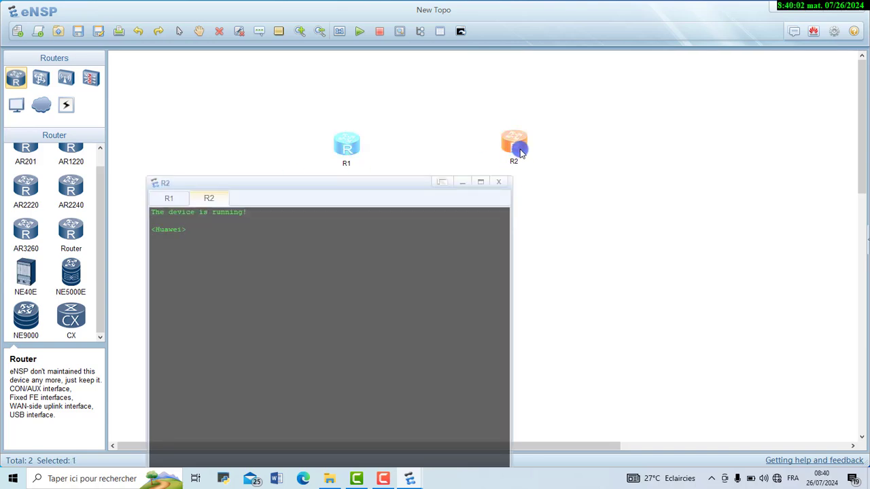
drag(269, 189, 341, 138)
Switch back and forth between the R1 and R2 consoles in the shared window, ending on R2
click(255, 151)
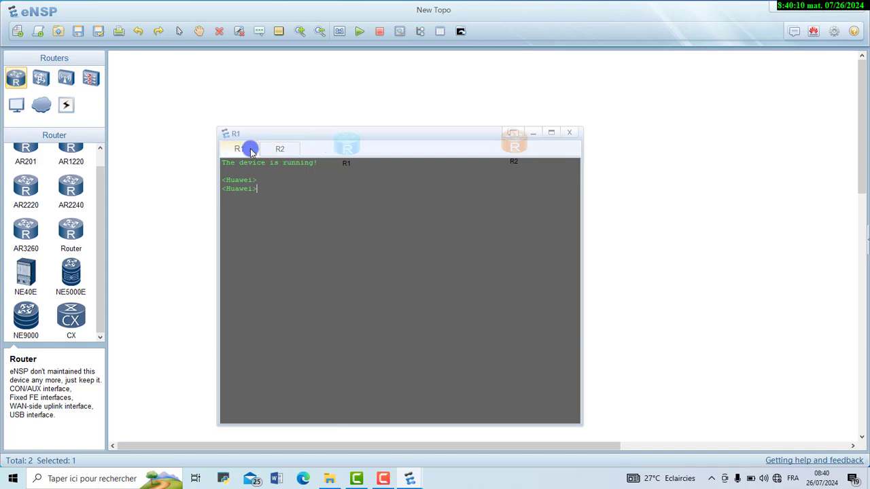
click(279, 152)
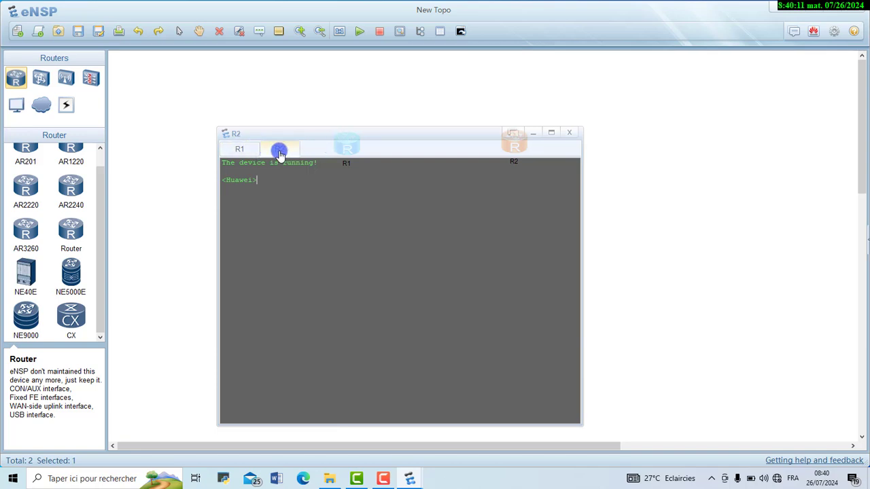
click(238, 150)
click(273, 151)
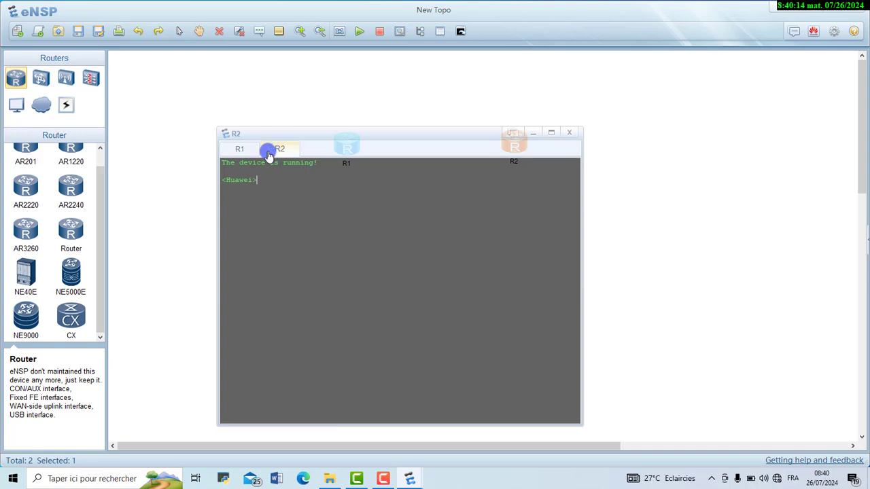
click(241, 150)
click(284, 151)
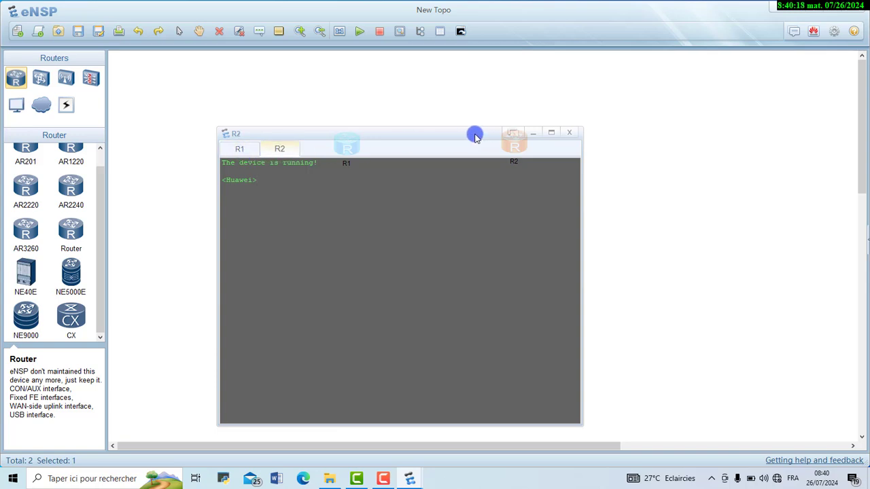
Split the shared console into separate R1 and R2 windows and move R2's window away from R1's
drag(476, 137, 433, 126)
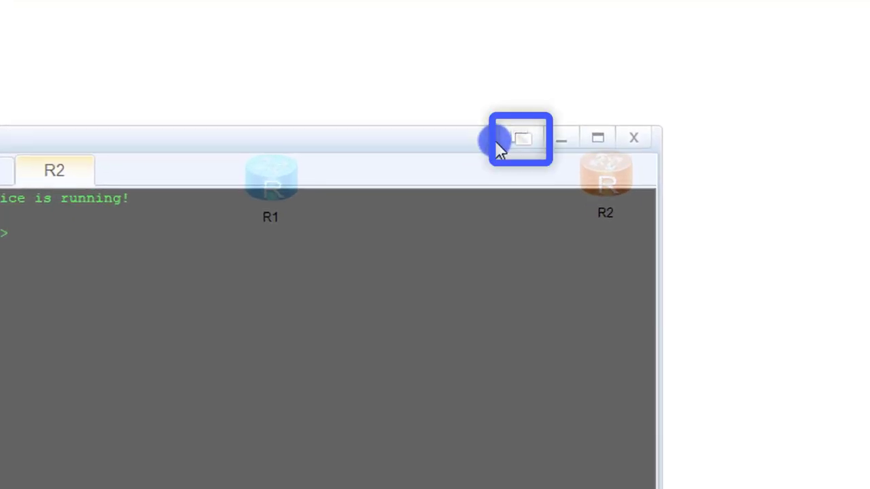
click(518, 140)
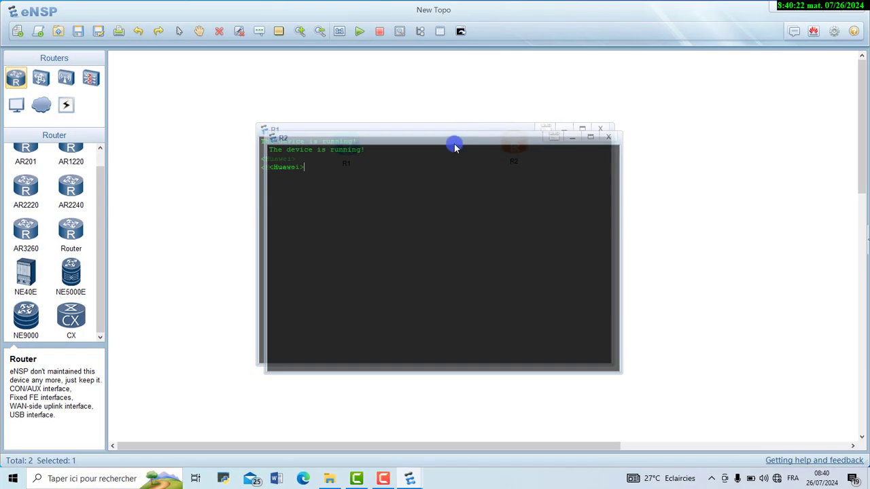
drag(455, 147, 621, 183)
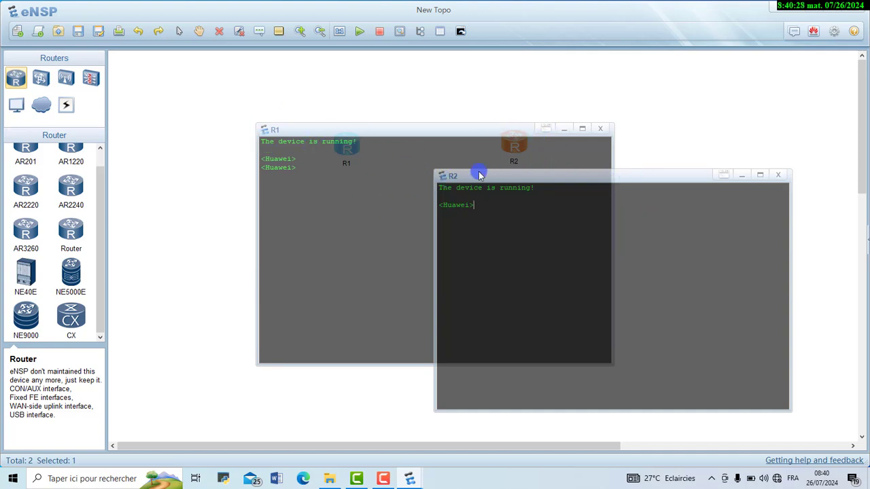
Merge the separate R1 and R2 consoles back into one tabbed window and switch between the two routers
click(722, 176)
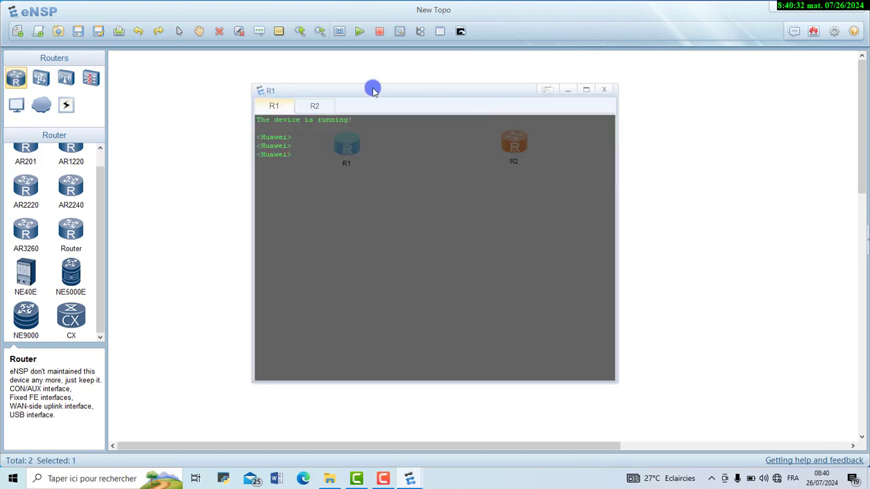
click(324, 109)
click(279, 107)
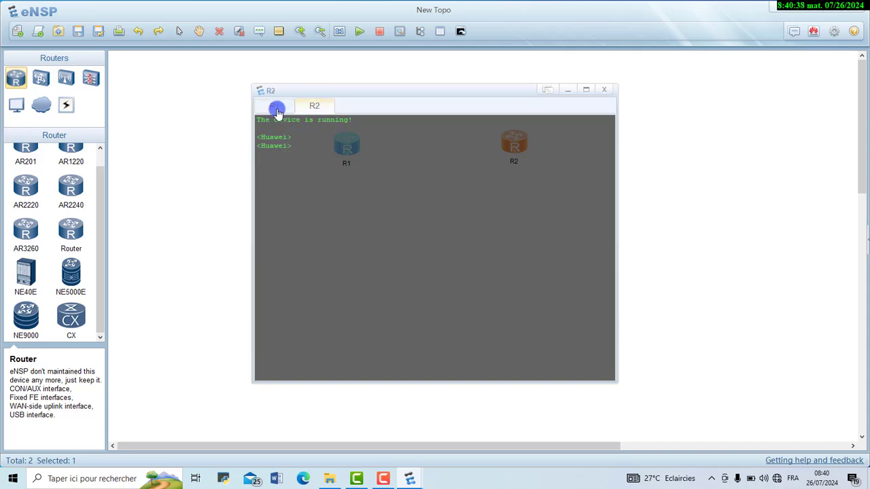
Enter system view on R1 with the system-view command
click(277, 109)
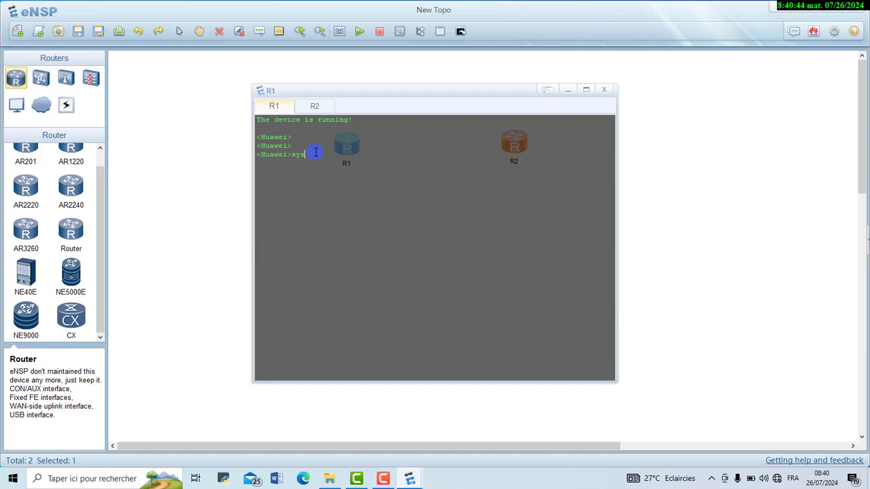
key(Tab)
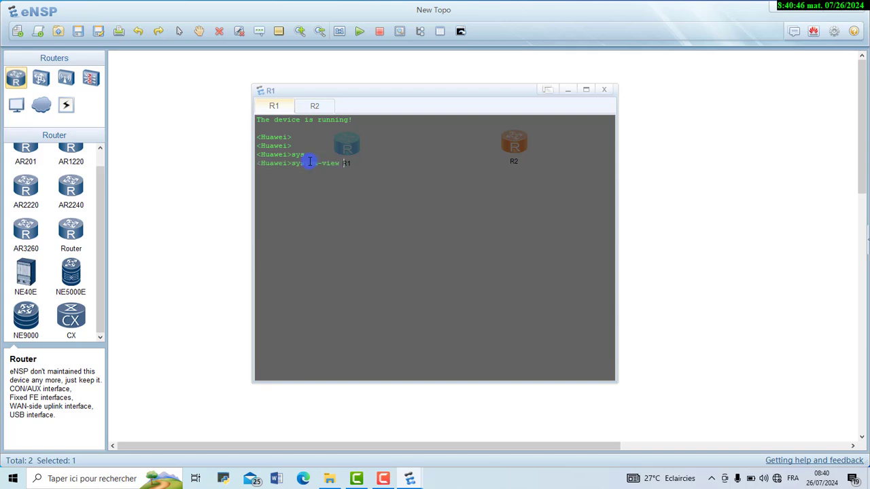
key(Return)
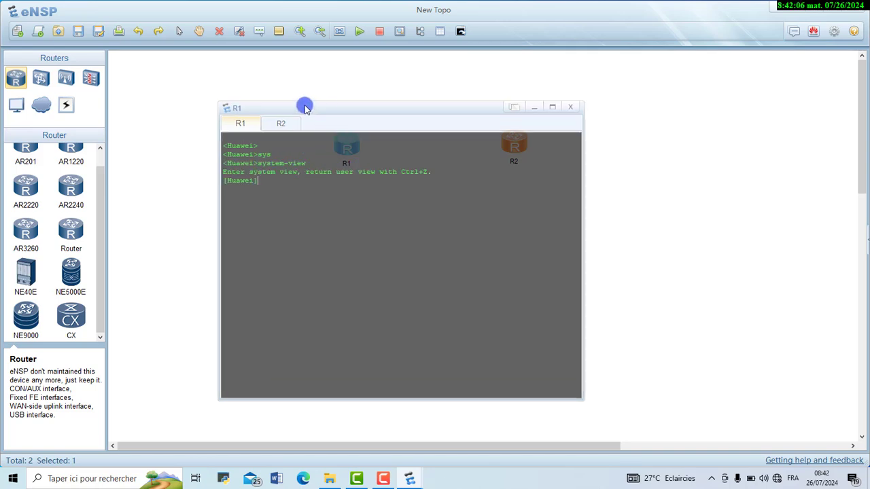
Reposition the shared console over the topology, switch to the topology, and bring the console back to the front
drag(303, 106, 376, 84)
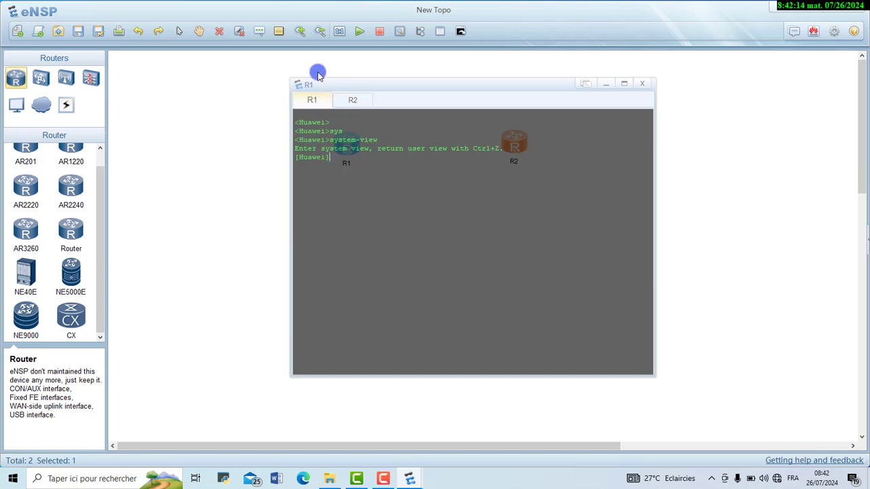
drag(363, 85, 287, 101)
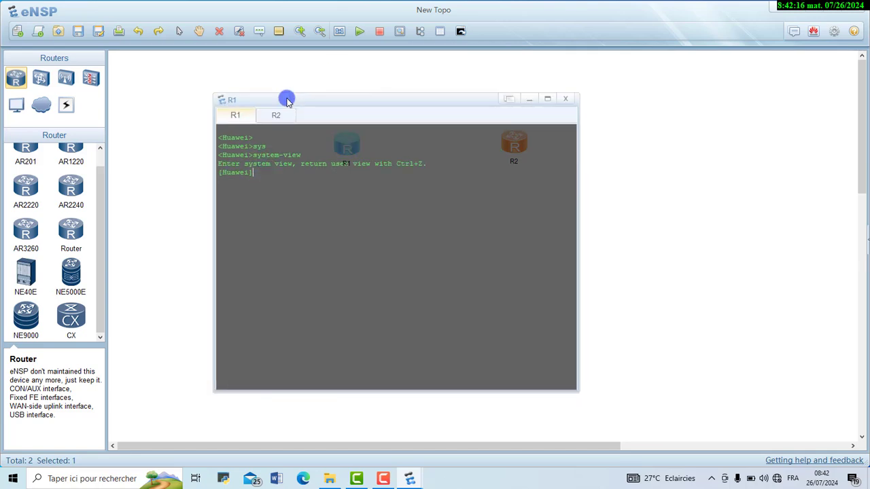
click(601, 146)
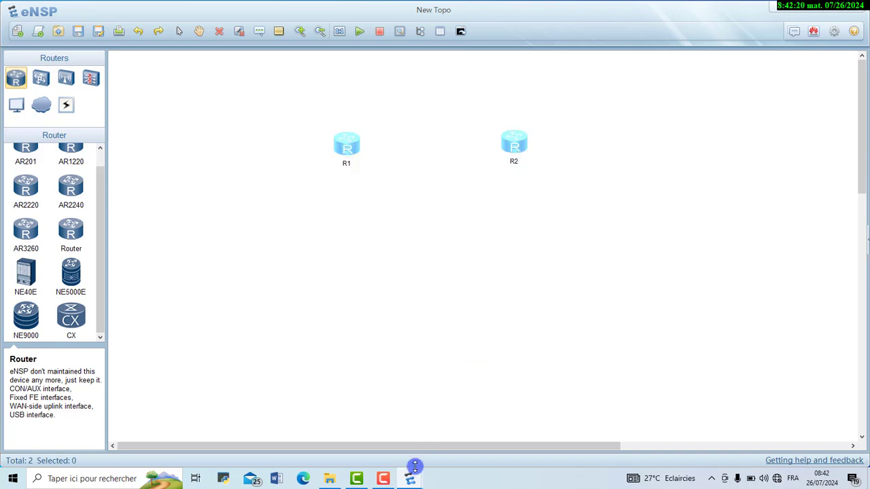
mouse_move(410, 476)
click(471, 427)
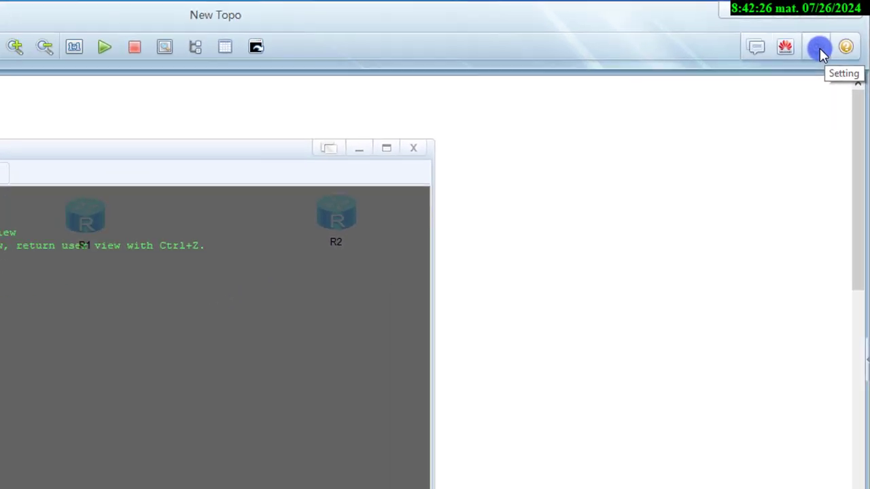
In the CLI options, try custom console transparency values of 200, 77 and 61, and settle on 92
click(820, 47)
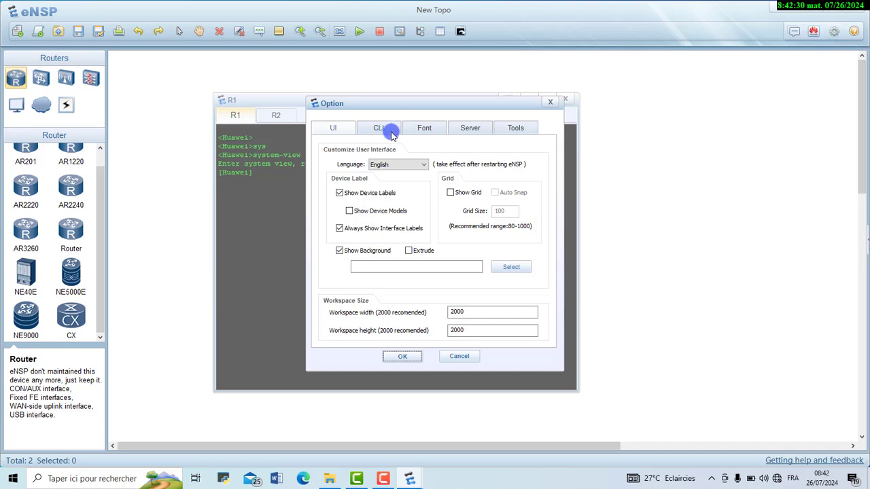
click(384, 130)
drag(428, 107, 628, 95)
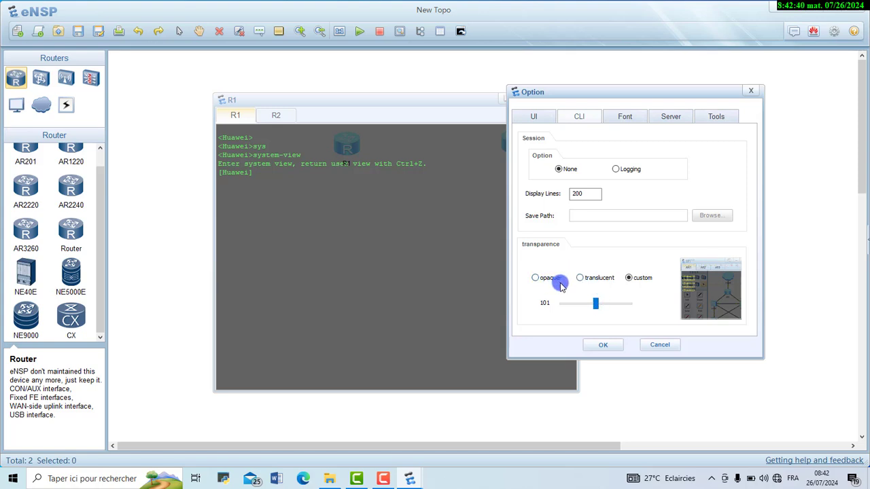
click(627, 284)
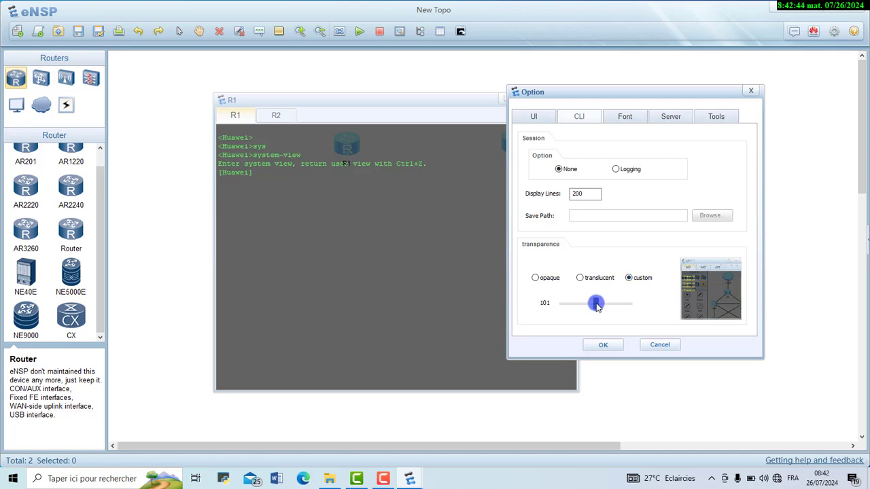
drag(596, 305, 644, 312)
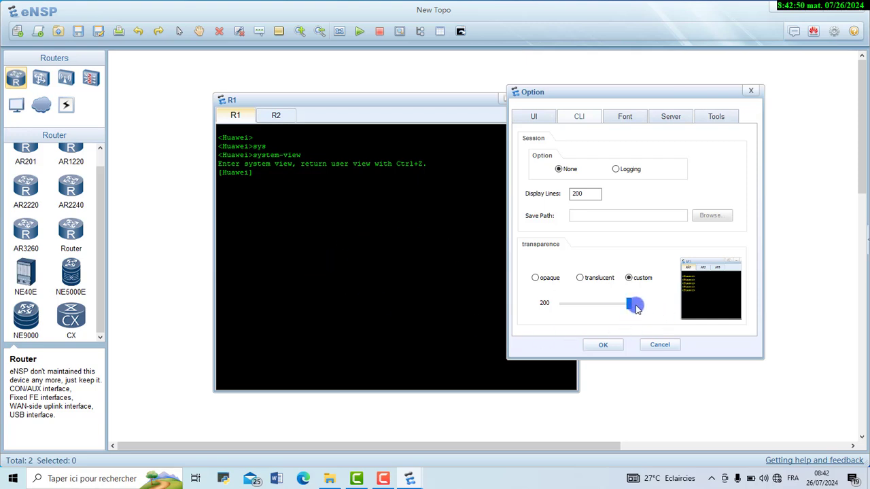
drag(631, 307, 590, 317)
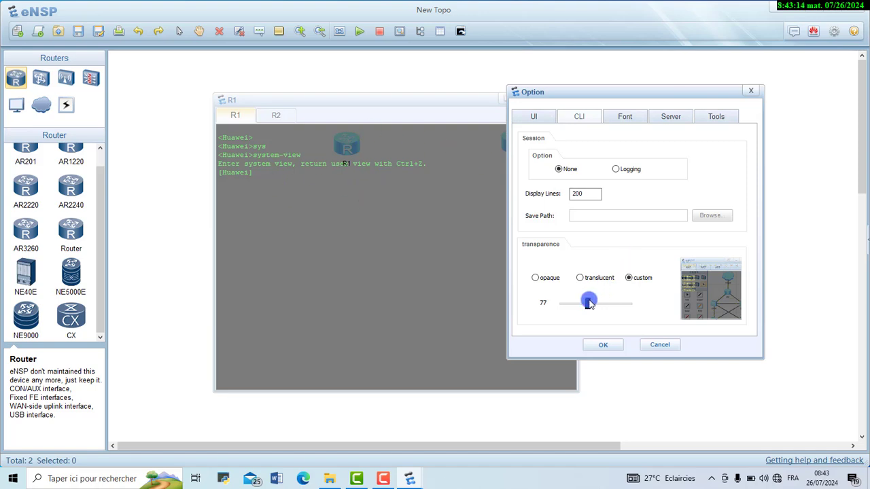
drag(588, 303, 587, 309)
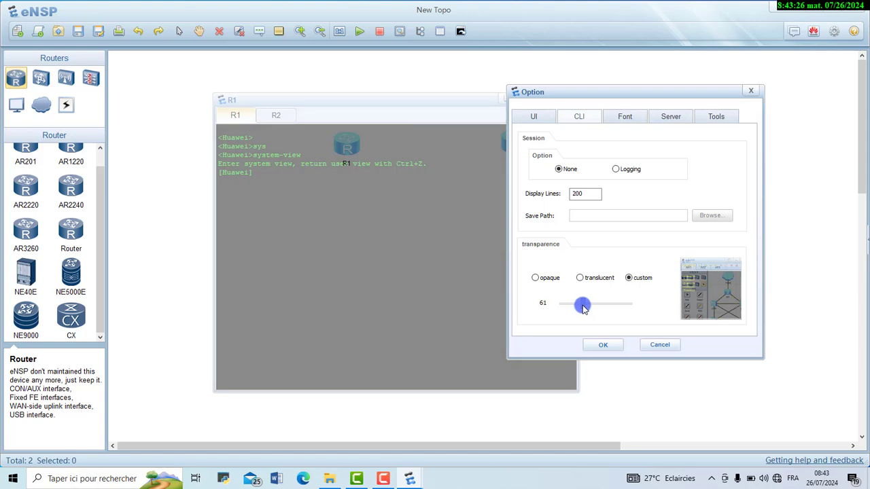
drag(583, 307, 592, 309)
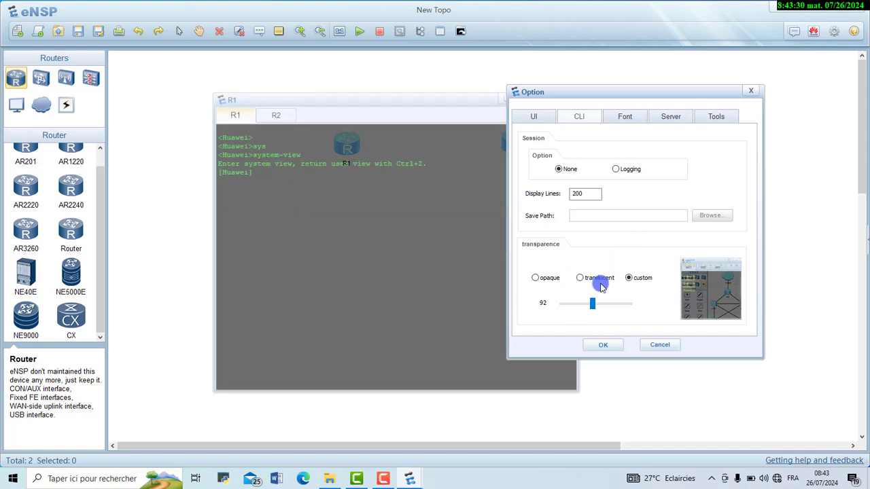
Change the CLI font color to yellow and apply the options
click(625, 120)
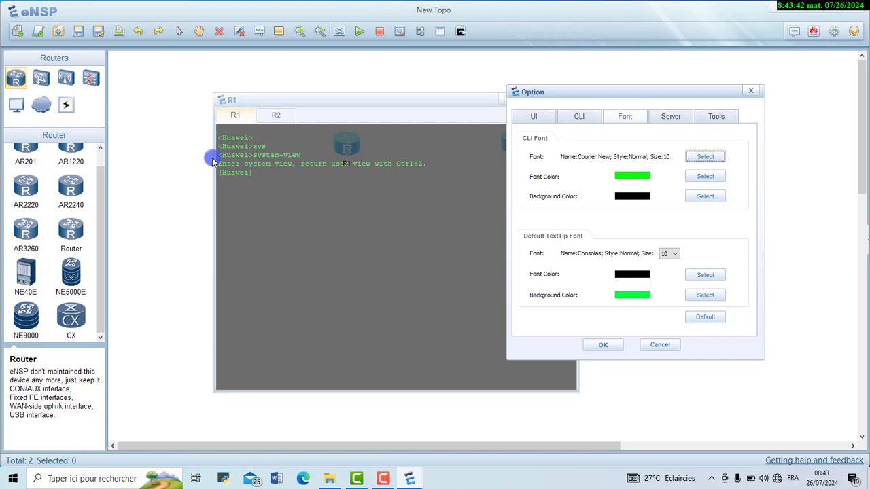
click(707, 176)
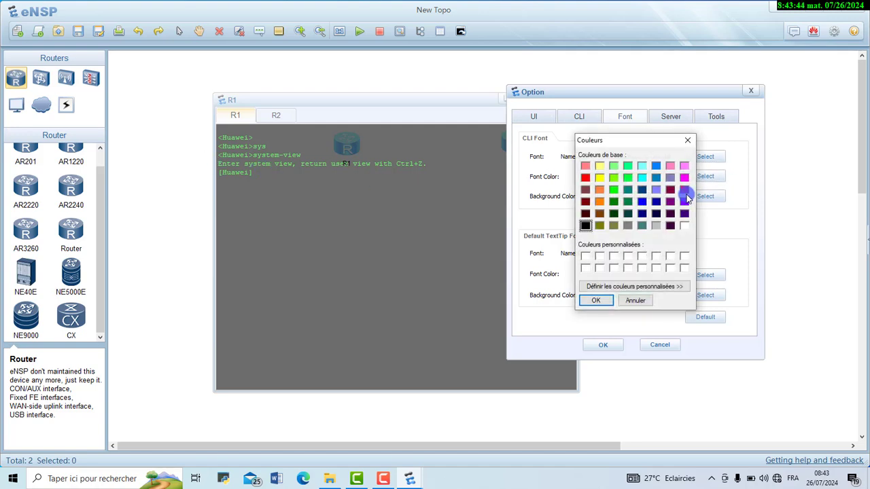
click(600, 166)
click(590, 300)
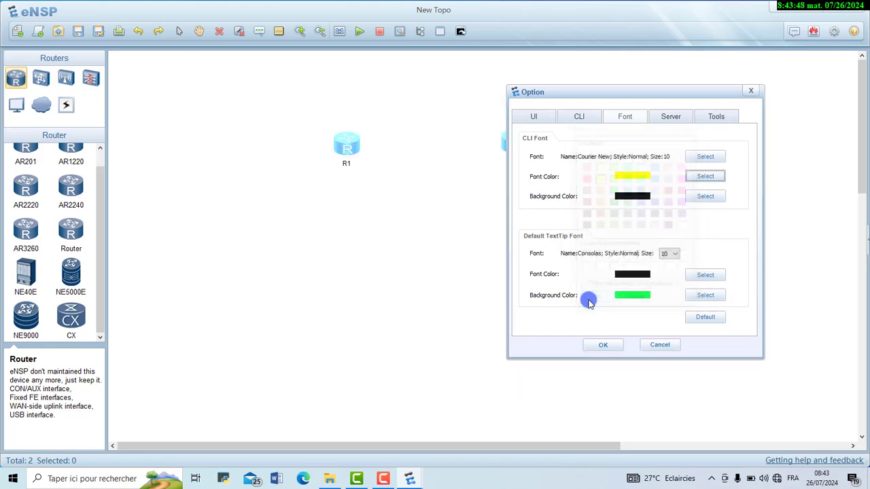
mouse_move(410, 478)
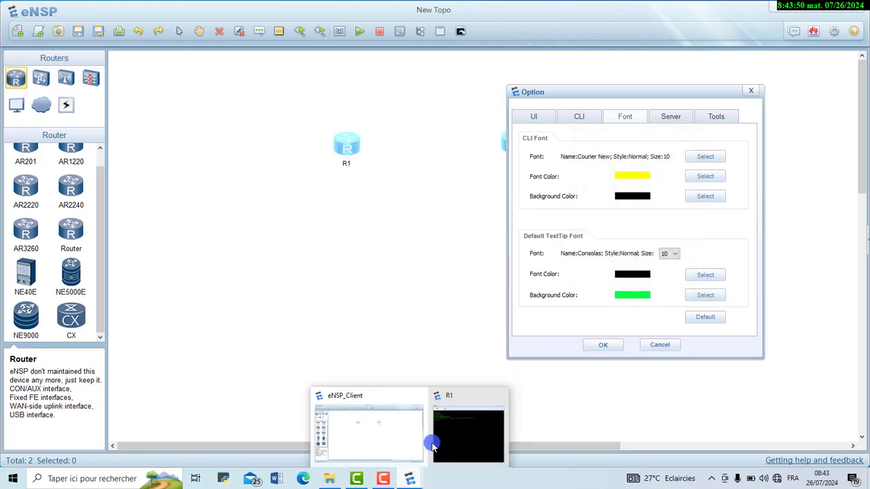
click(435, 443)
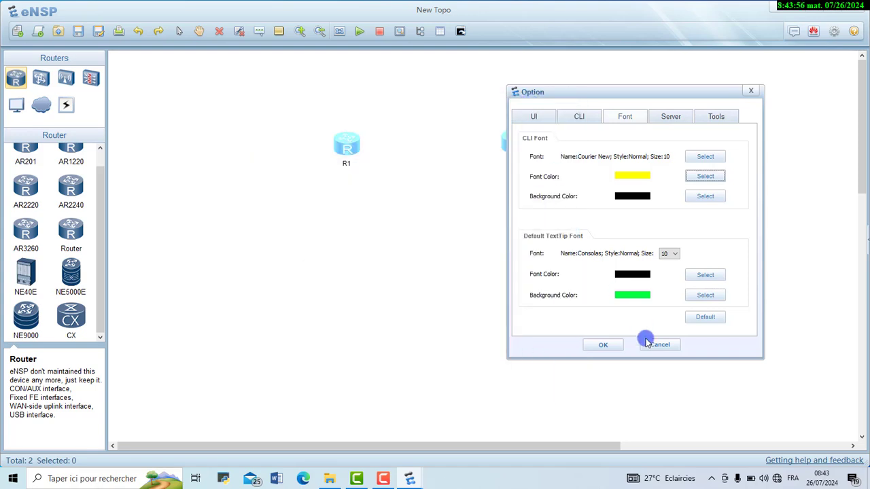
click(593, 346)
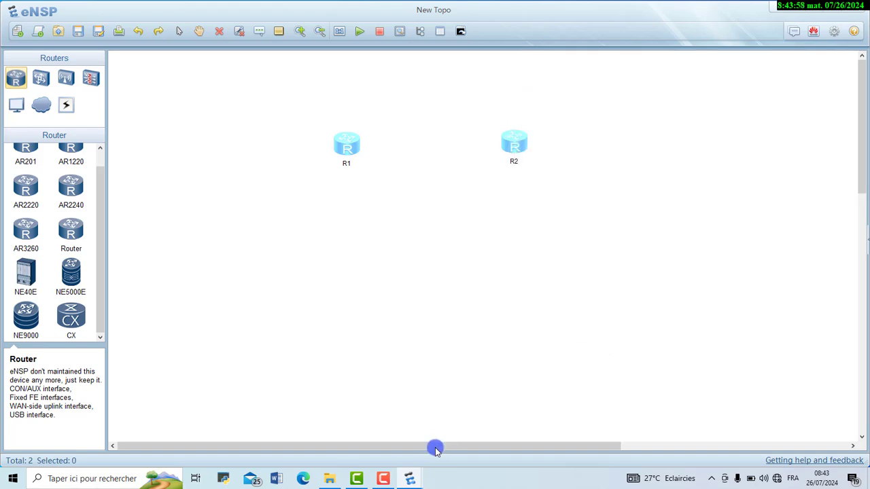
Bring up the shared console, close it, and reopen R1's console so it uses the new font color
mouse_move(410, 479)
click(457, 427)
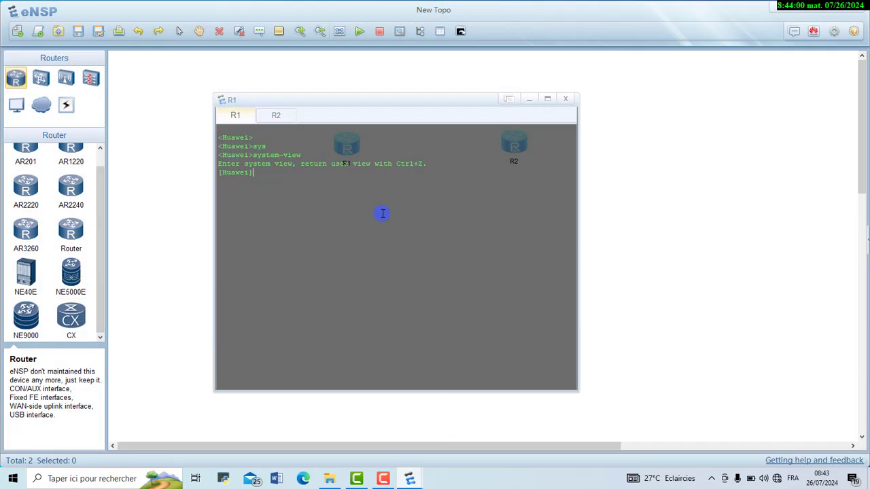
click(564, 99)
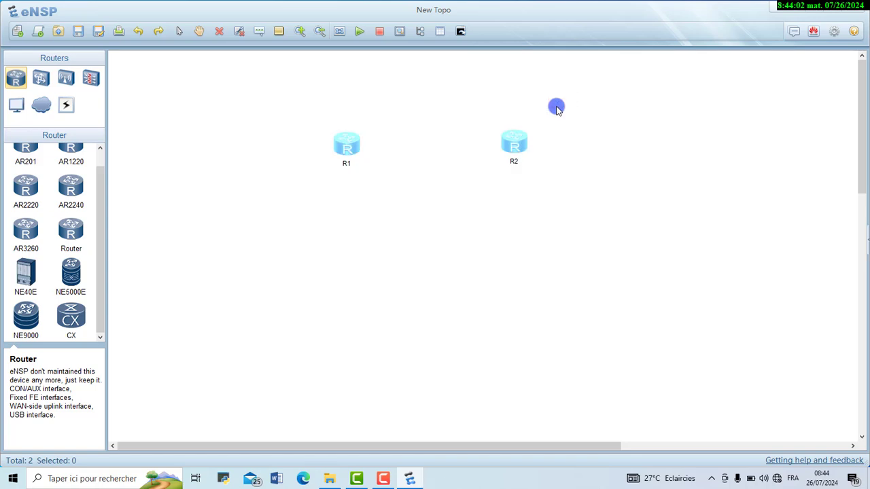
double_click(348, 144)
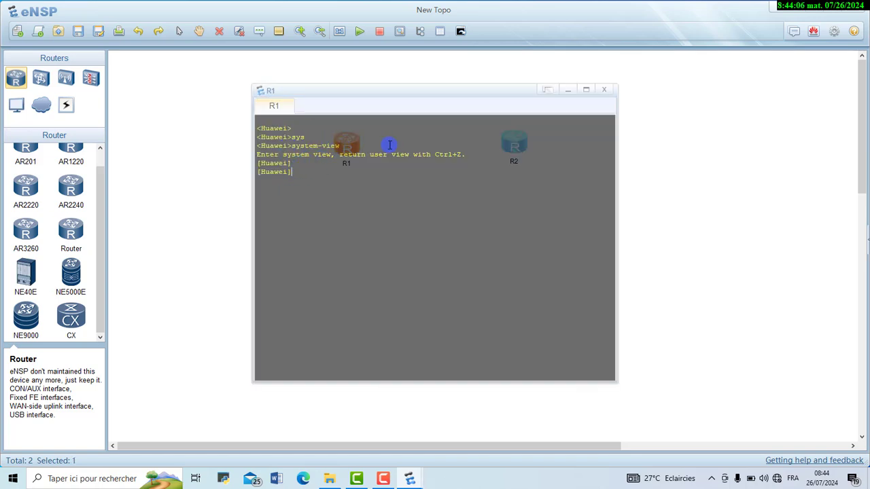
Return to the topology and add a text label reading 192.1 between R1 and R2
click(408, 60)
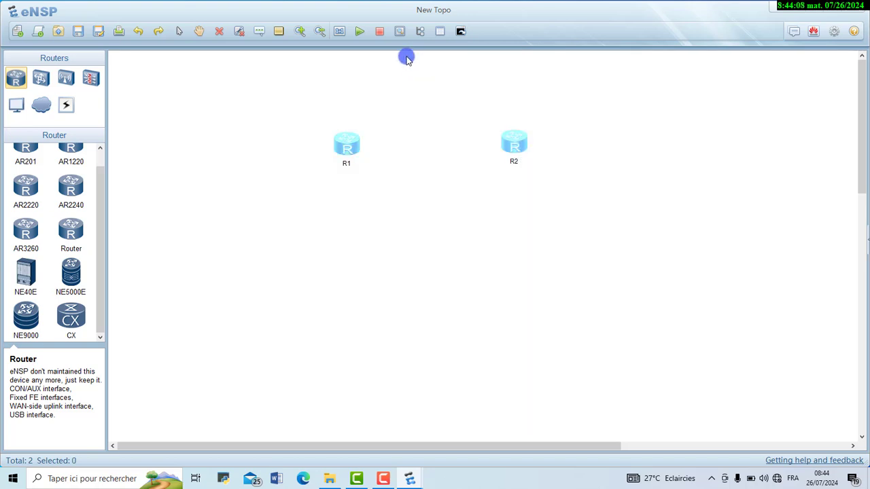
click(259, 31)
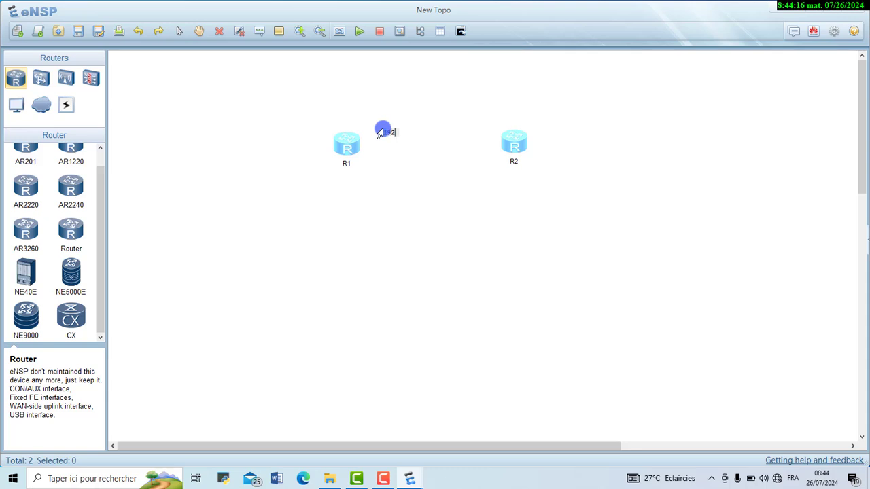
text(.1)
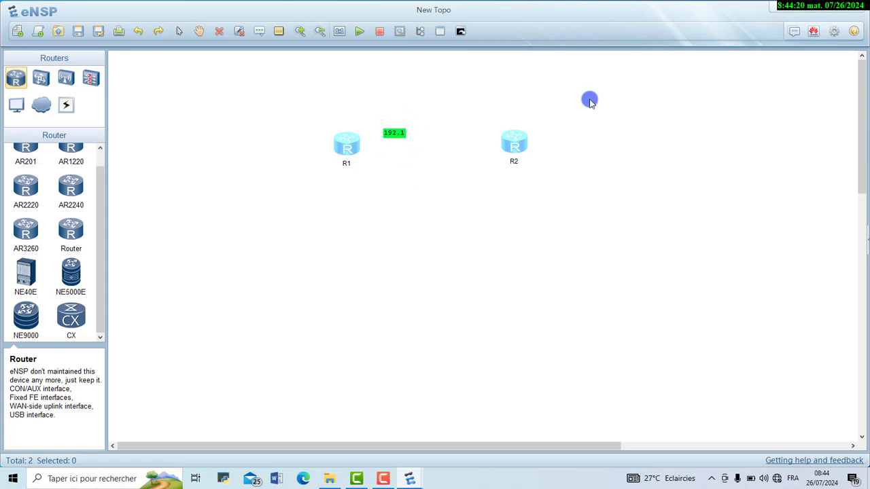
Change the default TextTip background color to bright pink and apply the options
click(835, 34)
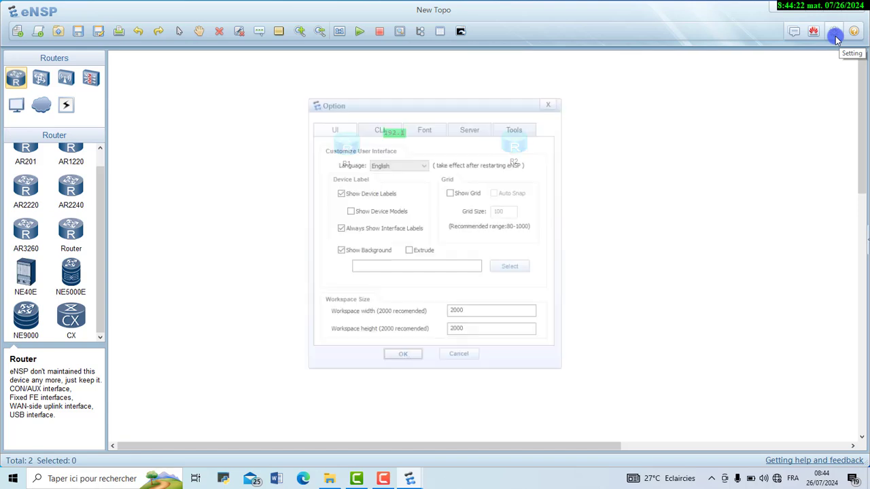
click(421, 129)
drag(421, 102, 570, 106)
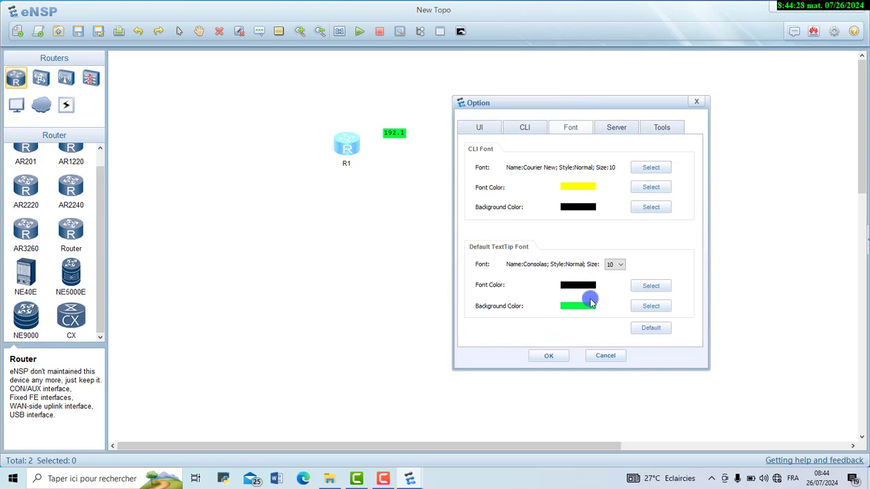
click(650, 309)
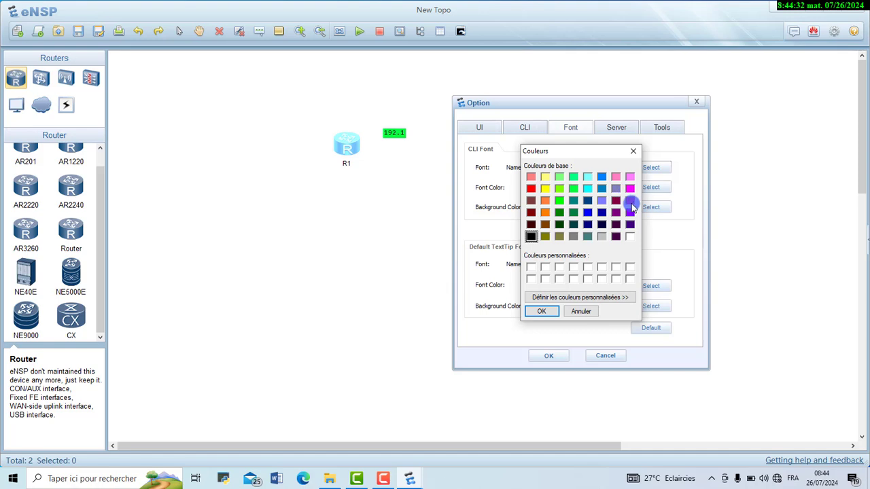
click(630, 201)
click(549, 360)
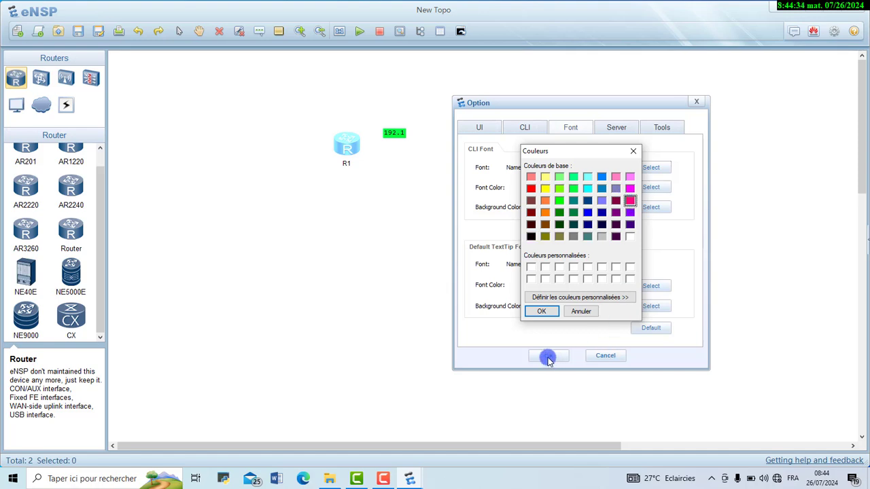
key(Return)
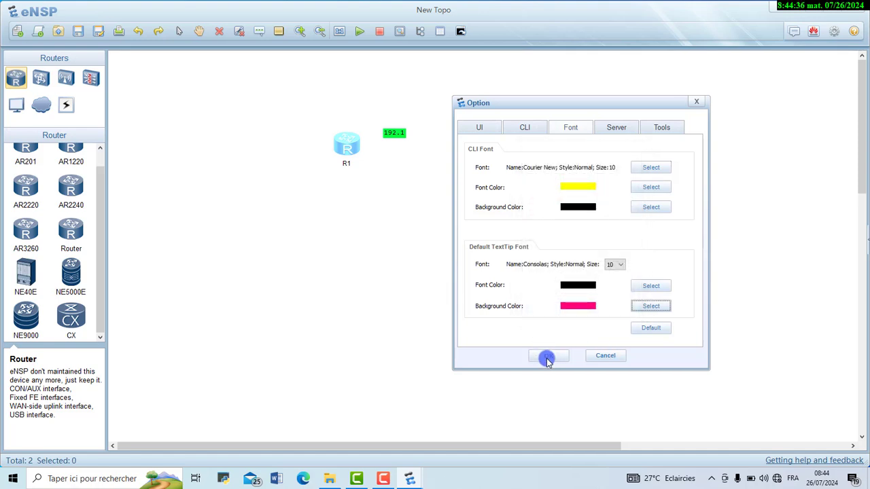
click(548, 358)
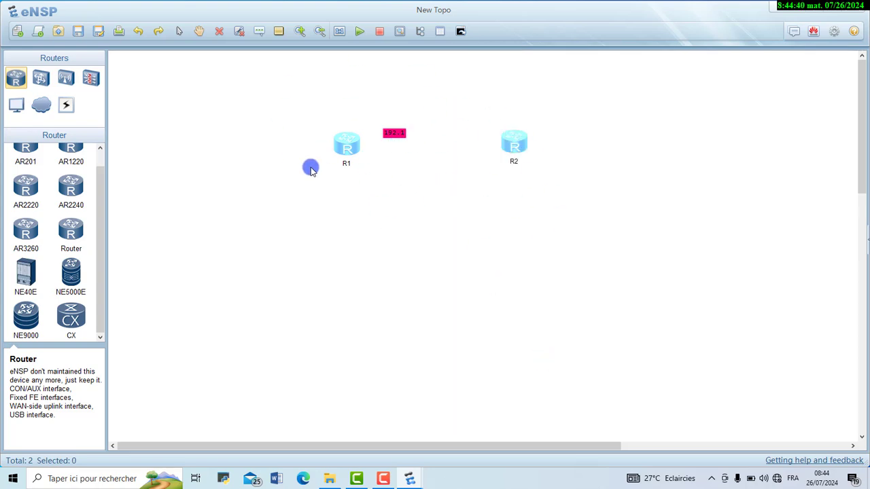
Review the CLI and Font settings in the options, and close the dialog without changes
click(834, 32)
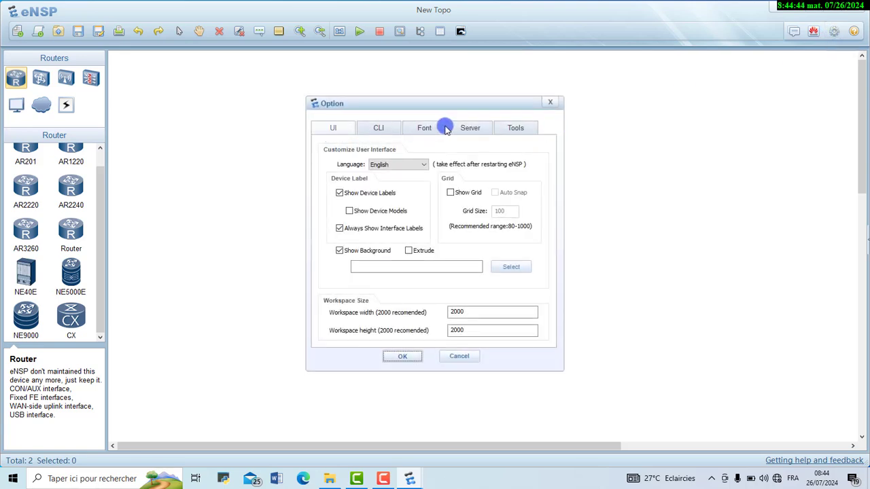
click(376, 130)
click(409, 129)
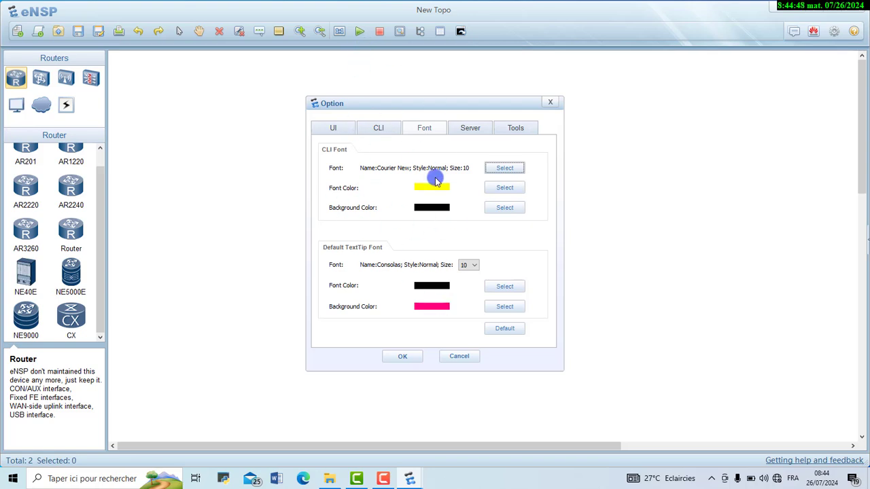
drag(516, 109, 611, 126)
click(648, 123)
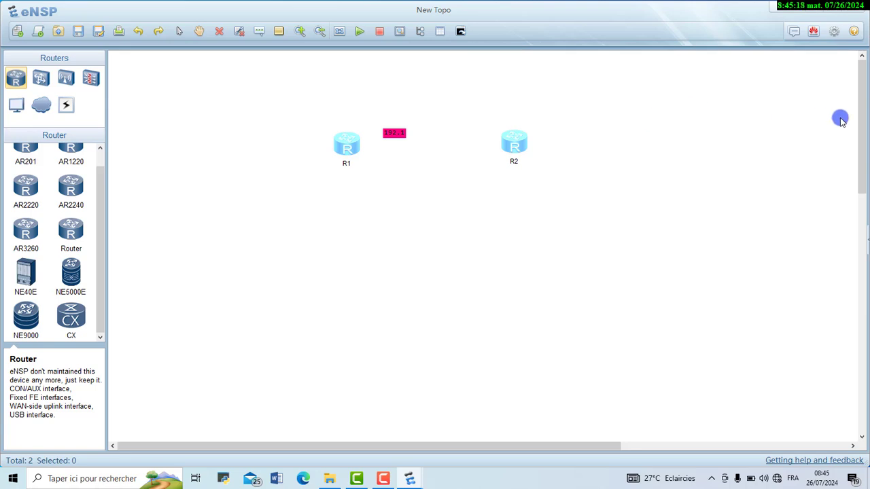
drag(862, 138, 866, 111)
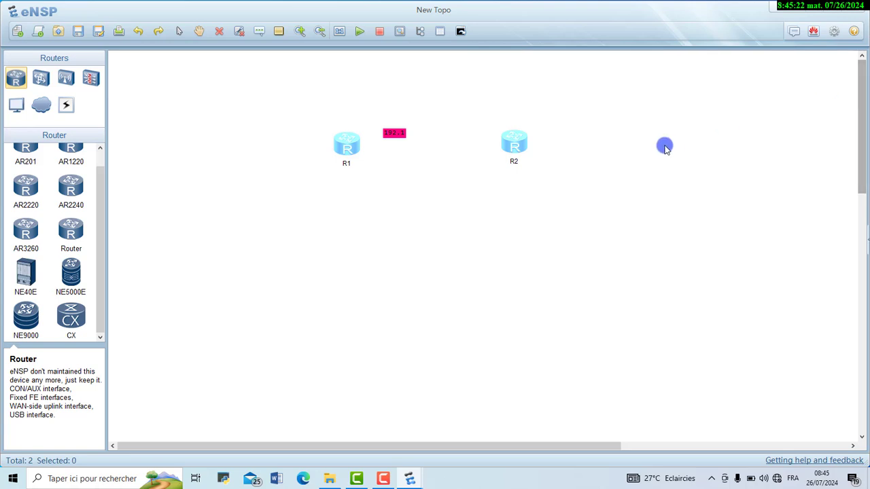